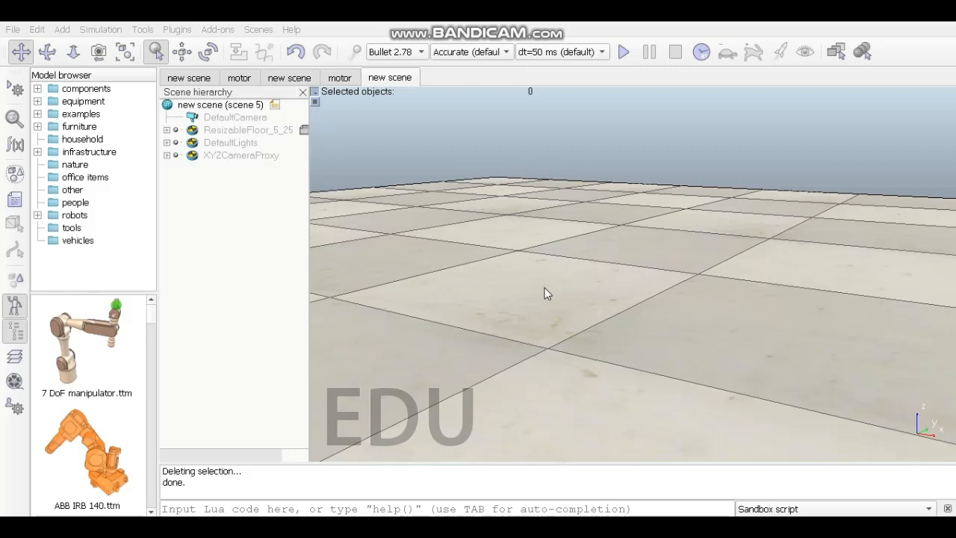
# Step: Start a primitive cuboid, keeping its X-size at 0.1 m and setting its Y-size to 0.2 m
pyautogui.rightClick(544, 289)
pyautogui.moveTo(612, 347)
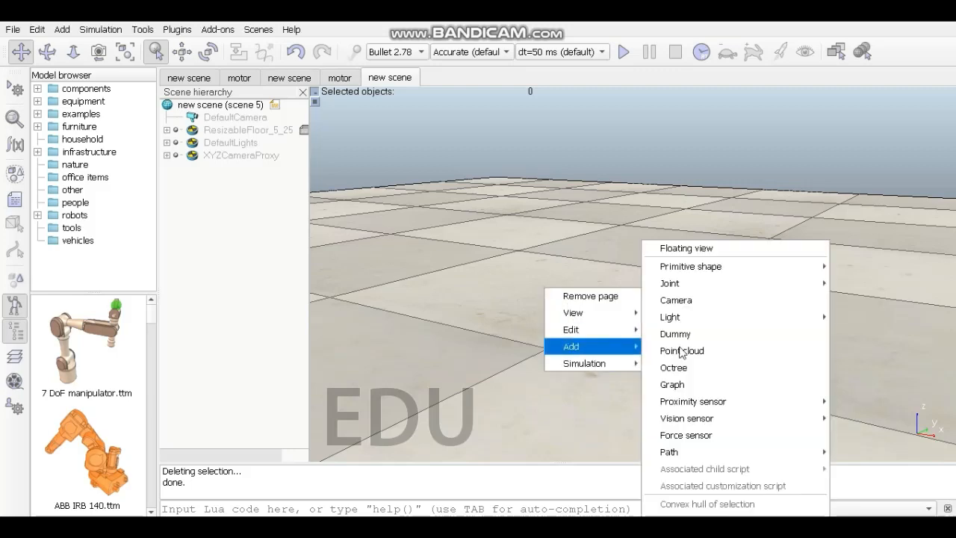
pyautogui.moveTo(718, 267)
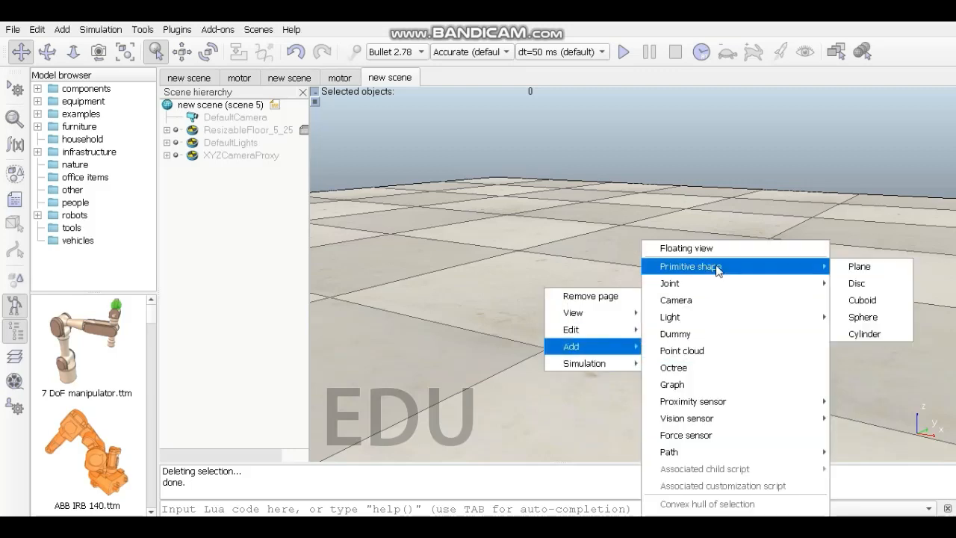
pyautogui.click(862, 301)
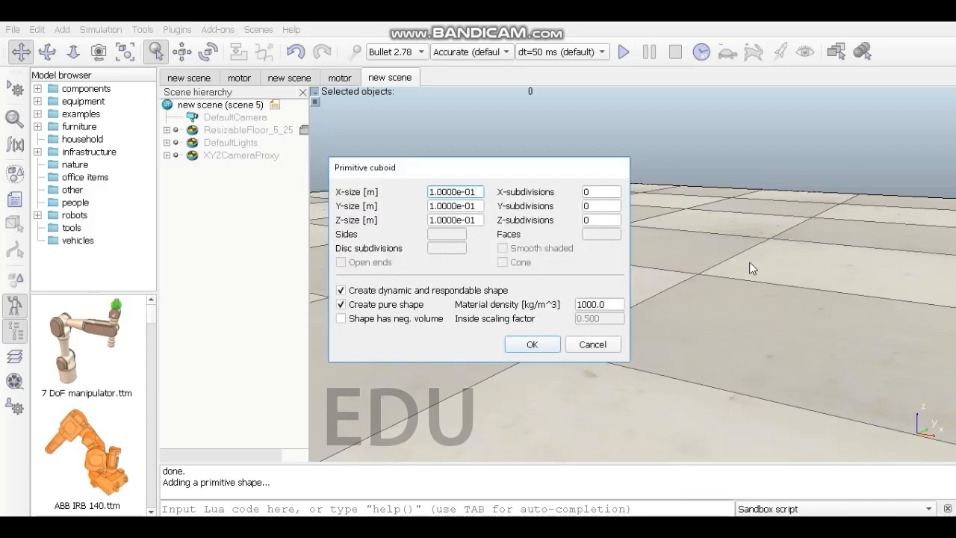
pyautogui.click(472, 193)
pyautogui.press('Left')
pyautogui.press('Left')
pyautogui.press('Left')
pyautogui.press('Left')
pyautogui.press('Left')
pyautogui.press('Left')
pyautogui.press('Tab')
pyautogui.press('Right')
pyautogui.press('Left')
pyautogui.press('Left')
pyautogui.press('Left')
pyautogui.press('Left')
pyautogui.press('Left')
pyautogui.press('Left')
pyautogui.press('Left')
pyautogui.press('Left')
pyautogui.press('Left')
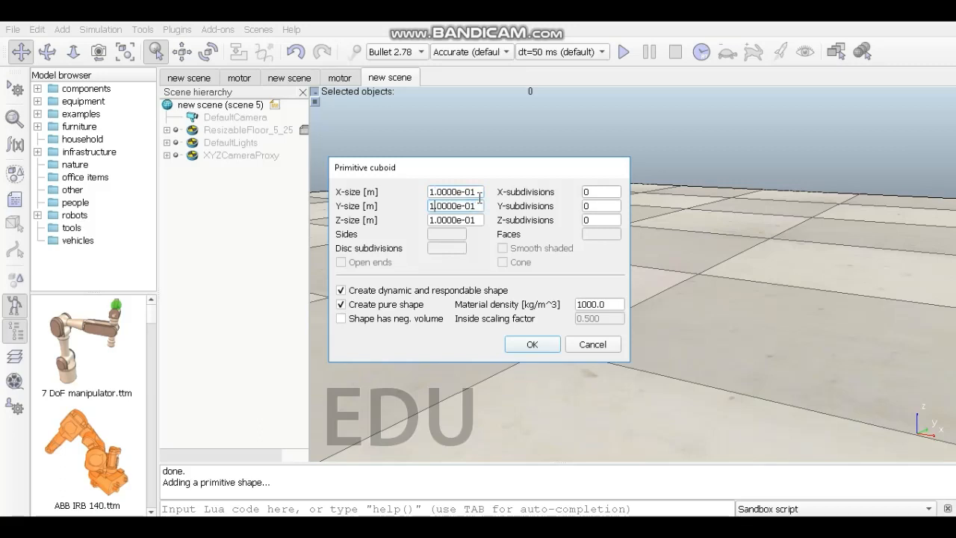
pyautogui.press('BackSpace')
pyautogui.write('2')
pyautogui.press('Tab')
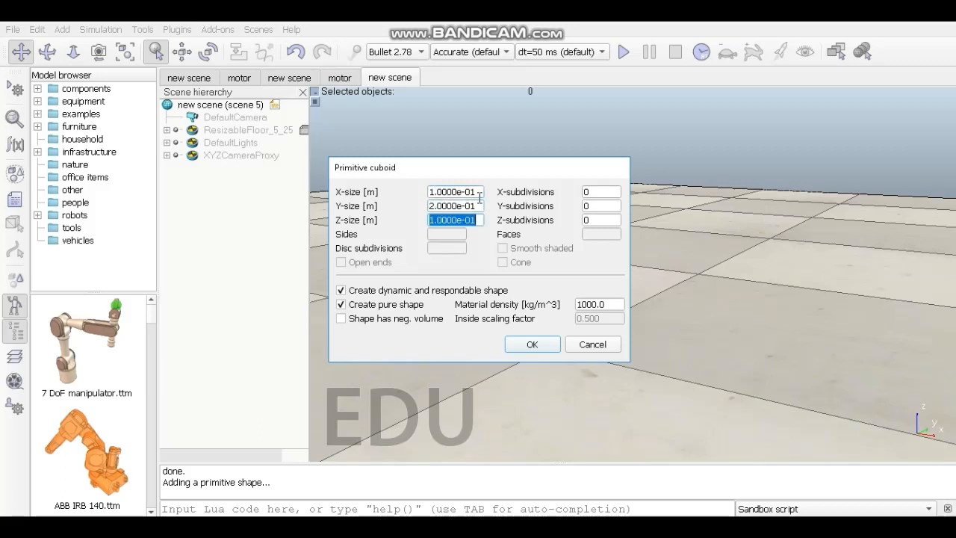
# Step: Set the cuboid's Z-size to 0.01 m and create the dynamic, respondable pure shape
pyautogui.press('Right')
pyautogui.press('BackSpace')
pyautogui.write('2')
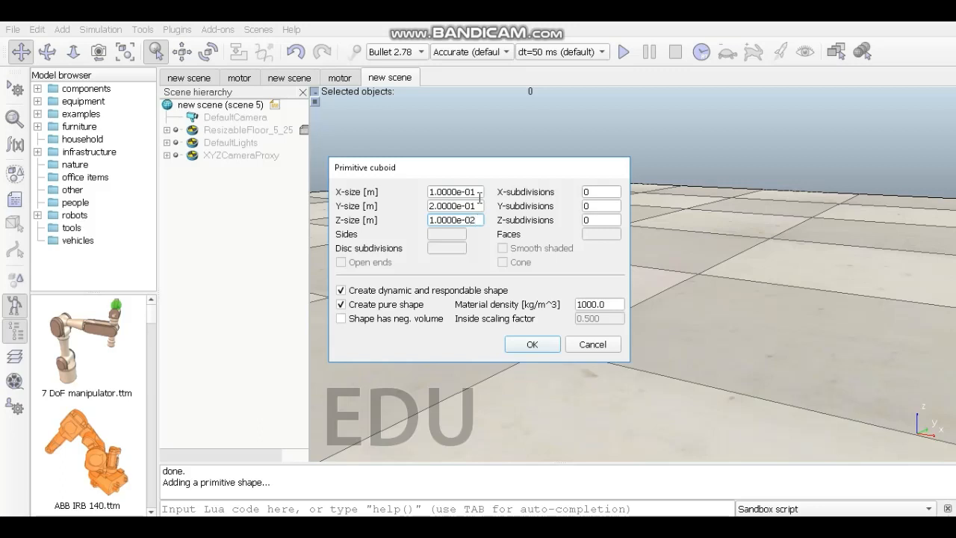
pyautogui.click(531, 344)
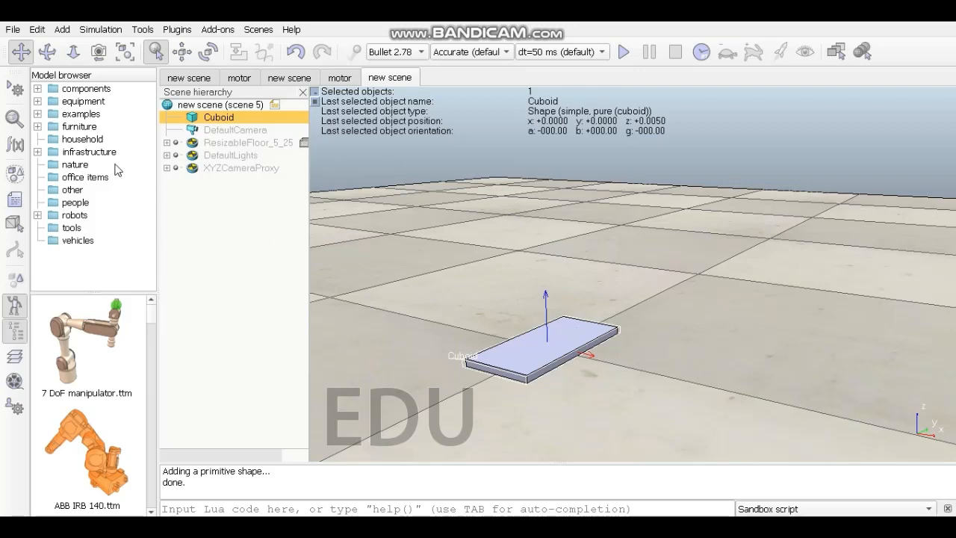
# Step: Make the cuboid renderable, collidable, measurable and detectable in its common object properties
pyautogui.click(15, 118)
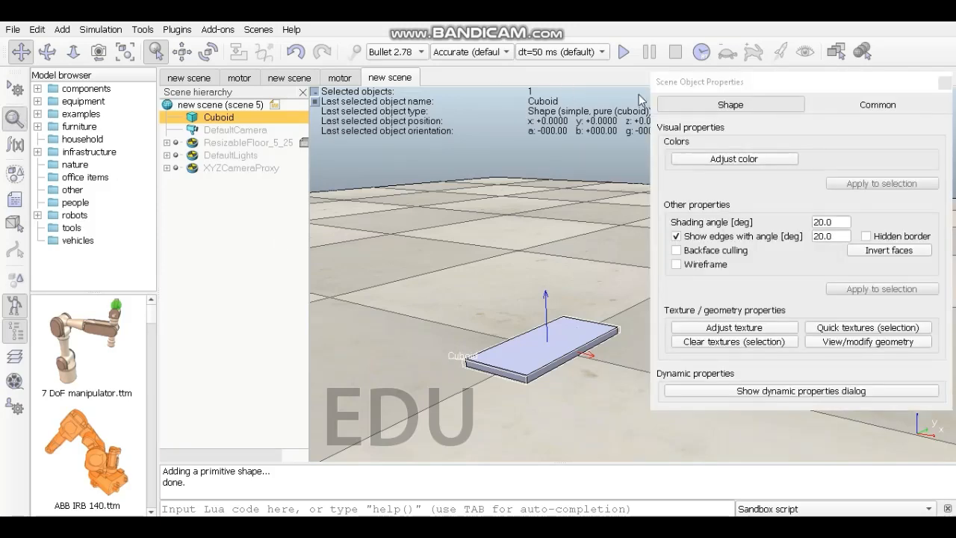
pyautogui.click(849, 105)
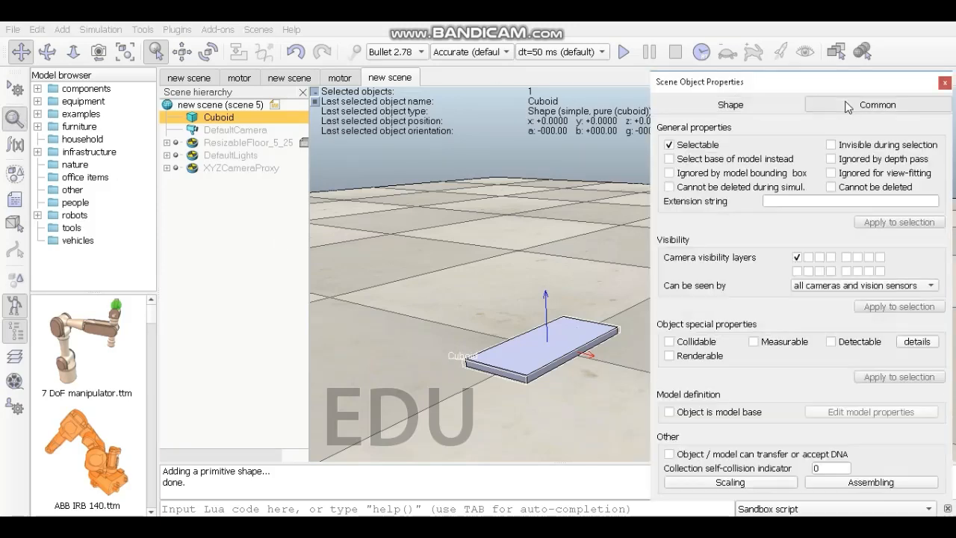
pyautogui.click(700, 357)
pyautogui.click(675, 342)
pyautogui.click(783, 342)
pyautogui.click(851, 345)
pyautogui.click(944, 83)
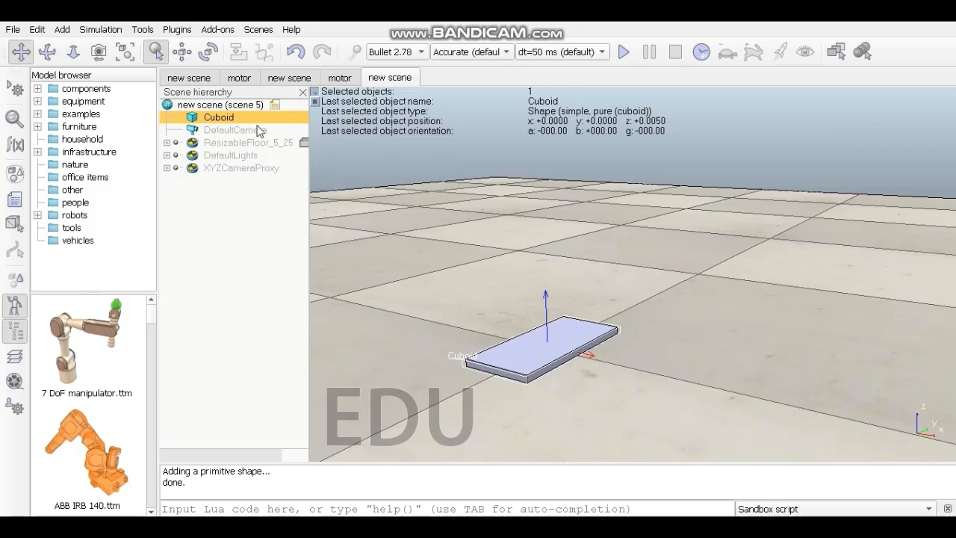
# Step: Rename the cuboid in the scene hierarchy as RobotBase
pyautogui.doubleClick(225, 118)
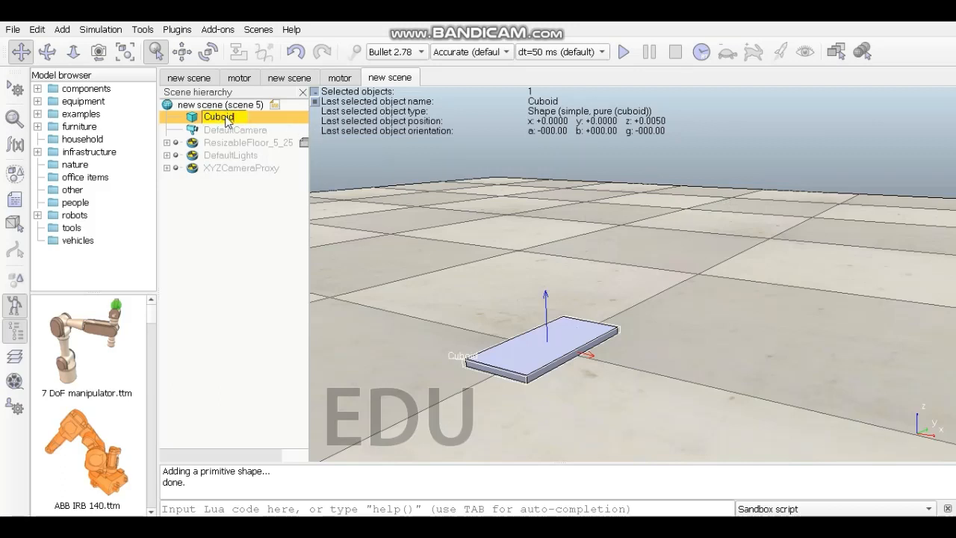
pyautogui.press('BackSpace')
pyautogui.write('RobotBase')
pyautogui.press('Return')
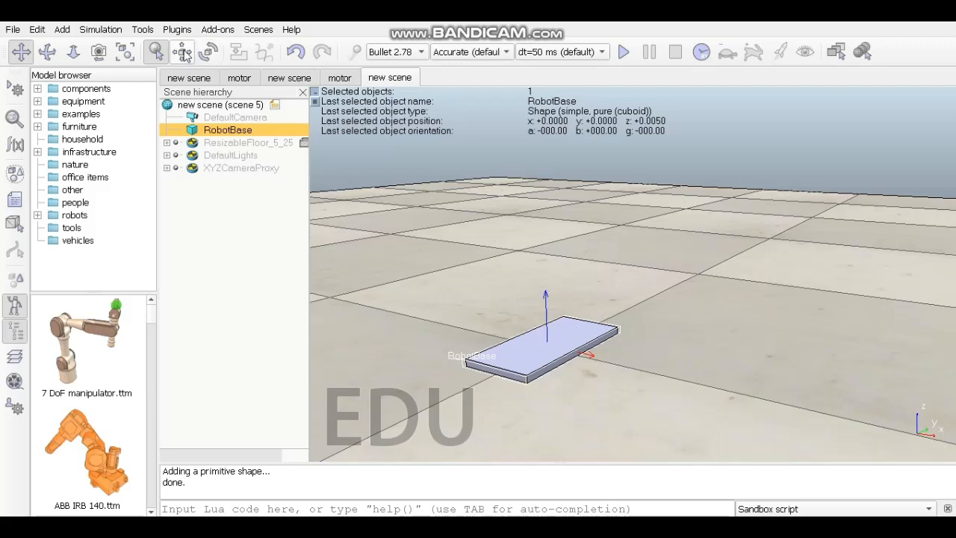
# Step: Set RobotBase's Z coordinate relative to the world to 0.033 m
pyautogui.click(183, 52)
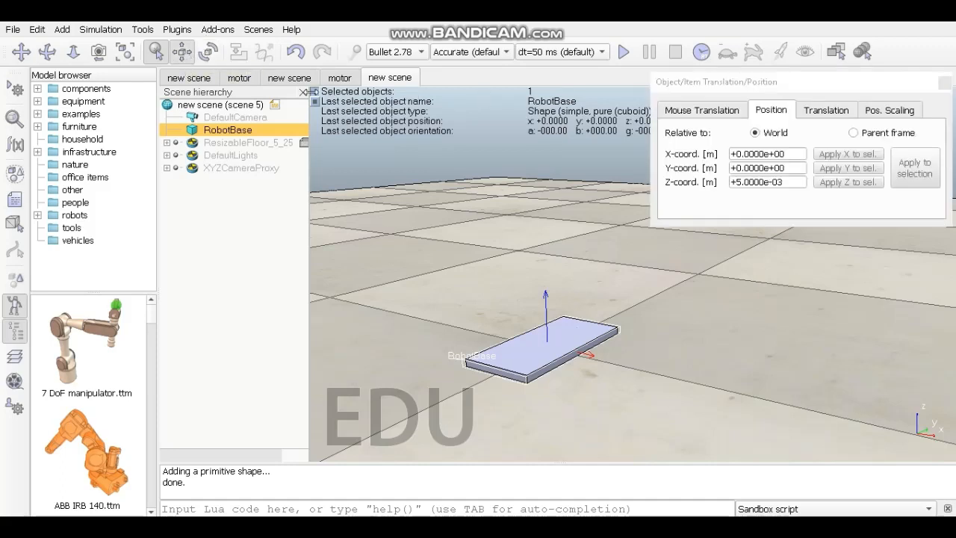
pyautogui.click(742, 156)
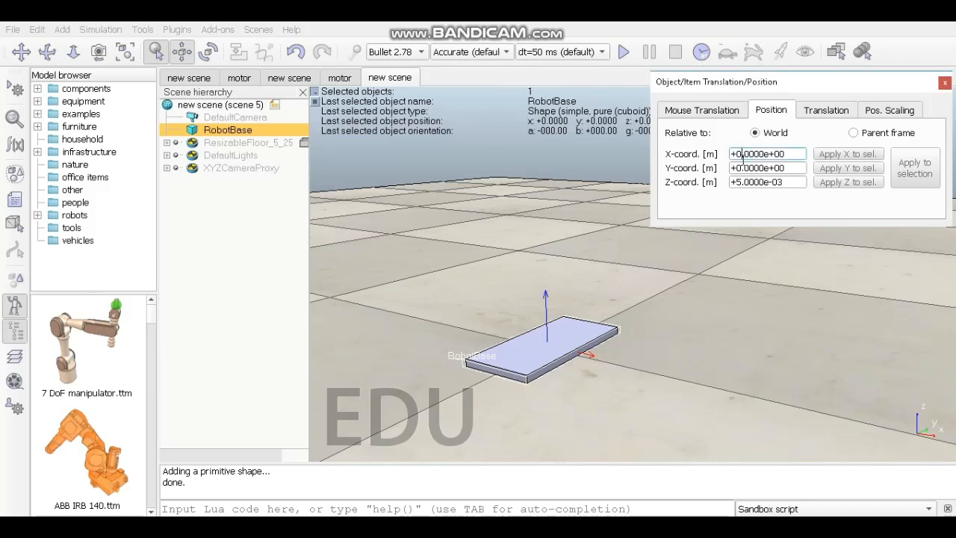
pyautogui.press('Tab')
pyautogui.press('Tab')
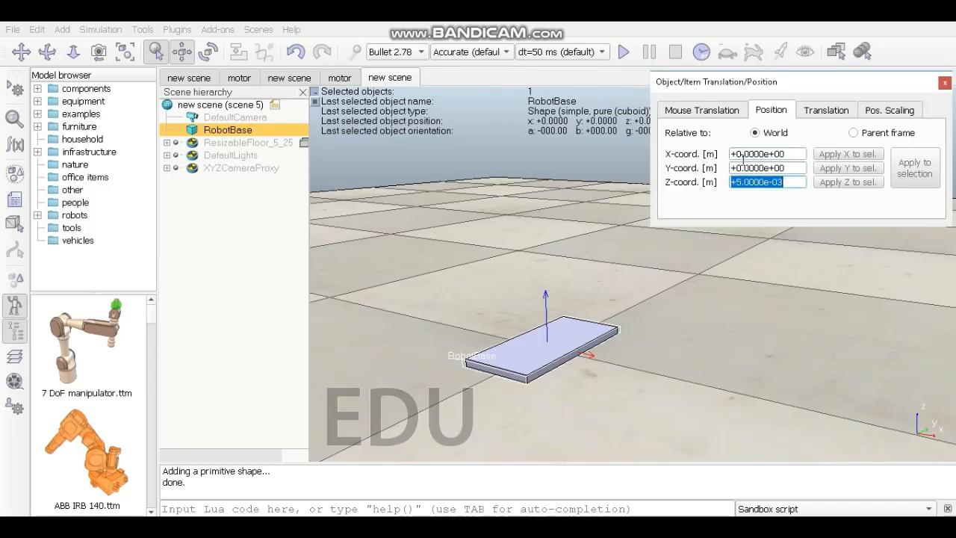
pyautogui.press('Left')
pyautogui.press('Delete')
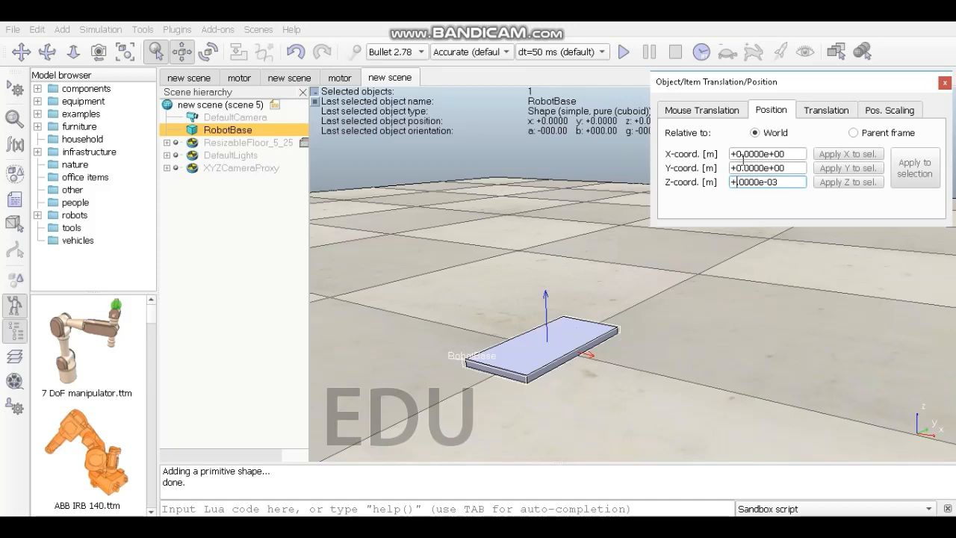
pyautogui.write('3.3')
pyautogui.press('End')
pyautogui.press('BackSpace')
pyautogui.write('2')
pyautogui.click(791, 169)
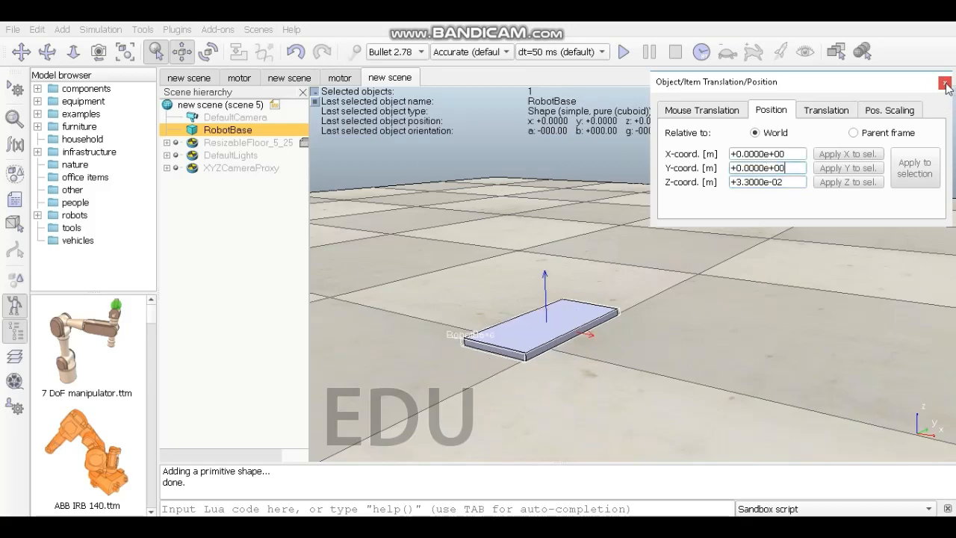
# Step: Change RobotBase's world Z coordinate to 0.035 m and close the translation settings
pyautogui.click(749, 186)
pyautogui.press('BackSpace')
pyautogui.write('5')
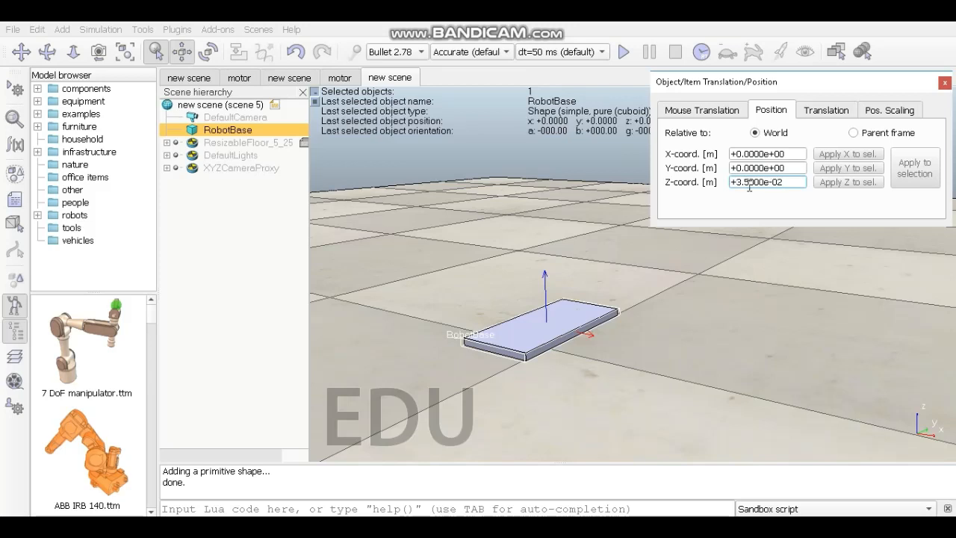
pyautogui.click(789, 168)
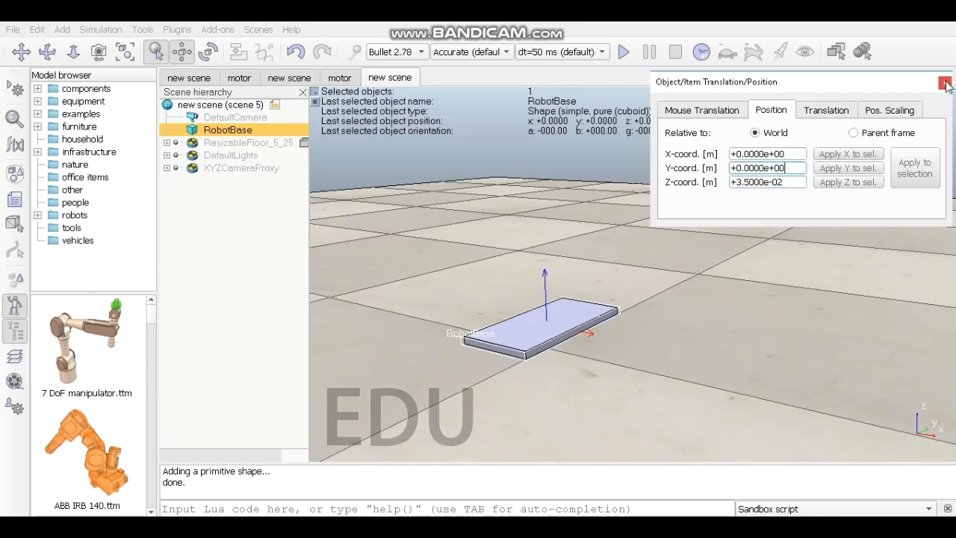
pyautogui.click(946, 82)
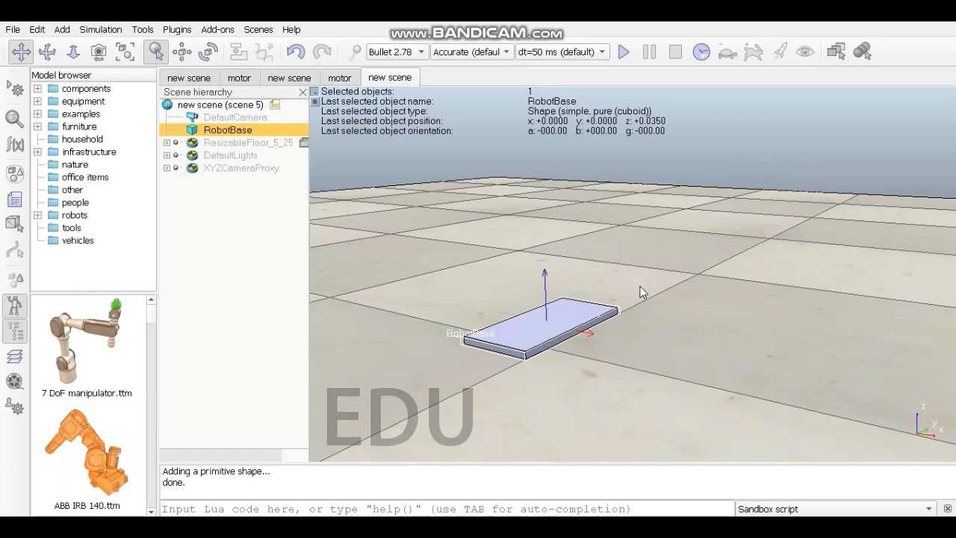
# Step: Start a primitive cylinder with X-size 6.0000e-01 m and Z-size 2.0000e-01 m
pyautogui.rightClick(623, 267)
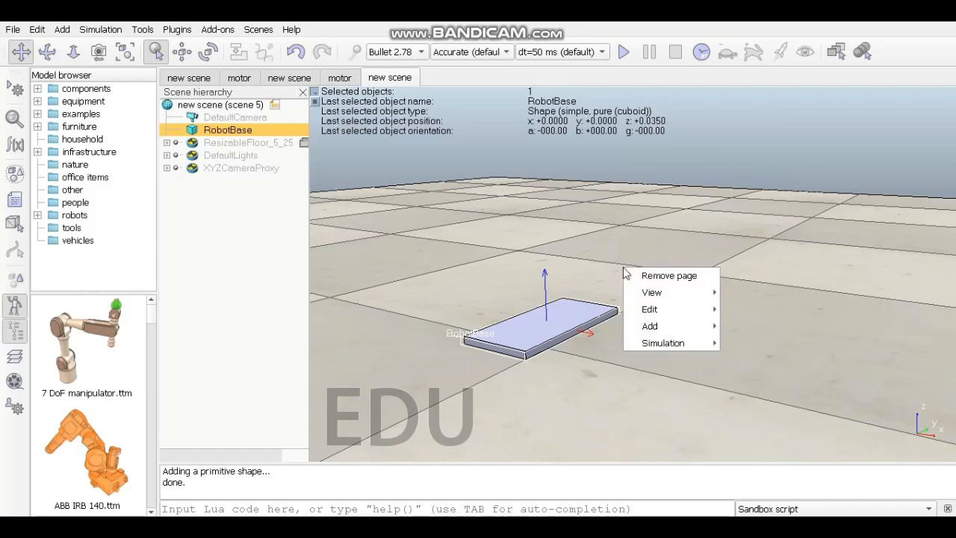
pyautogui.moveTo(661, 326)
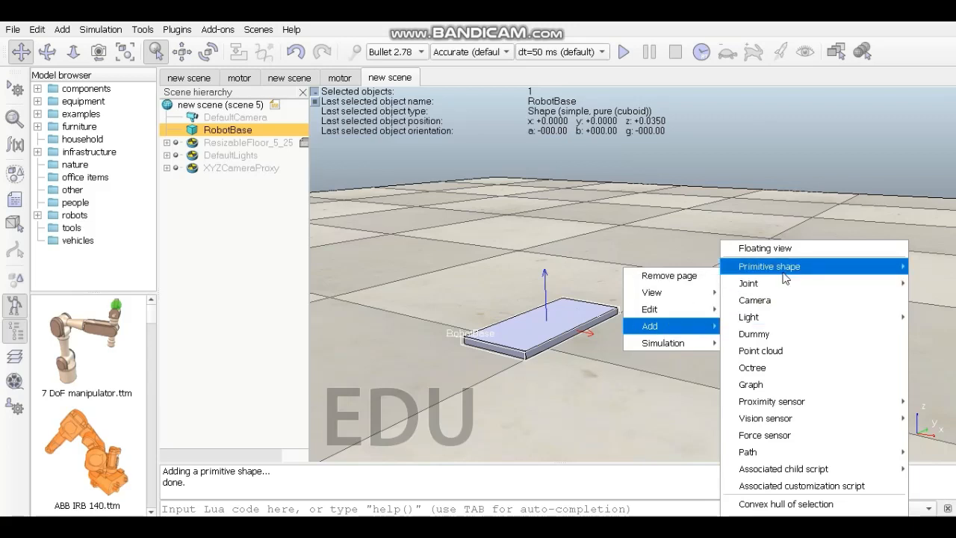
pyautogui.moveTo(769, 267)
pyautogui.click(673, 334)
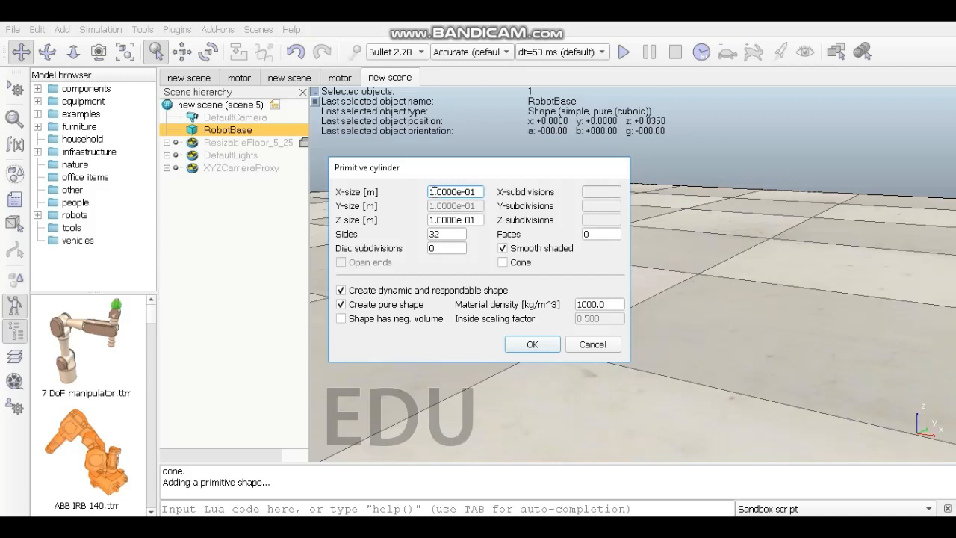
pyautogui.click(434, 191)
pyautogui.press('BackSpace')
pyautogui.write('6')
pyautogui.press('Tab')
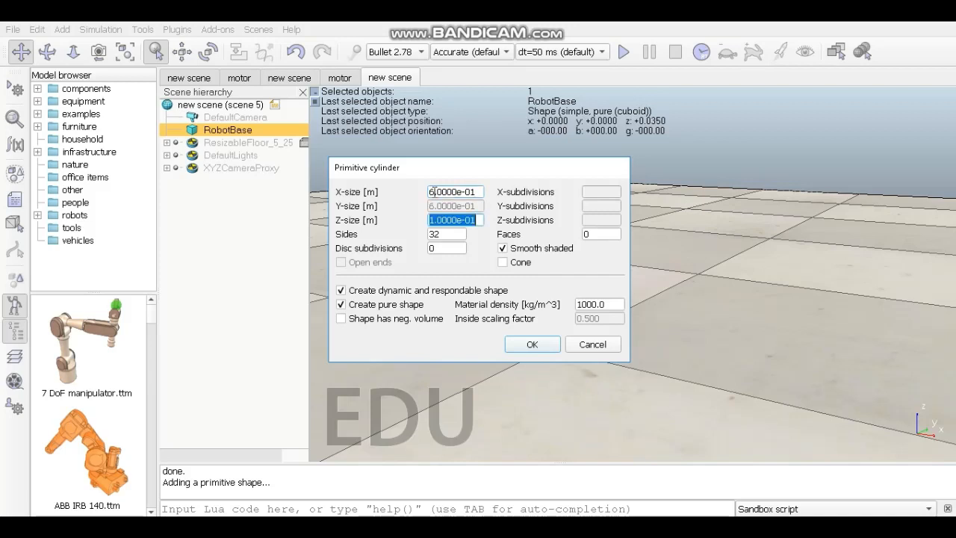
pyautogui.press('Left')
pyautogui.press('Left')
pyautogui.press('Left')
pyautogui.press('Left')
pyautogui.press('Left')
pyautogui.press('Left')
pyautogui.press('Left')
pyautogui.press('Left')
pyautogui.press('Left')
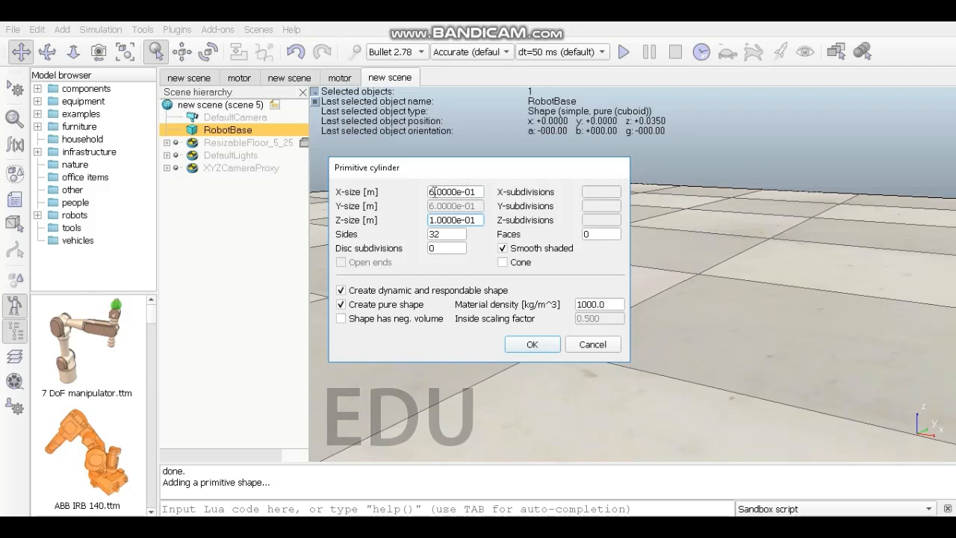
pyautogui.press('BackSpace')
pyautogui.write('w2')
pyautogui.press('Left')
pyautogui.press('BackSpace')
# Step: Reduce the cylinder's X-size to 6.0000e-02 m and Z-size to 2.0000e-02 m, and create it
pyautogui.click(477, 191)
pyautogui.press('BackSpace')
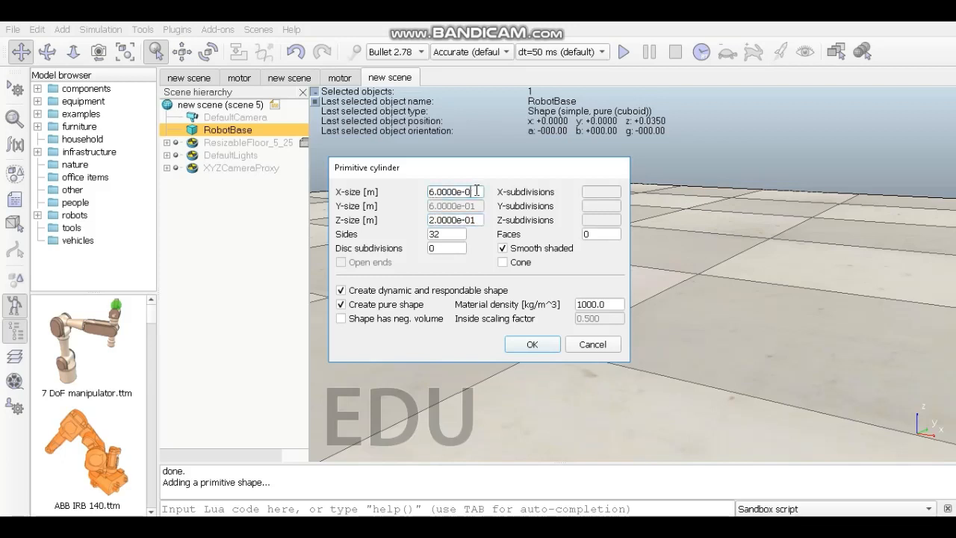
pyautogui.write('2')
pyautogui.click(479, 220)
pyautogui.press('BackSpace')
pyautogui.write('2')
pyautogui.click(522, 347)
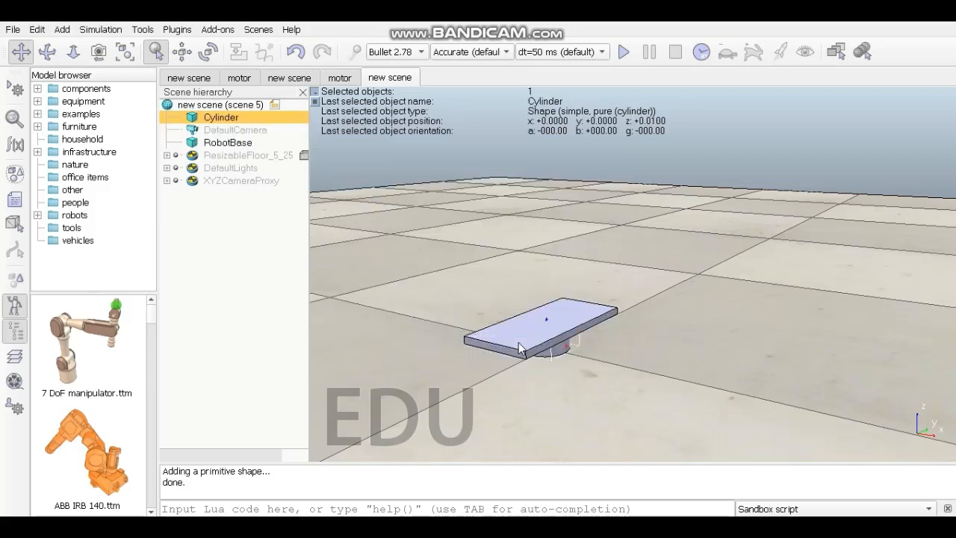
# Step: Rename the new cylinder in the scene hierarchy as RightWheel
pyautogui.doubleClick(225, 118)
pyautogui.press('BackSpace')
pyautogui.press('BackSpace')
pyautogui.press('BackSpace')
pyautogui.press('BackSpace')
pyautogui.press('BackSpace')
pyautogui.press('BackSpace')
pyautogui.press('BackSpace')
pyautogui.press('BackSpace')
pyautogui.write('Right')
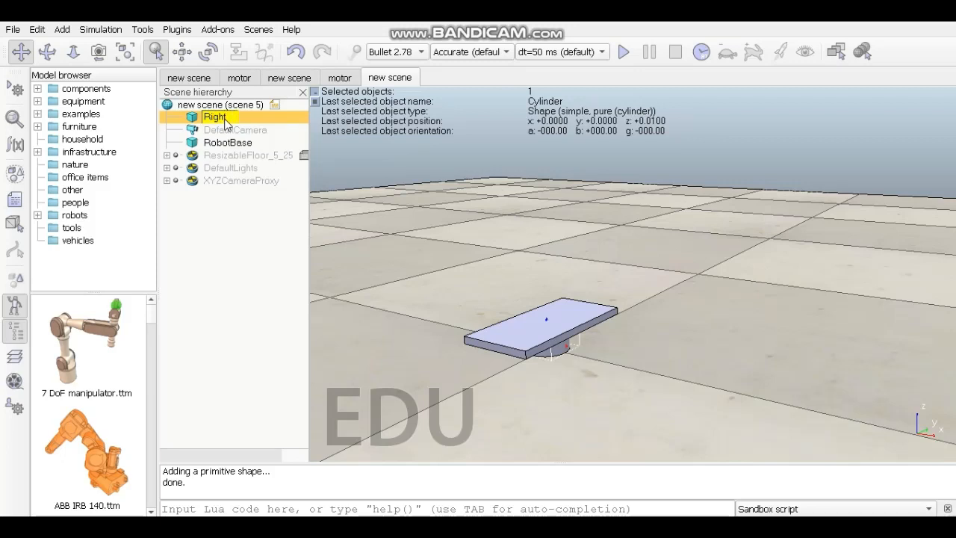
pyautogui.write('Wheel')
pyautogui.press('Return')
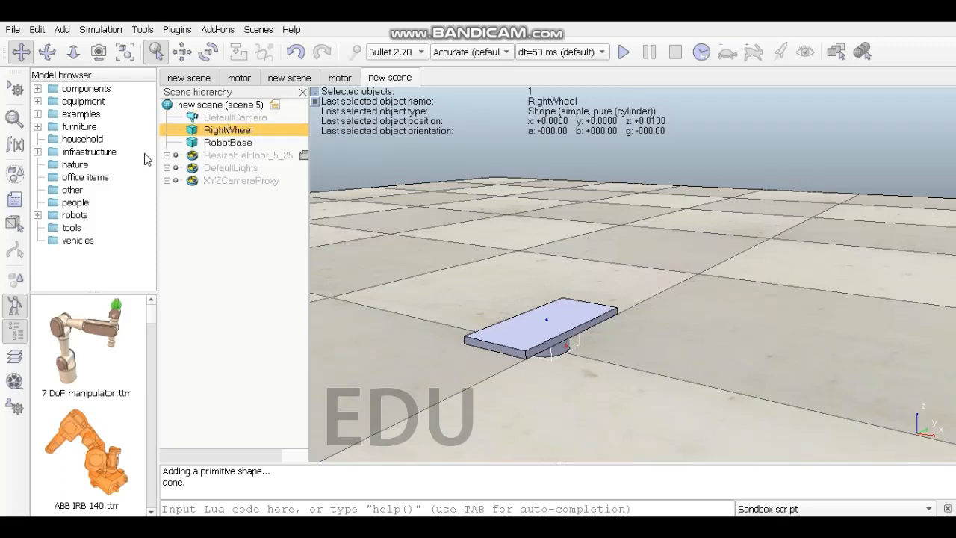
# Step: Make RightWheel collidable, renderable, measurable and detectable in its common object properties
pyautogui.click(16, 121)
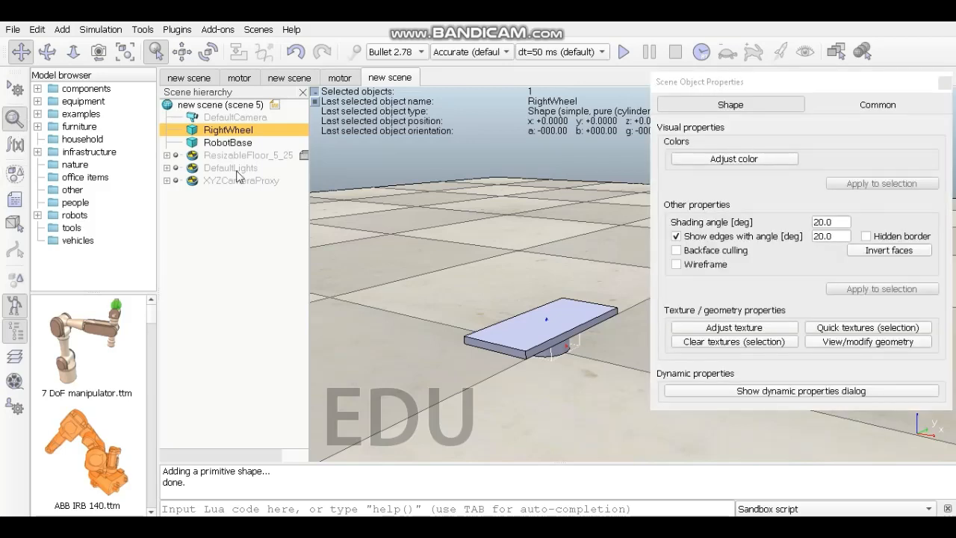
pyautogui.click(881, 106)
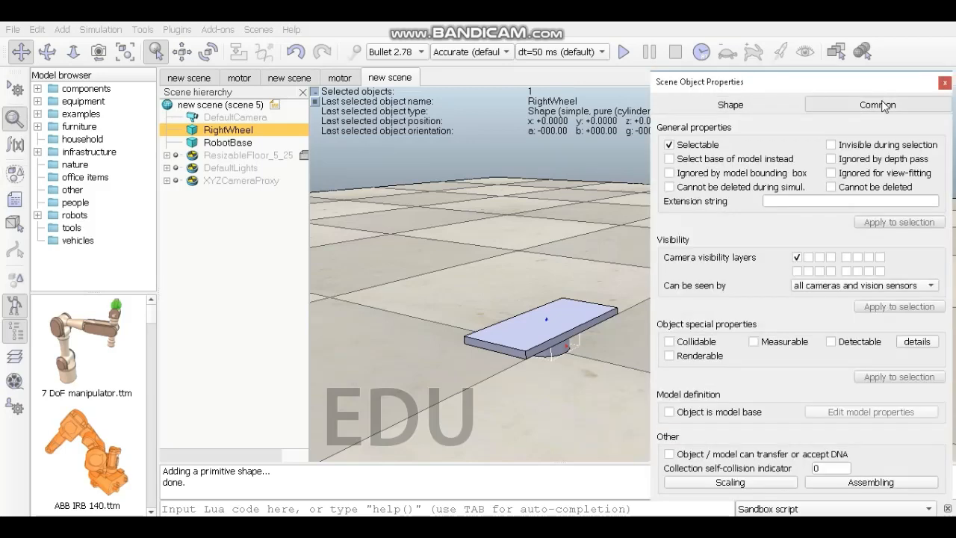
pyautogui.click(696, 342)
pyautogui.click(685, 359)
pyautogui.click(788, 349)
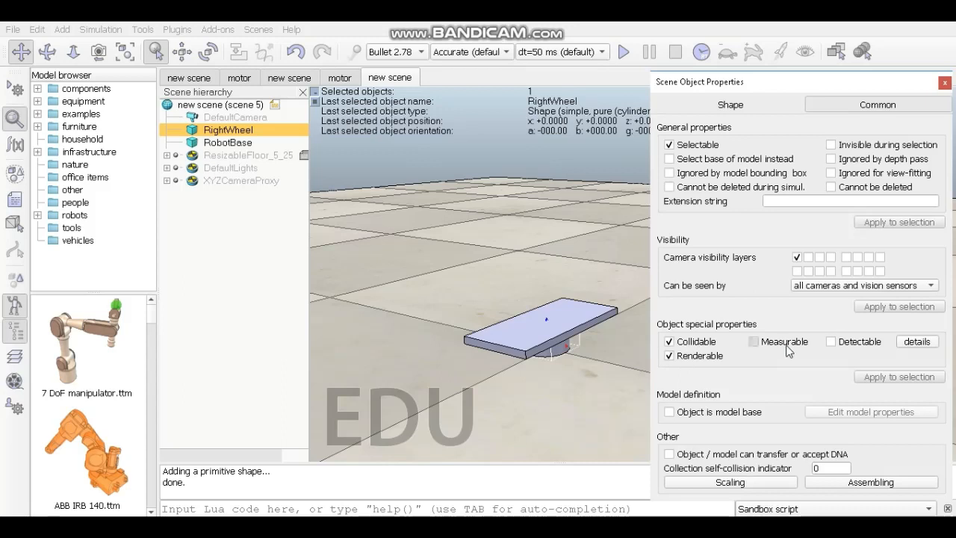
pyautogui.click(841, 350)
pyautogui.click(945, 83)
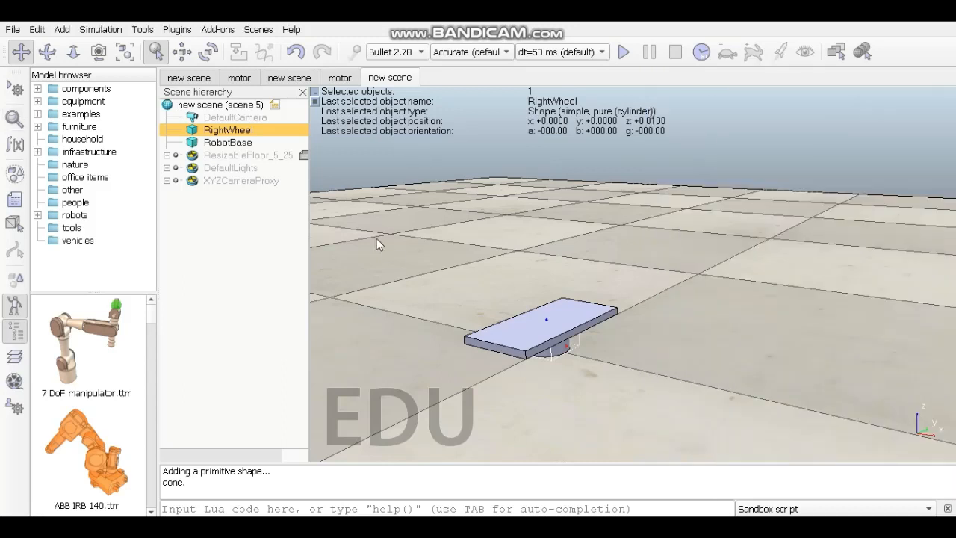
# Step: Set RightWheel's world X-coordinate to +6.5000e+00 m
pyautogui.click(186, 57)
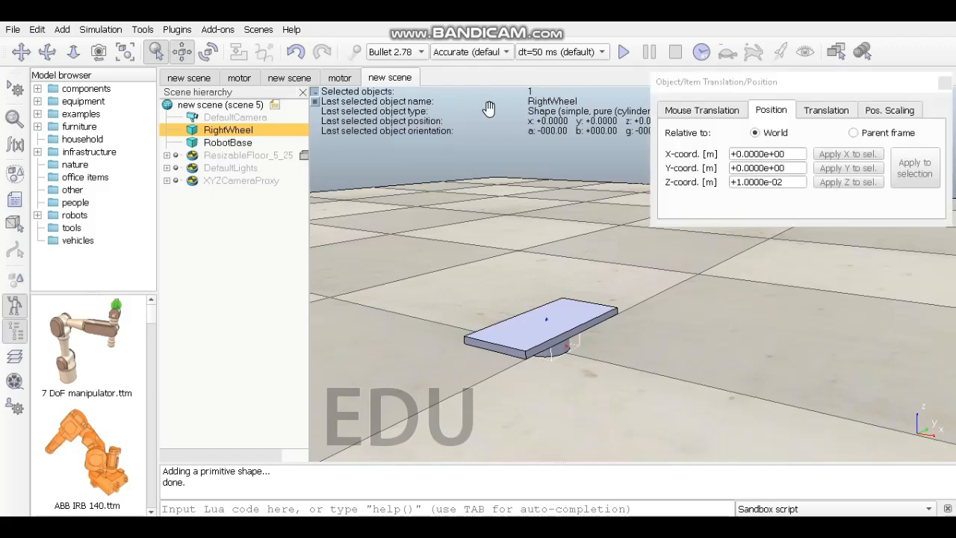
pyautogui.click(741, 155)
pyautogui.press('BackSpace')
pyautogui.write('6')
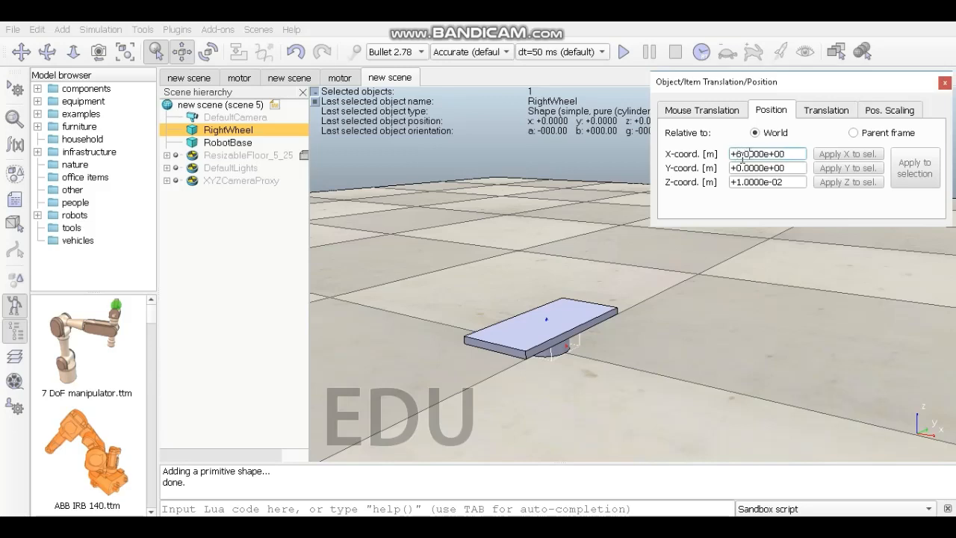
pyautogui.press('Right')
pyautogui.press('Delete')
pyautogui.write('5')
pyautogui.press('Tab')
# Step: Set RightWheel's world Y-coordinate to -5.0000e+02 m
pyautogui.press('Left')
pyautogui.press('Left')
pyautogui.press('Left')
pyautogui.press('Left')
pyautogui.press('Left')
pyautogui.press('Left')
pyautogui.press('Left')
pyautogui.press('Left')
pyautogui.press('Left')
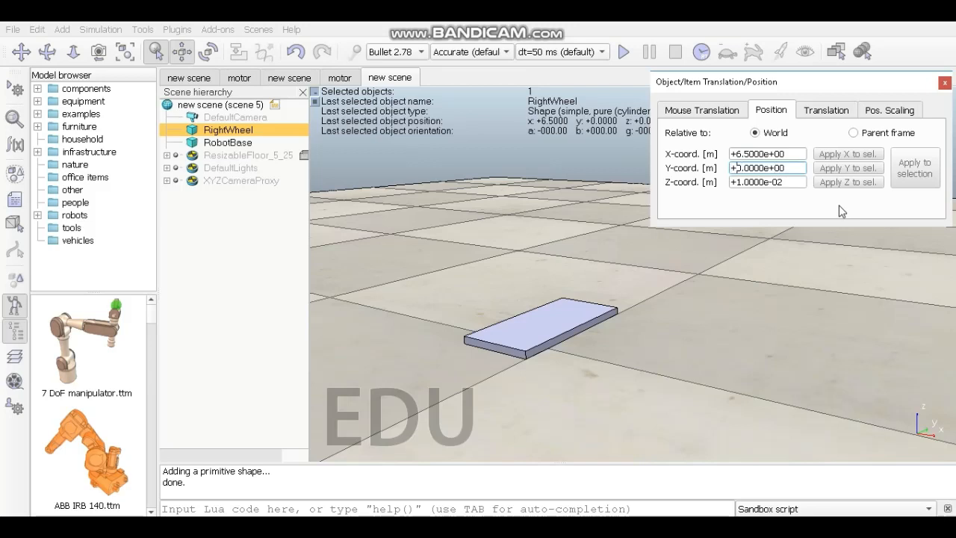
pyautogui.press('BackSpace')
pyautogui.press('BackSpace')
pyautogui.write('-5')
pyautogui.press('Right')
pyautogui.press('Right')
pyautogui.press('Right')
pyautogui.press('Right')
pyautogui.press('Right')
pyautogui.press('BackSpace')
pyautogui.write('2')
# Step: Set RightWheel's world Z-coordinate to +3.5000e-02 m
pyautogui.press('Tab')
pyautogui.press('Right')
pyautogui.press('Left')
pyautogui.press('Left')
pyautogui.press('Left')
pyautogui.press('Left')
pyautogui.press('Left')
pyautogui.press('Left')
pyautogui.press('Left')
pyautogui.press('Left')
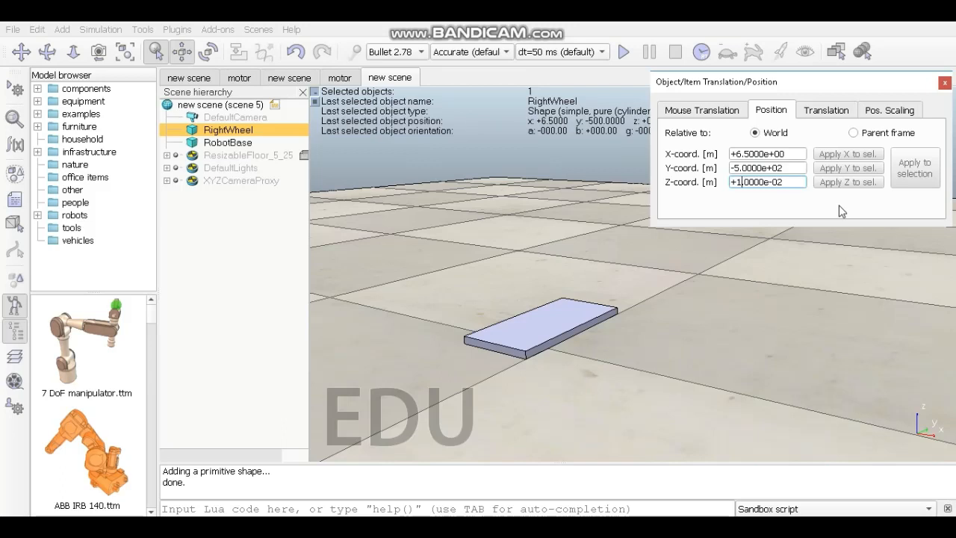
pyautogui.press('BackSpace')
pyautogui.write('3')
pyautogui.press('End')
# Step: Correct the exponent of RightWheel's X-coordinate so that it reads +6.5000e-02 m
pyautogui.click(799, 156)
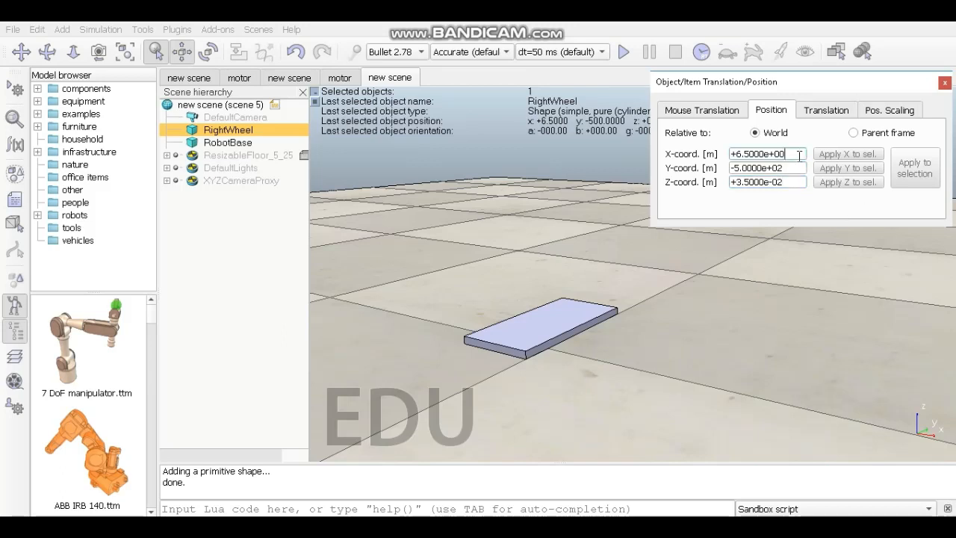
pyautogui.press('BackSpace')
pyautogui.write('2')
pyautogui.press('BackSpace')
pyautogui.press('BackSpace')
pyautogui.press('BackSpace')
pyautogui.write('-02')
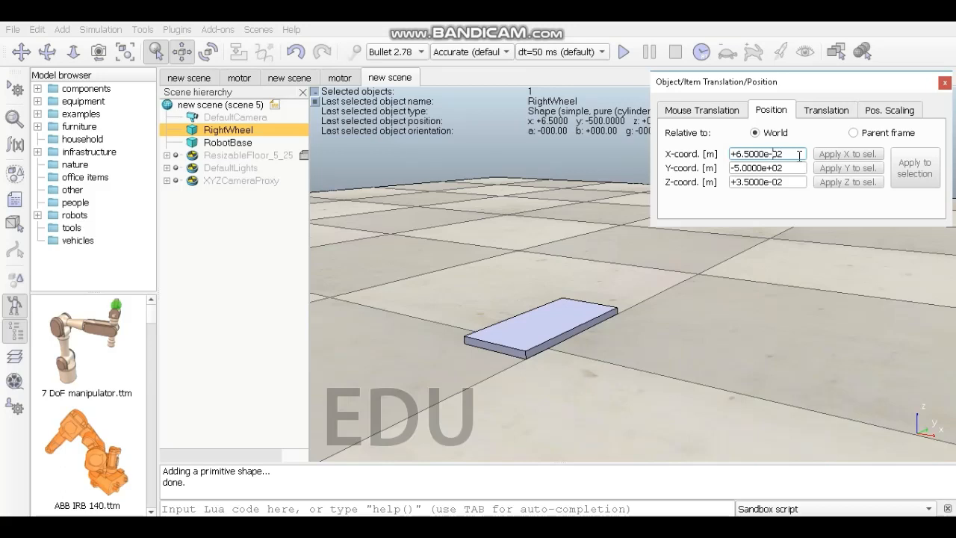
# Step: Correct the exponent of RightWheel's Y-coordinate so that it reads -5.0000e-02 m, and close the position settings
pyautogui.click(790, 168)
pyautogui.press('Left')
pyautogui.press('Left')
pyautogui.press('BackSpace')
pyautogui.write('-')
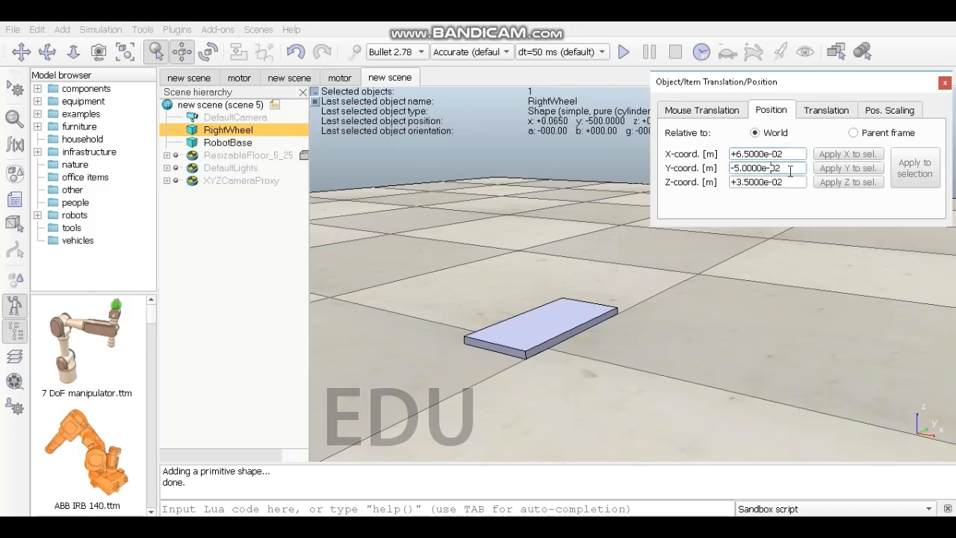
pyautogui.click(787, 181)
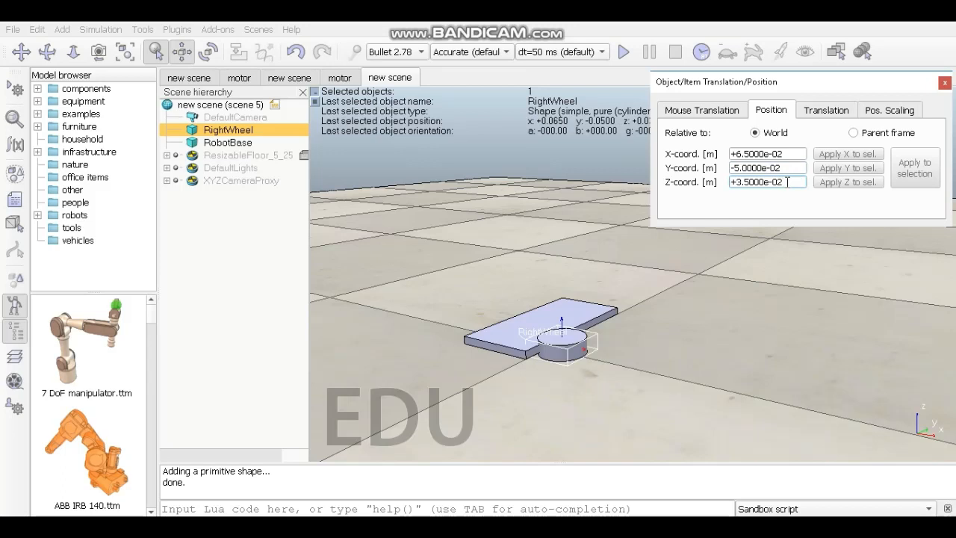
pyautogui.click(945, 84)
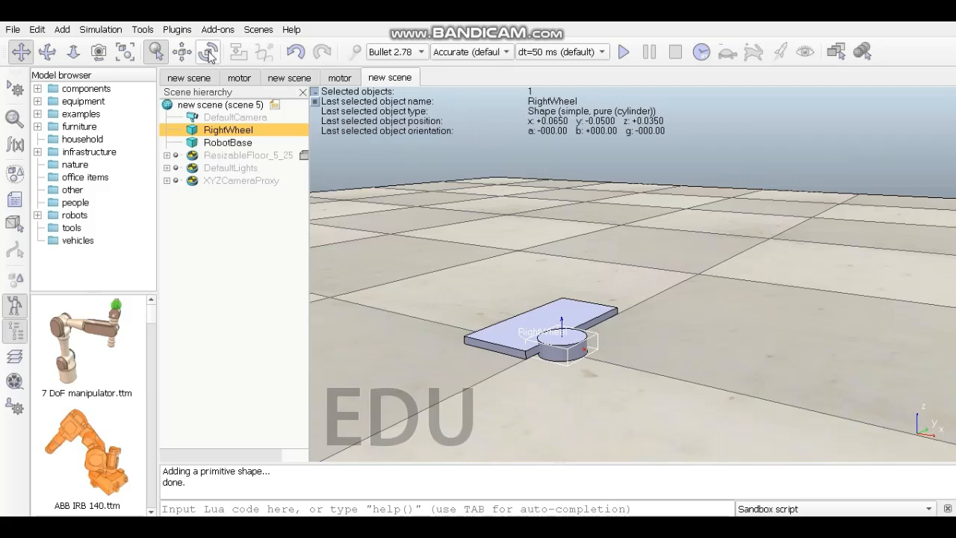
# Step: Stand RightWheel upright by setting its world Beta orientation to 90 degrees (+9.0000e+01)
pyautogui.click(209, 52)
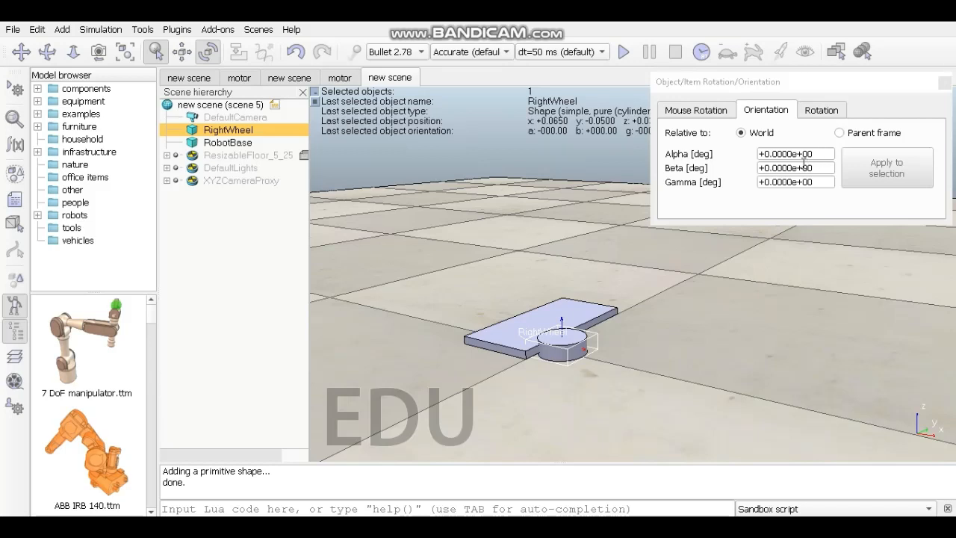
pyautogui.click(770, 168)
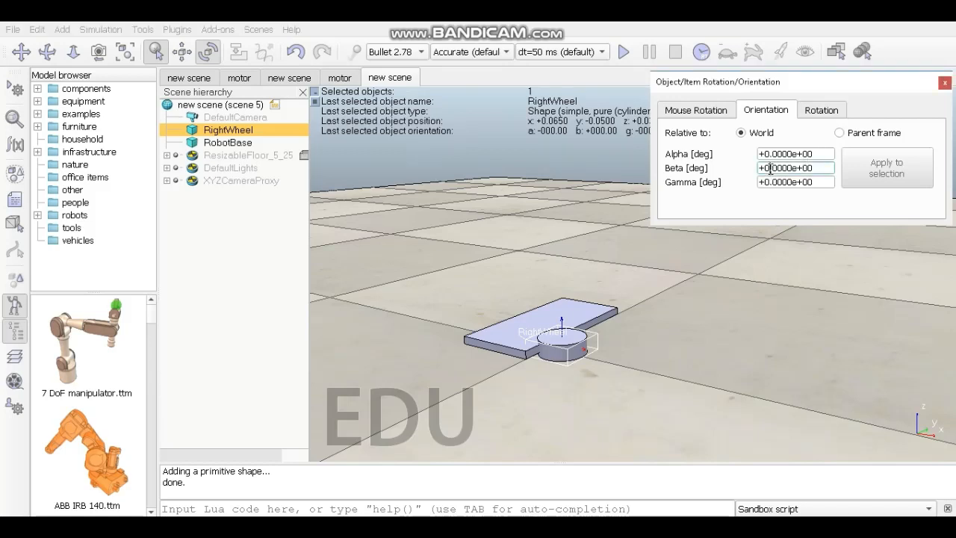
pyautogui.write('9')
pyautogui.click(829, 168)
pyautogui.press('BackSpace')
pyautogui.write('1')
pyautogui.click(826, 182)
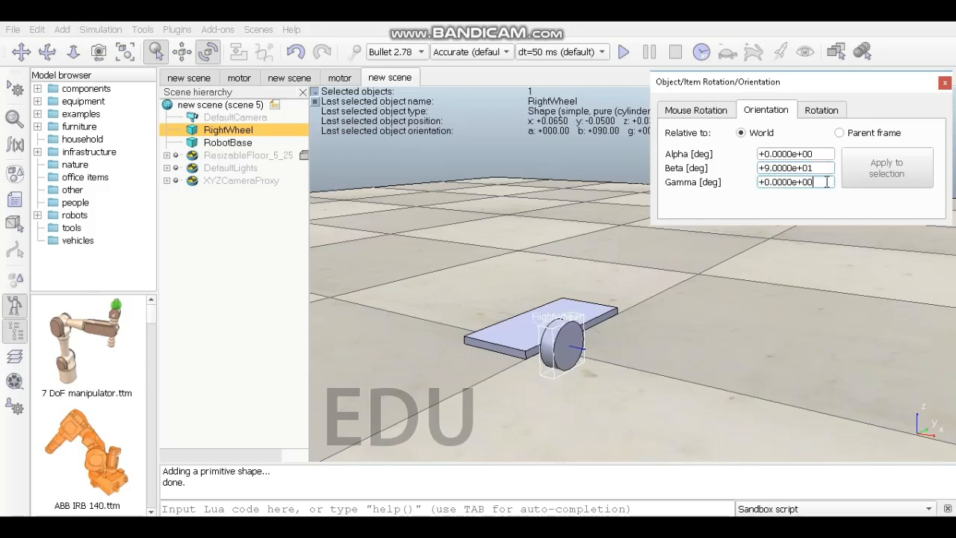
pyautogui.click(945, 82)
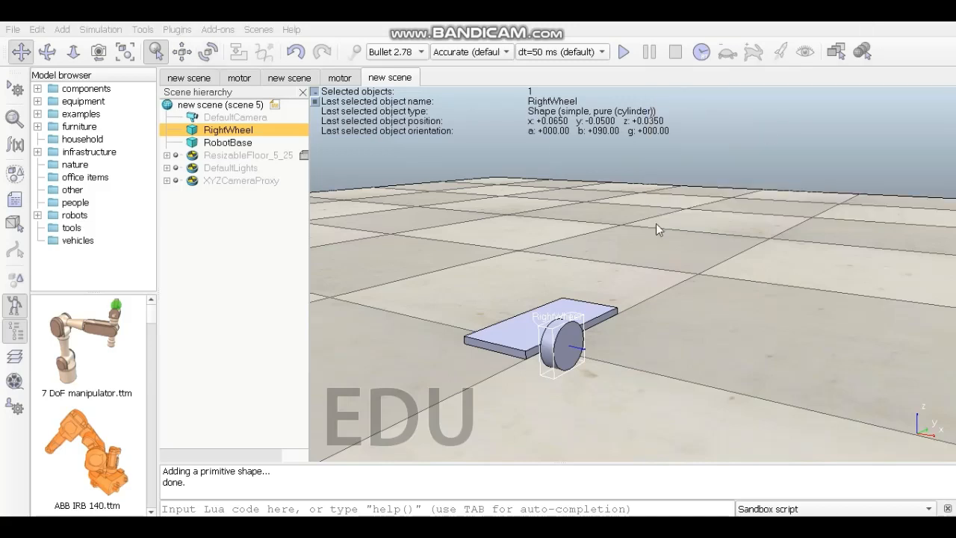
# Step: Copy RightWheel and paste the duplicate into the scene
pyautogui.rightClick(264, 132)
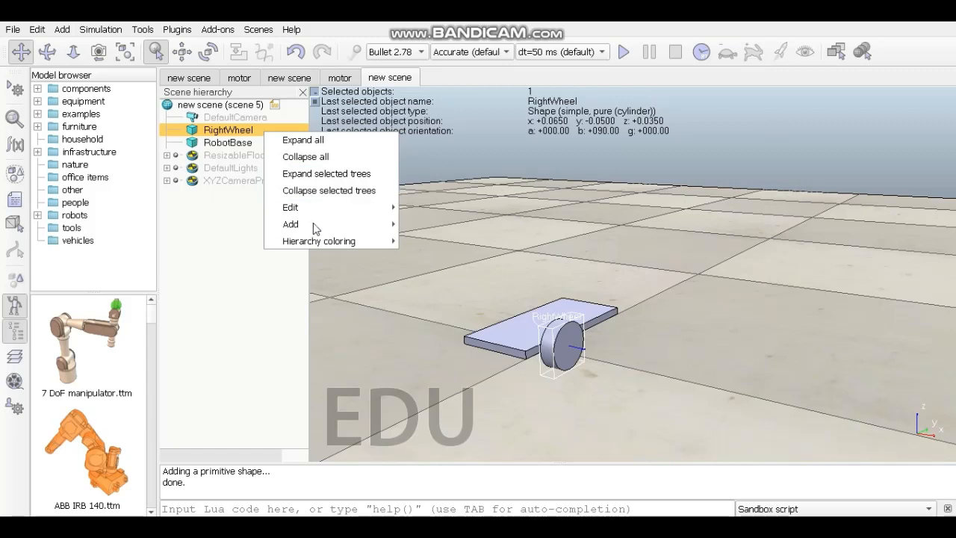
pyautogui.moveTo(313, 215)
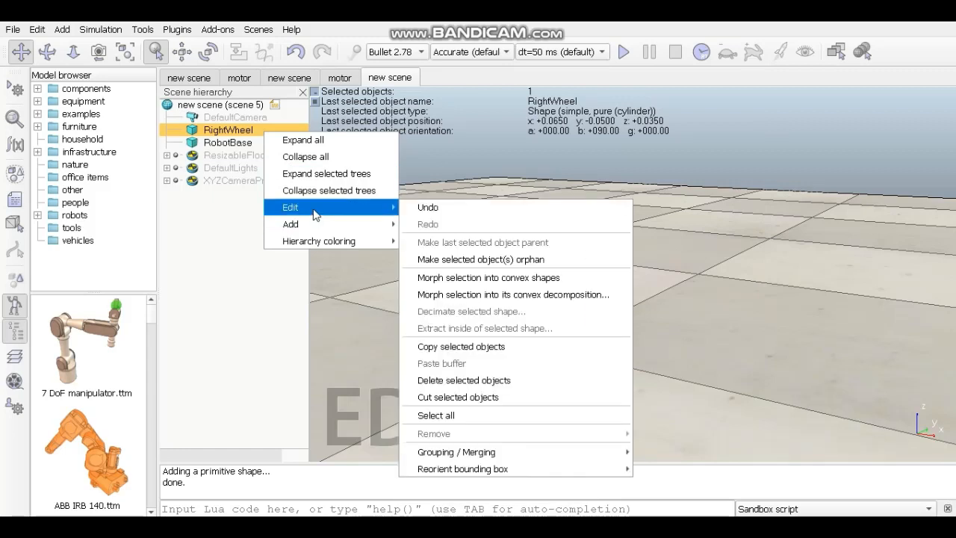
pyautogui.click(472, 346)
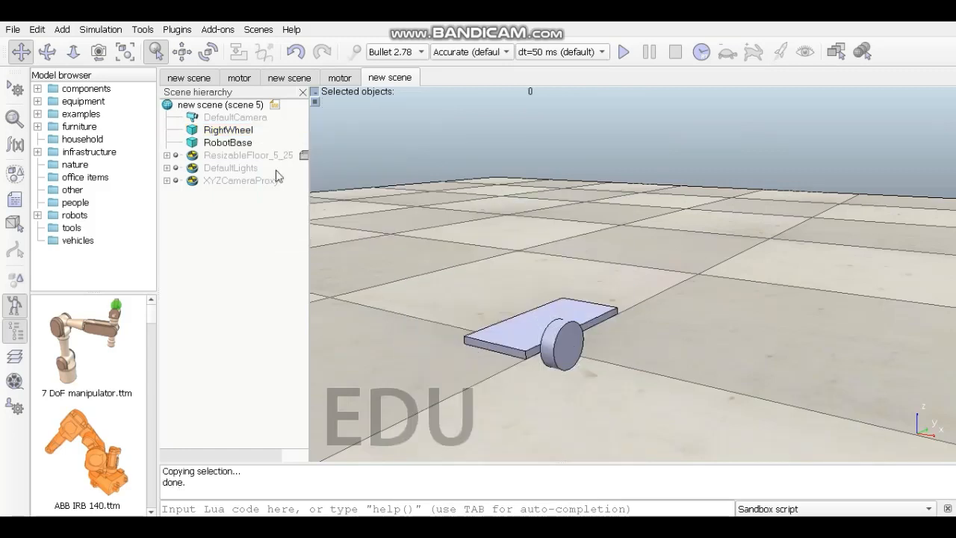
pyautogui.rightClick(234, 112)
pyautogui.moveTo(269, 183)
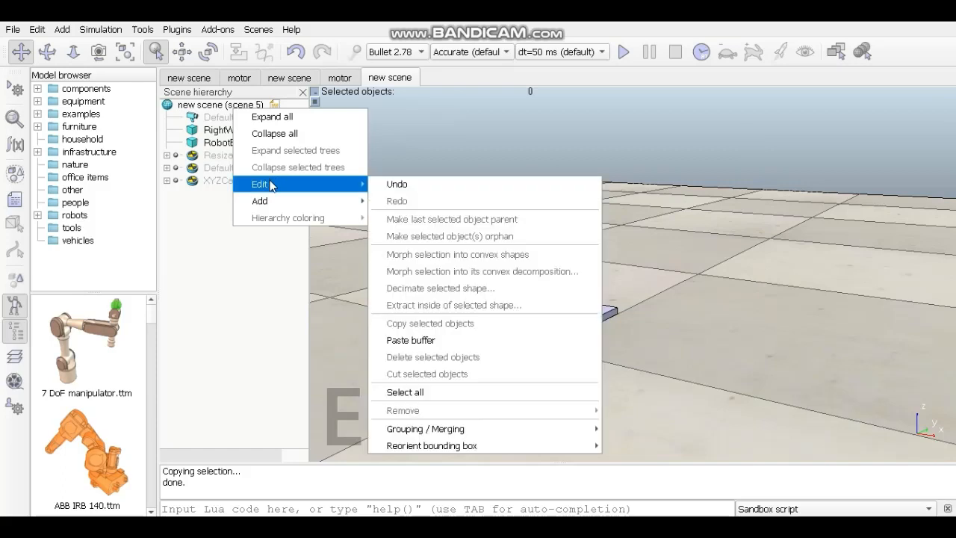
pyautogui.click(475, 341)
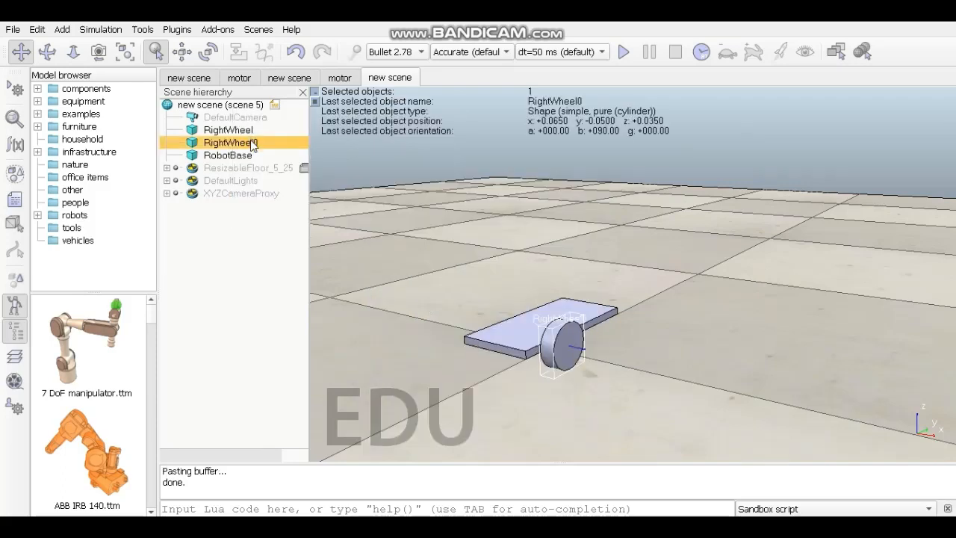
# Step: Rename the pasted wheel in the scene hierarchy as LeftWheel
pyautogui.doubleClick(253, 144)
pyautogui.press('BackSpace')
pyautogui.press('BackSpace')
pyautogui.press('BackSpace')
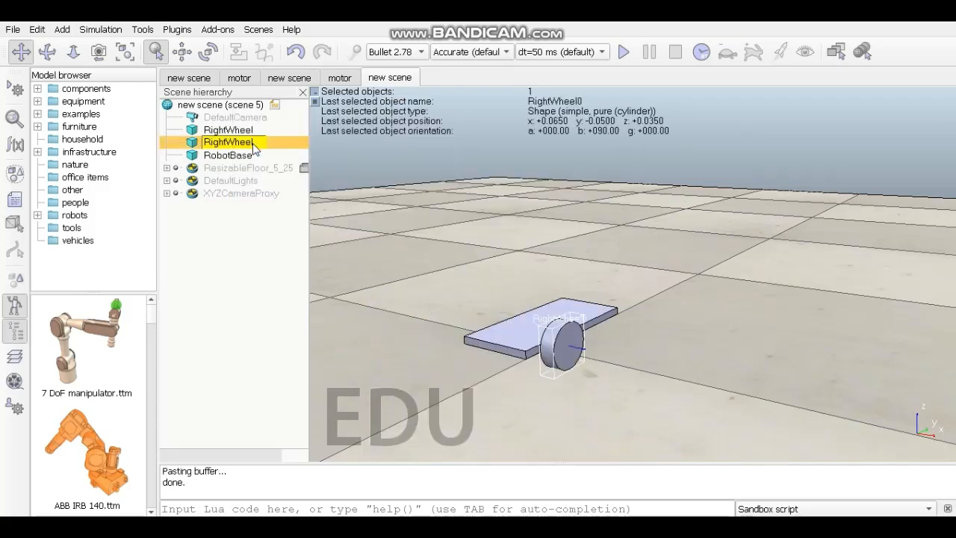
pyautogui.write('el')
pyautogui.press('Left')
pyautogui.press('Left')
pyautogui.press('Left')
pyautogui.press('Left')
pyautogui.press('Left')
pyautogui.press('BackSpace')
pyautogui.press('BackSpace')
pyautogui.press('BackSpace')
pyautogui.press('BackSpace')
pyautogui.press('BackSpace')
pyautogui.write('Left')
pyautogui.press('Return')
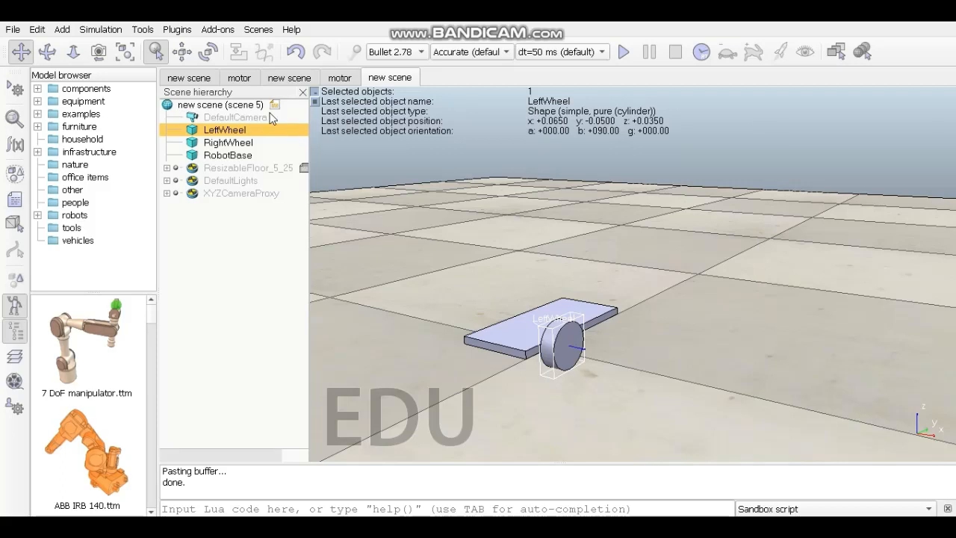
# Step: Move LeftWheel to the opposite side of the base by setting its world X-coordinate to -6.5000e-02 m
pyautogui.click(183, 51)
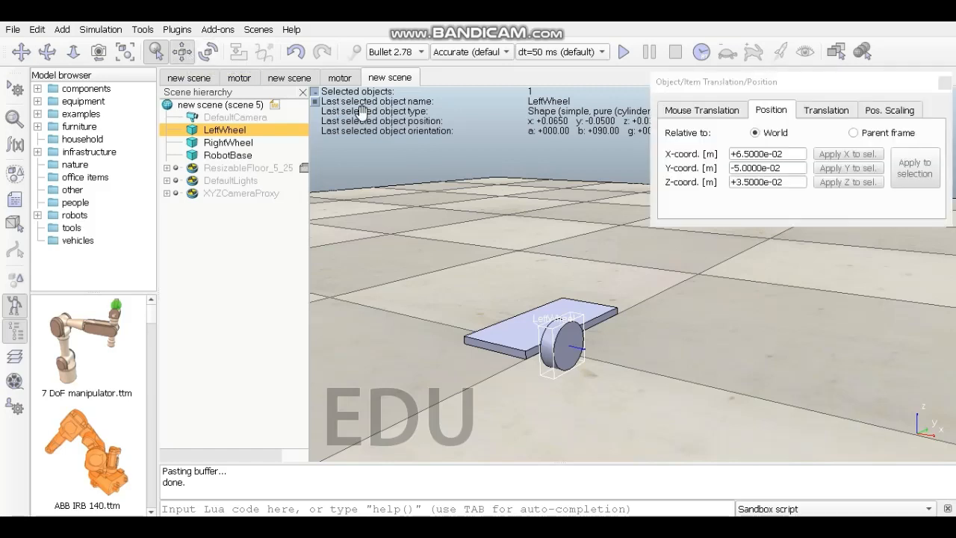
pyautogui.click(736, 153)
pyautogui.press('BackSpace')
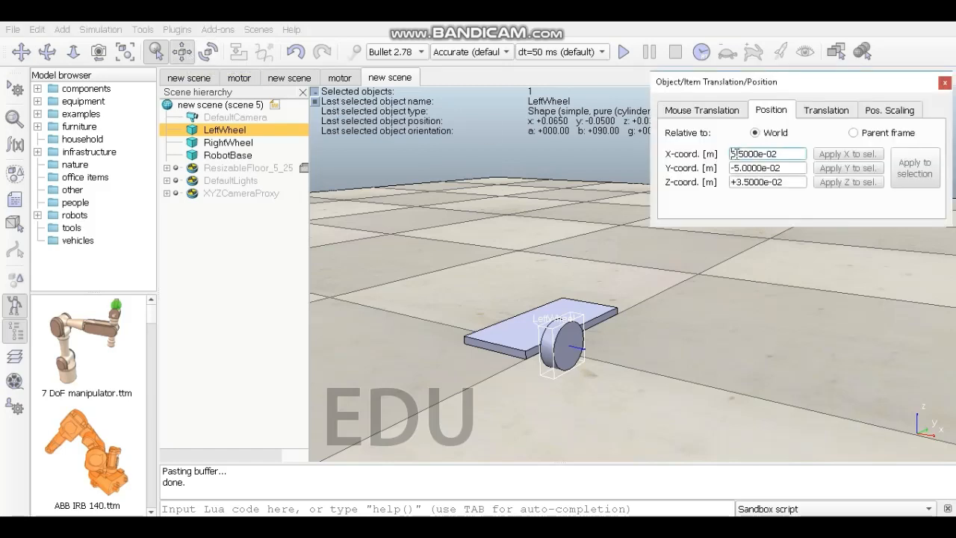
pyautogui.write('-')
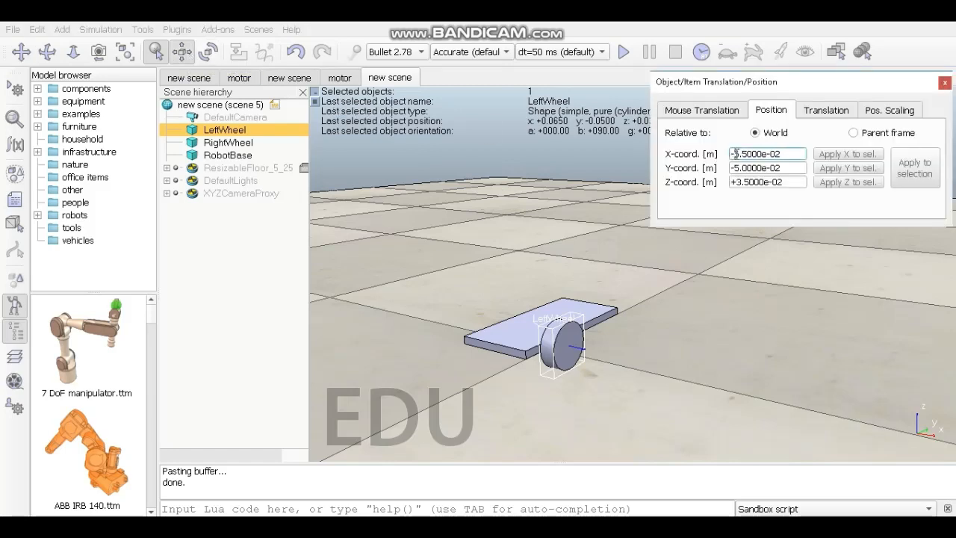
pyautogui.click(791, 169)
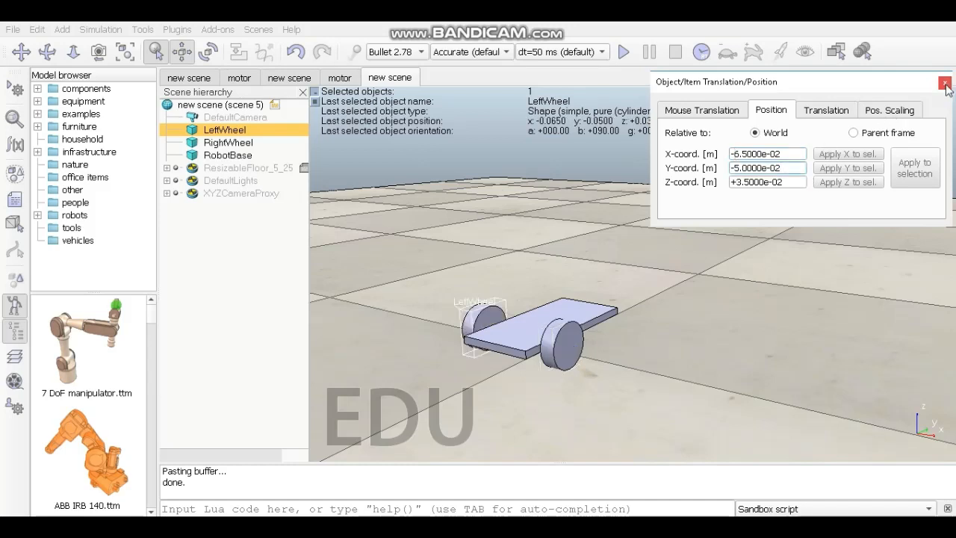
pyautogui.click(945, 82)
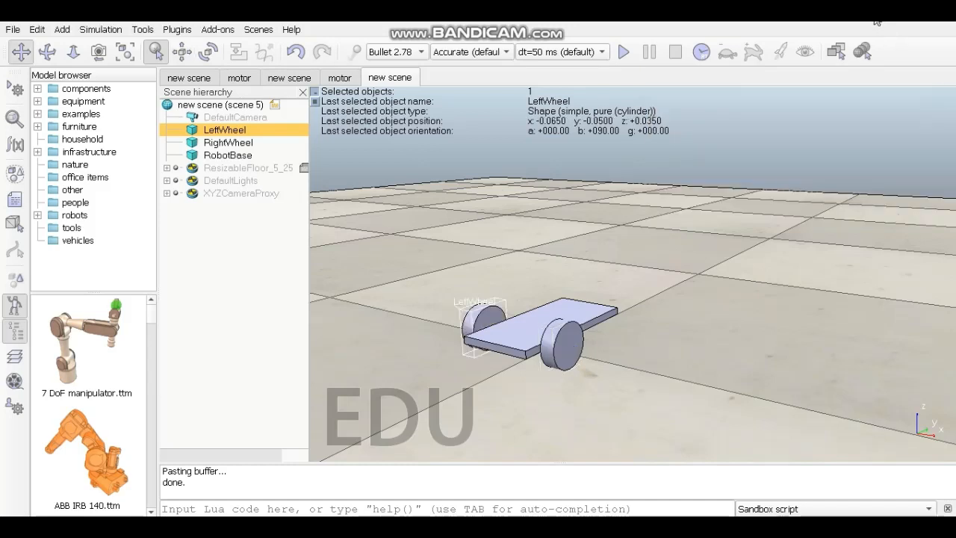
pyautogui.click(874, 22)
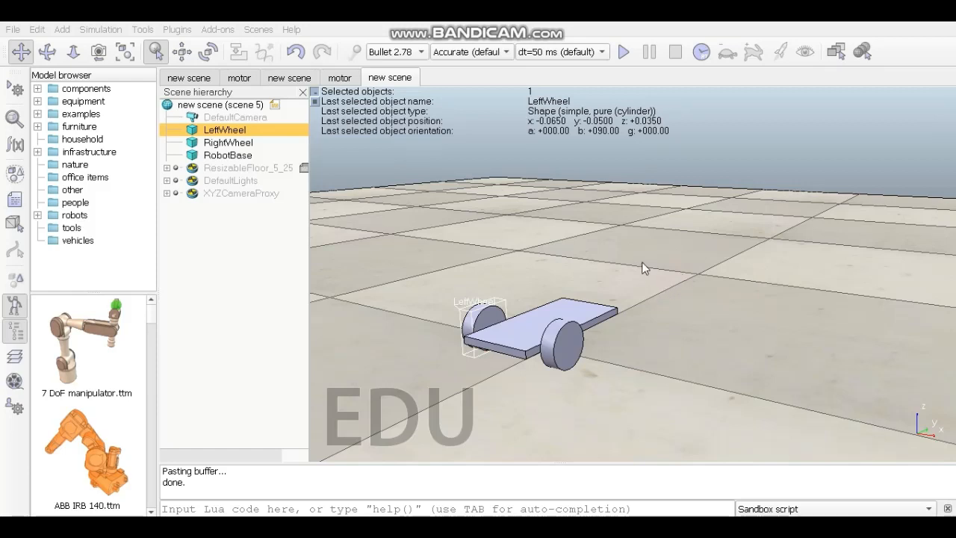
# Step: Add a primitive sphere with an X-size of 0.03 m to the scene
pyautogui.rightClick(621, 242)
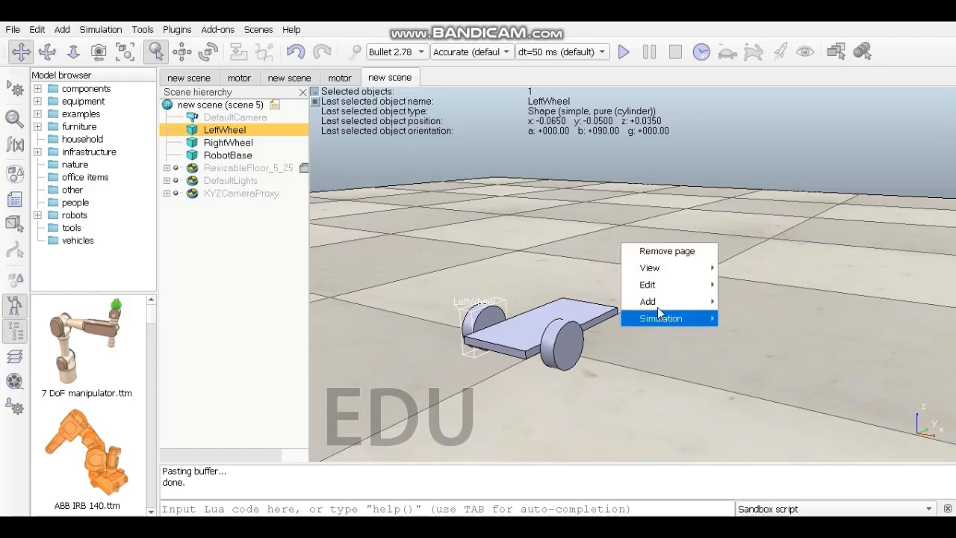
pyautogui.moveTo(659, 305)
pyautogui.moveTo(767, 266)
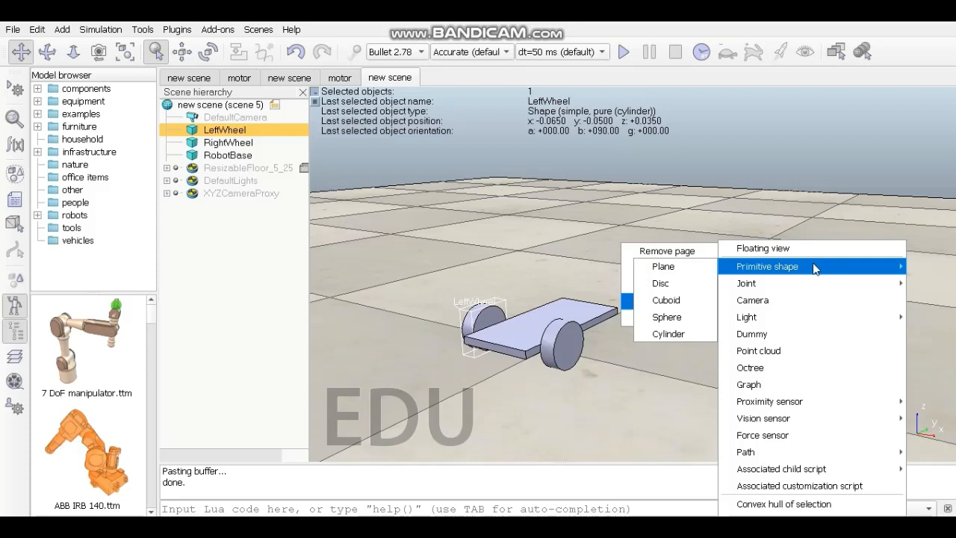
pyautogui.click(663, 316)
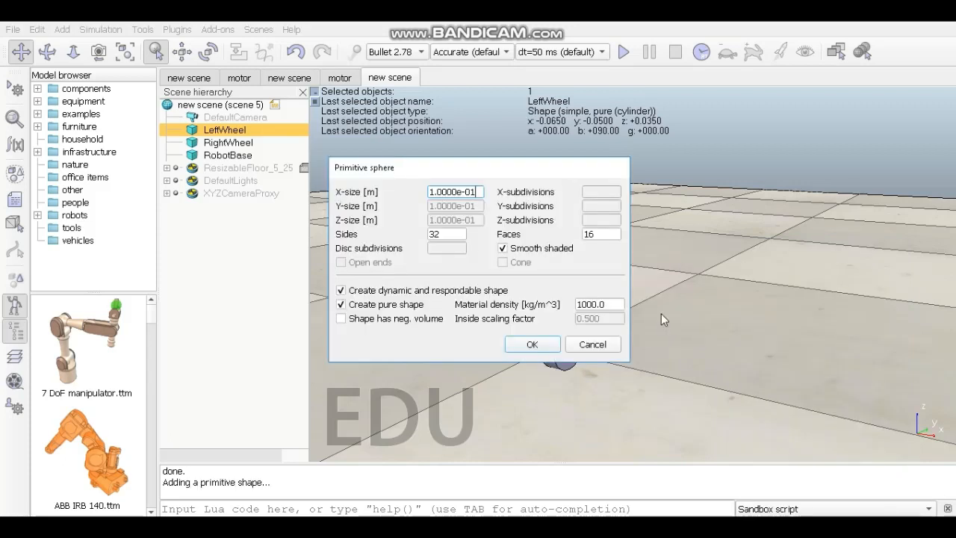
pyautogui.press('BackSpace')
pyautogui.press('BackSpace')
pyautogui.press('BackSpace')
pyautogui.press('BackSpace')
pyautogui.press('BackSpace')
pyautogui.press('BackSpace')
pyautogui.press('BackSpace')
pyautogui.press('BackSpace')
pyautogui.press('BackSpace')
pyautogui.press('BackSpace')
pyautogui.write('0.03')
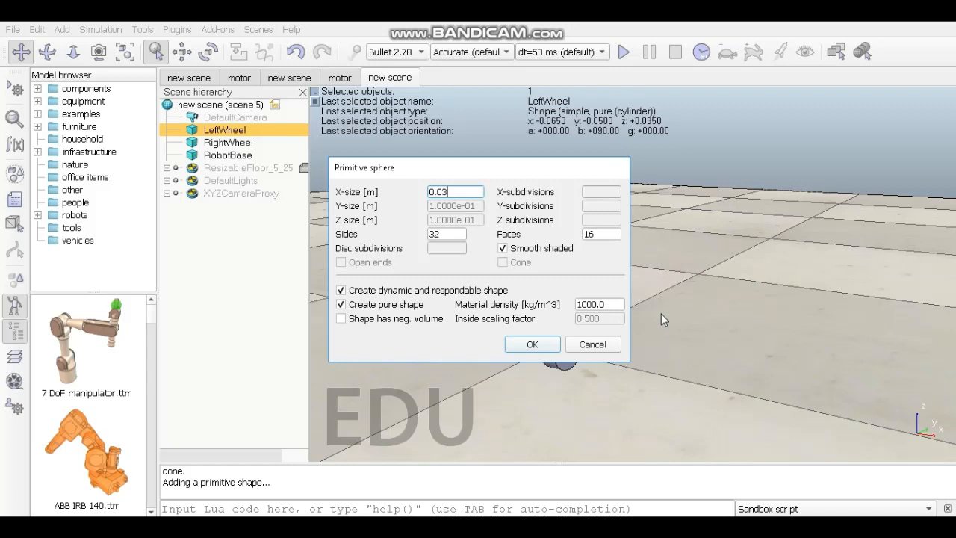
pyautogui.click(533, 345)
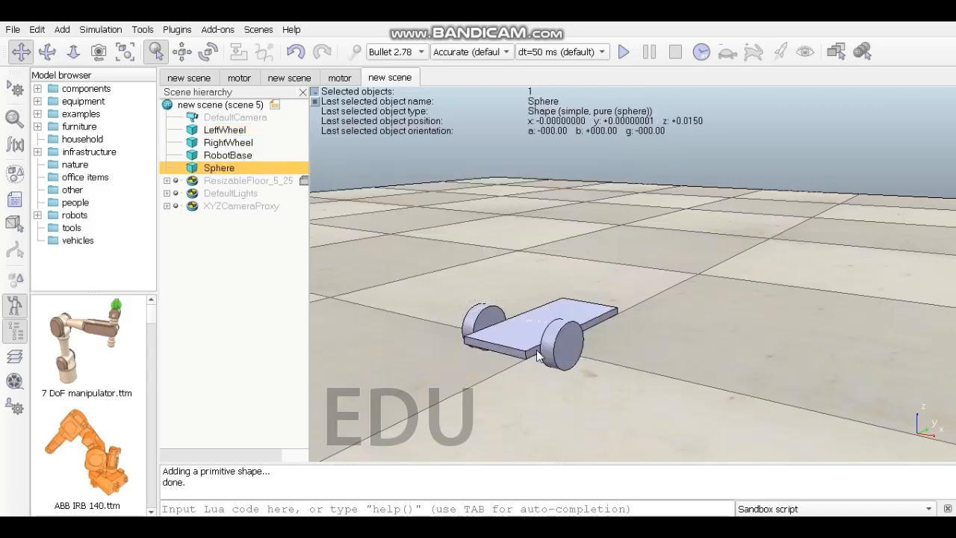
# Step: Rename the new sphere in the scene hierarchy as CastroJoint
pyautogui.doubleClick(232, 169)
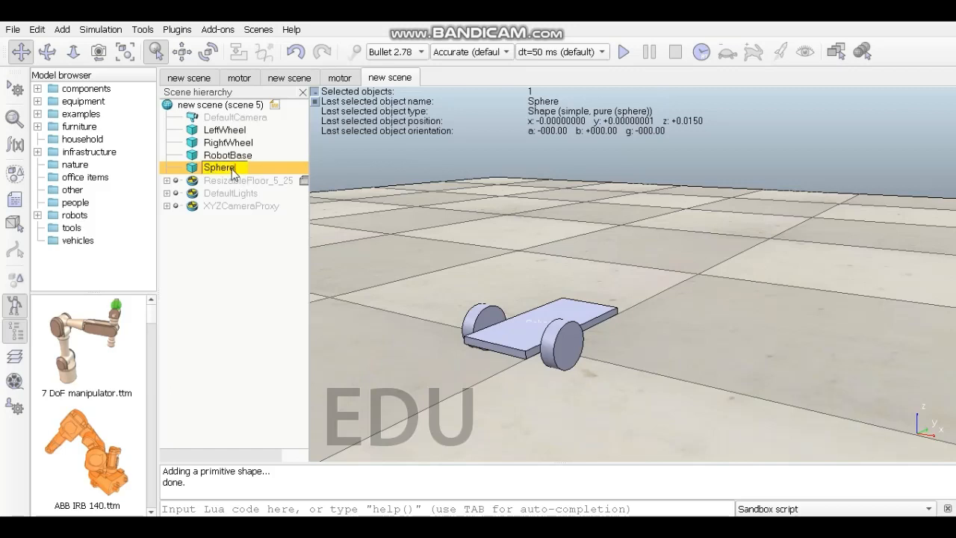
pyautogui.press('BackSpace')
pyautogui.press('BackSpace')
pyautogui.press('BackSpace')
pyautogui.press('BackSpace')
pyautogui.write('CastroJoint')
pyautogui.press('Return')
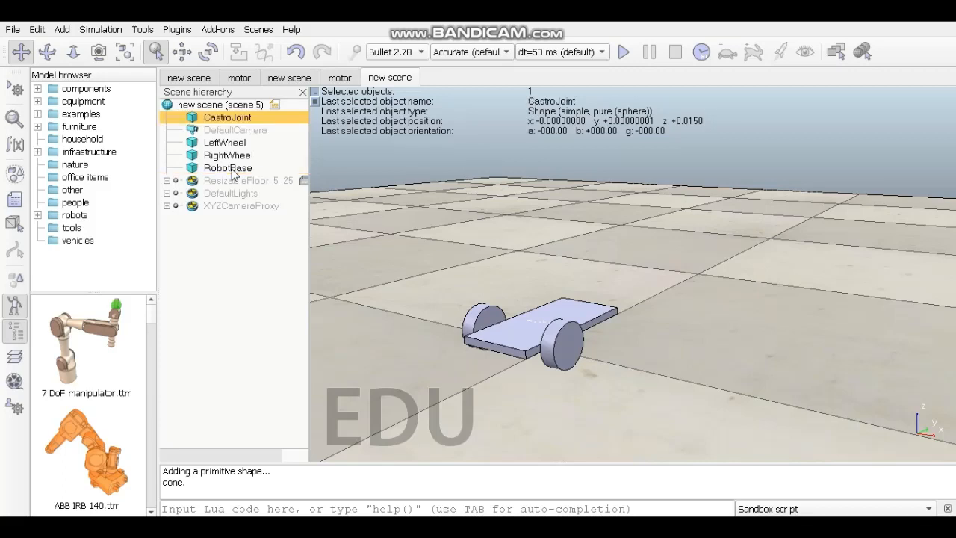
# Step: Make the CastroJoint sphere collidable, measurable, detectable and renderable
pyautogui.click(20, 127)
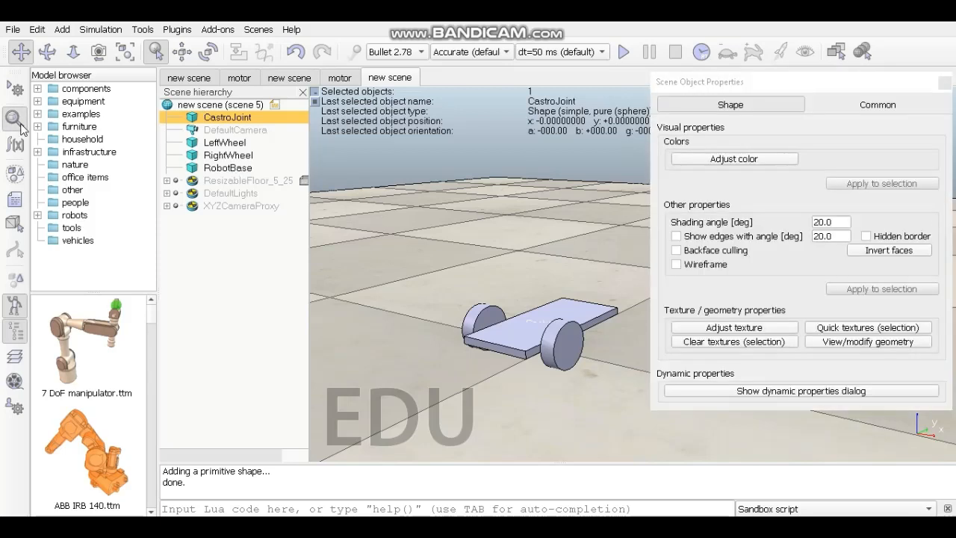
pyautogui.click(883, 109)
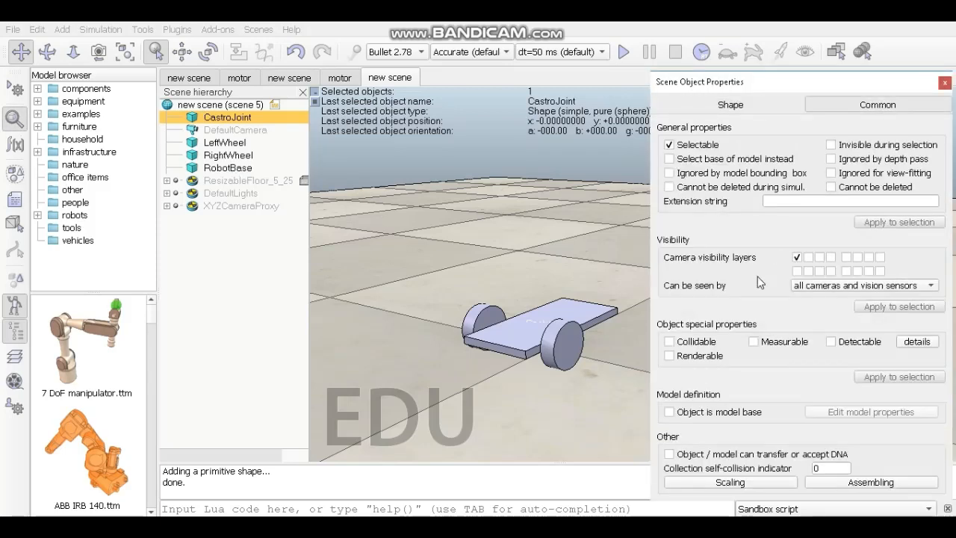
pyautogui.click(687, 342)
pyautogui.click(687, 356)
pyautogui.click(789, 345)
pyautogui.click(864, 344)
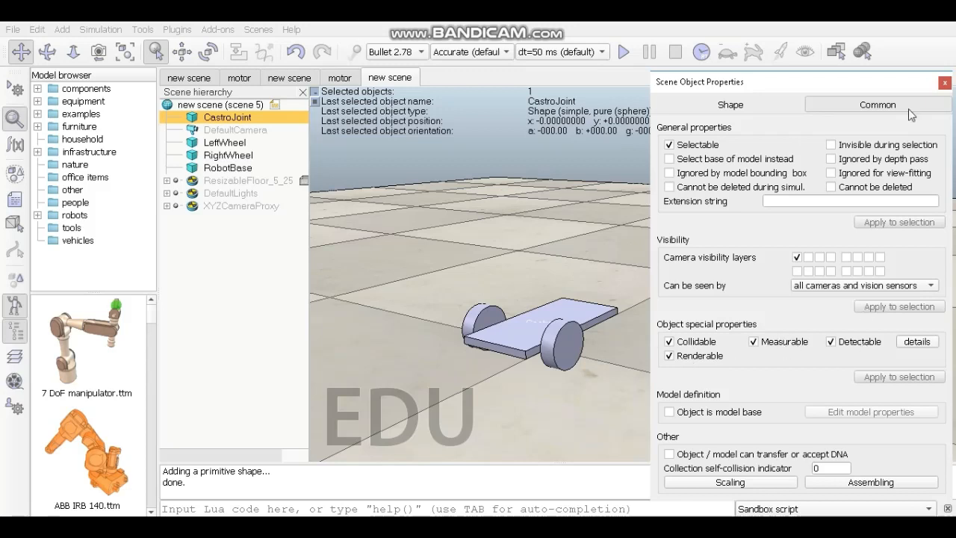
pyautogui.click(945, 82)
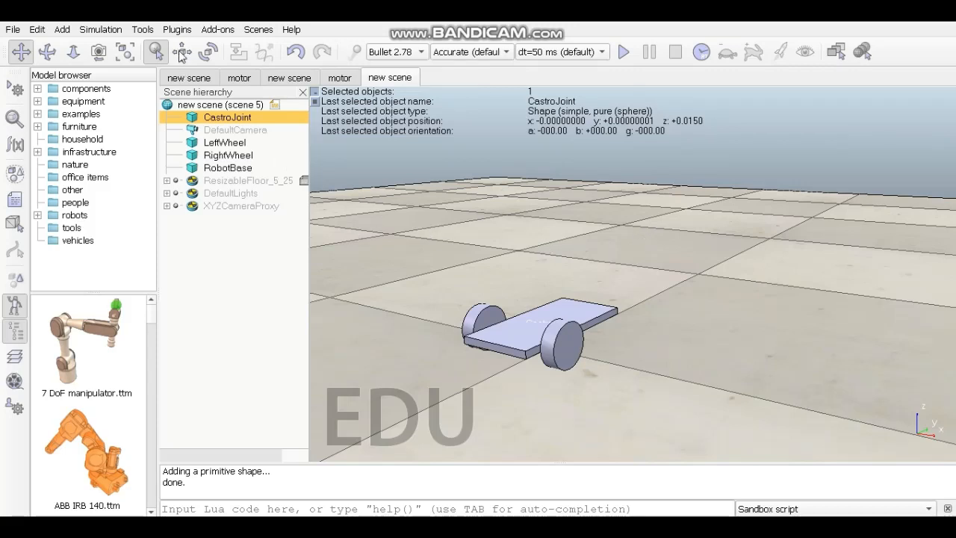
# Step: Set the CastroJoint sphere's world X-coordinate to 0 m
pyautogui.click(181, 53)
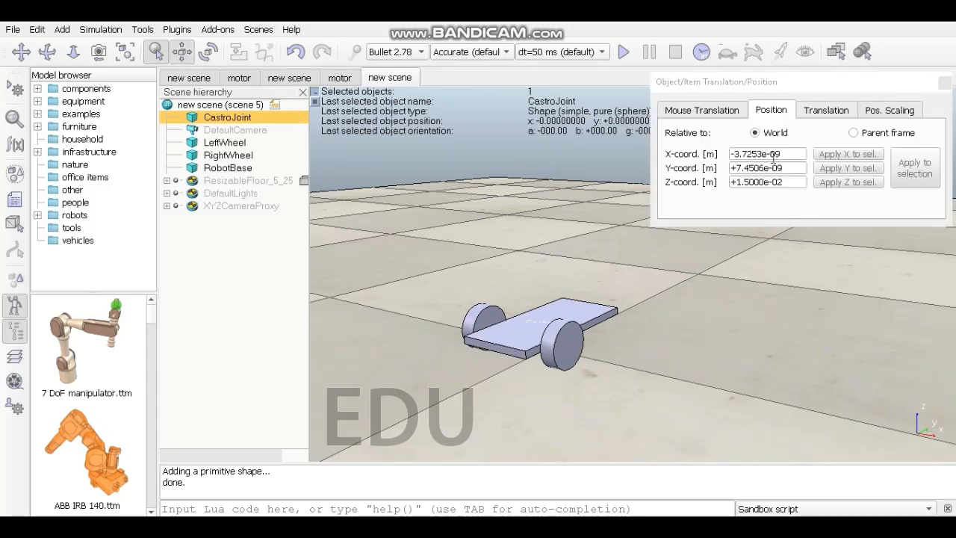
pyautogui.click(767, 152)
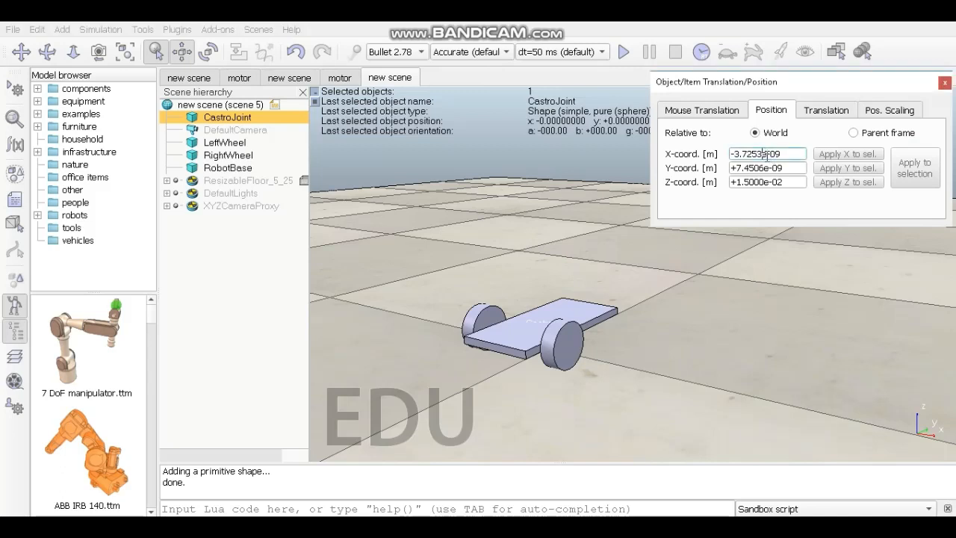
pyautogui.press('Left')
pyautogui.press('Left')
pyautogui.press('Left')
pyautogui.press('BackSpace')
pyautogui.write('0')
pyautogui.press('BackSpace')
pyautogui.press('BackSpace')
pyautogui.press('BackSpace')
pyautogui.press('BackSpace')
pyautogui.write('0')
pyautogui.press('Left')
pyautogui.press('Left')
pyautogui.write('000')
# Step: Move the CastroJoint sphere along the base by setting its world Y-coordinate to 1.0000e-01 m
pyautogui.click(763, 168)
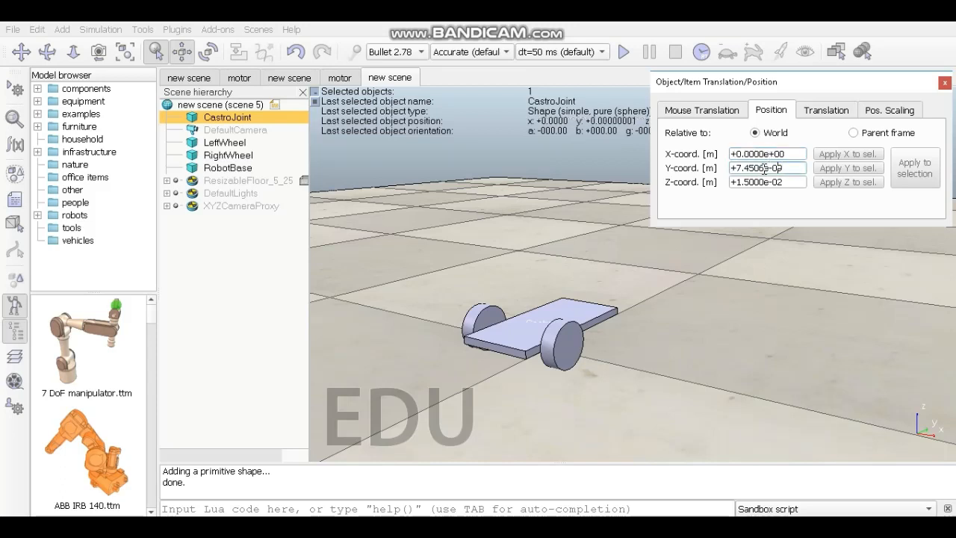
pyautogui.press('Home')
pyautogui.press('Right')
pyautogui.press('Delete')
pyautogui.press('Delete')
pyautogui.write('.')
pyautogui.write('1.')
pyautogui.press('Delete')
pyautogui.press('Delete')
pyautogui.press('Delete')
pyautogui.press('Delete')
pyautogui.write('0000')
pyautogui.press('BackSpace')
pyautogui.write('1')
pyautogui.click(765, 183)
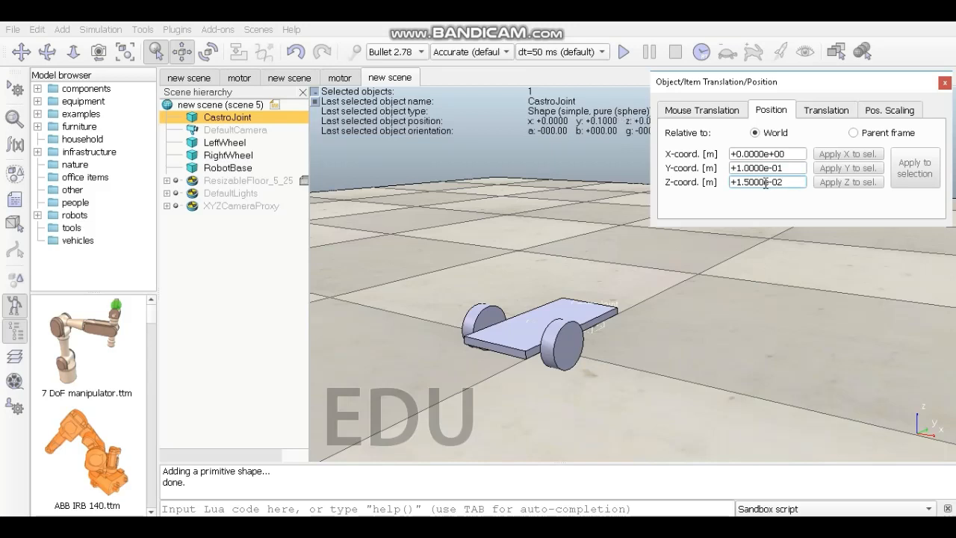
pyautogui.click(944, 84)
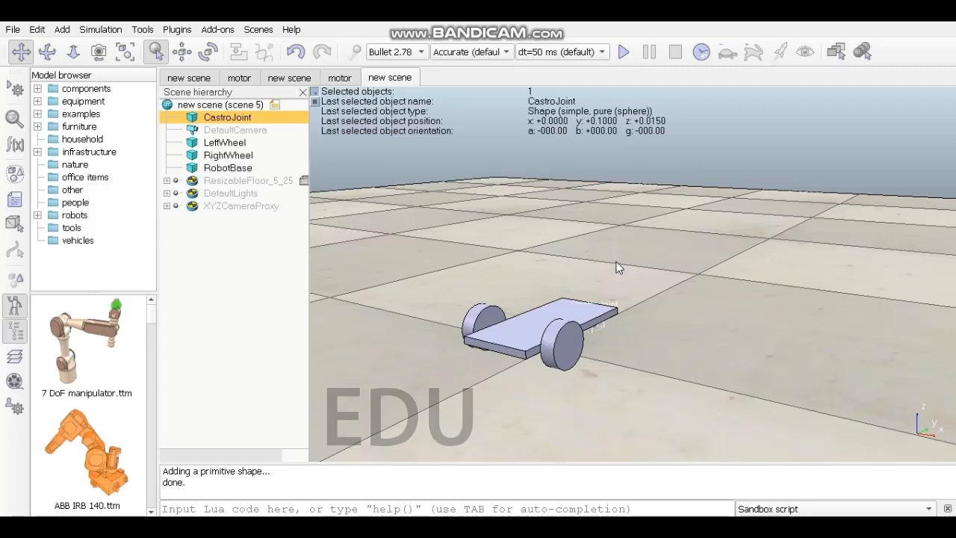
pyautogui.rightClick(612, 233)
pyautogui.moveTo(642, 291)
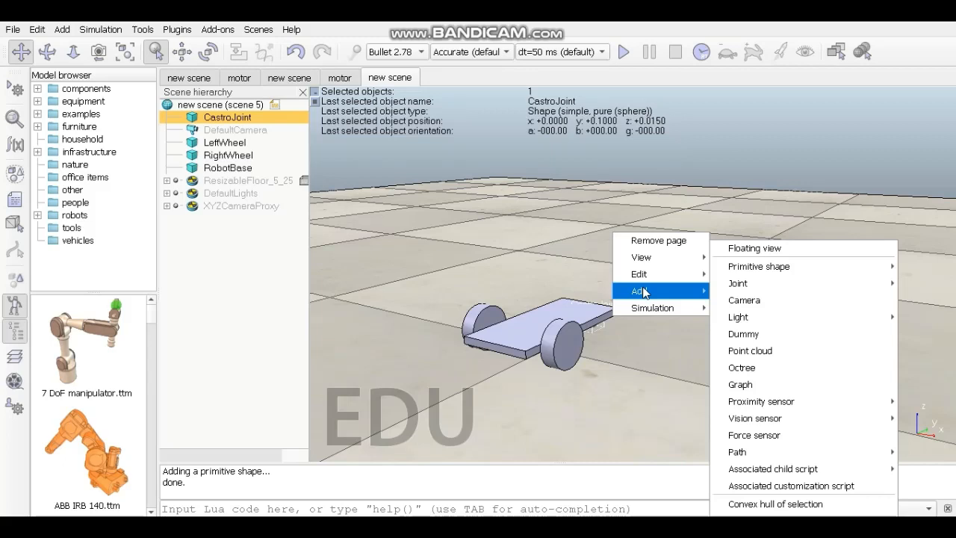
pyautogui.moveTo(755, 291)
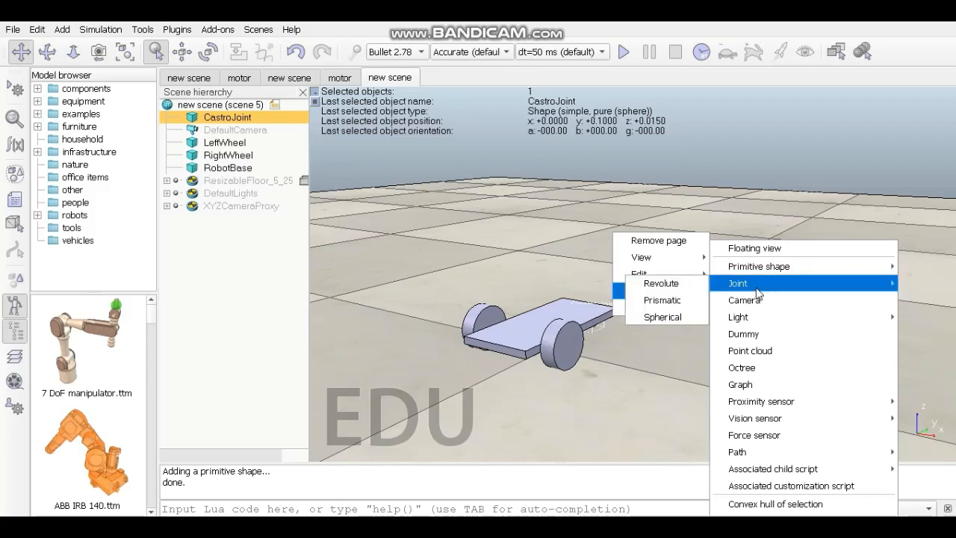
pyautogui.click(872, 15)
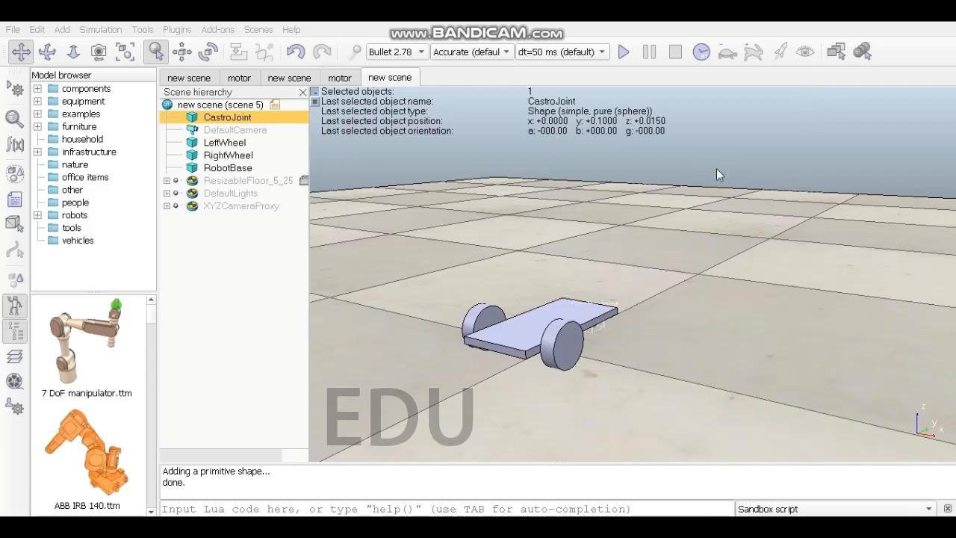
# Step: Add a revolute joint to the scene
pyautogui.rightClick(694, 233)
pyautogui.moveTo(718, 308)
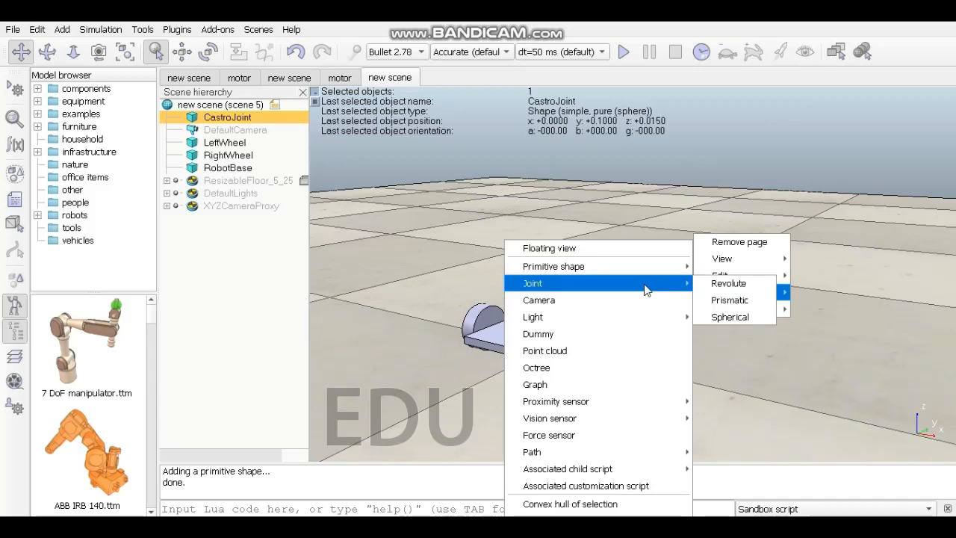
pyautogui.click(749, 282)
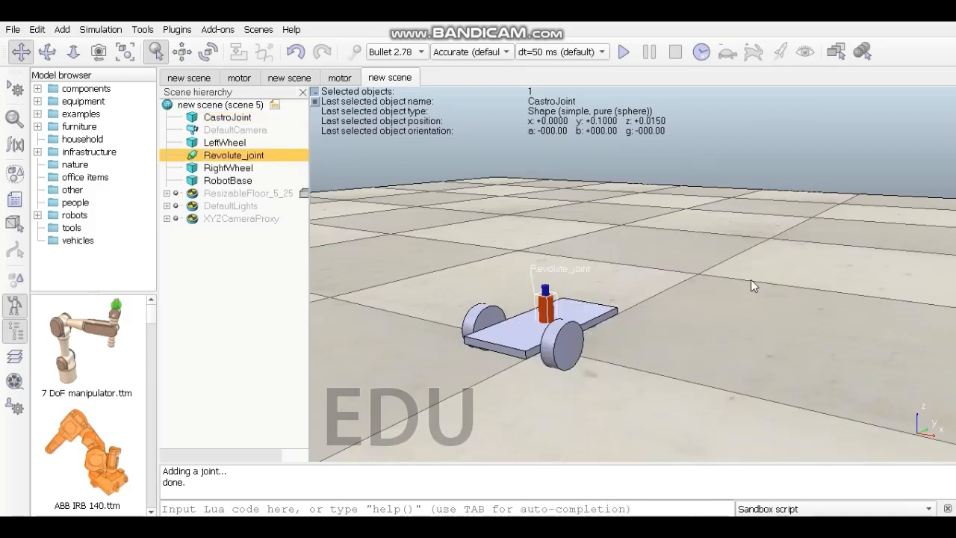
# Step: Rename the new revolute joint in the scene hierarchy as LeftMotor
pyautogui.doubleClick(259, 159)
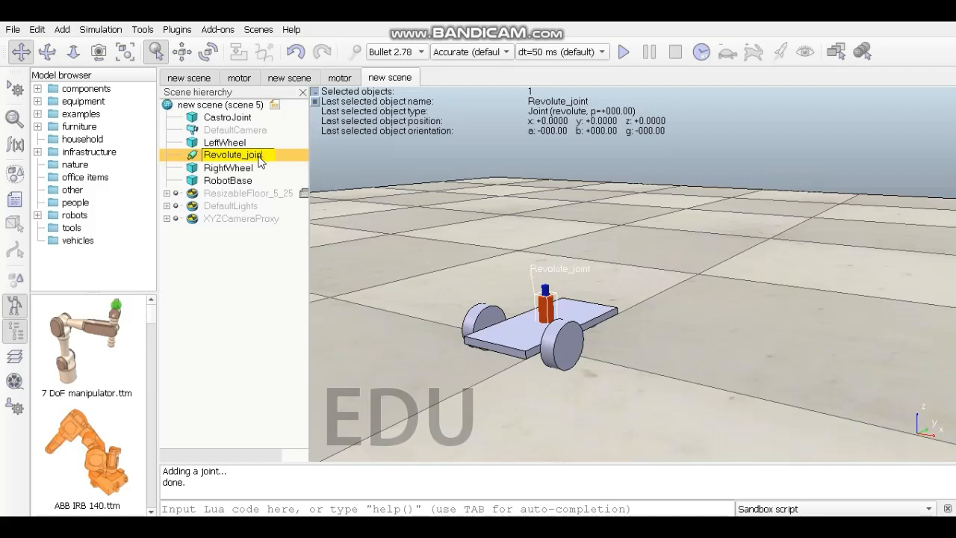
pyautogui.press('BackSpace')
pyautogui.press('BackSpace')
pyautogui.press('BackSpace')
pyautogui.press('BackSpace')
pyautogui.press('BackSpace')
pyautogui.press('BackSpace')
pyautogui.press('BackSpace')
pyautogui.press('BackSpace')
pyautogui.press('BackSpace')
pyautogui.press('BackSpace')
pyautogui.press('BackSpace')
pyautogui.press('BackSpace')
pyautogui.press('BackSpace')
pyautogui.press('BackSpace')
pyautogui.write('LeftMotor')
pyautogui.press('Return')
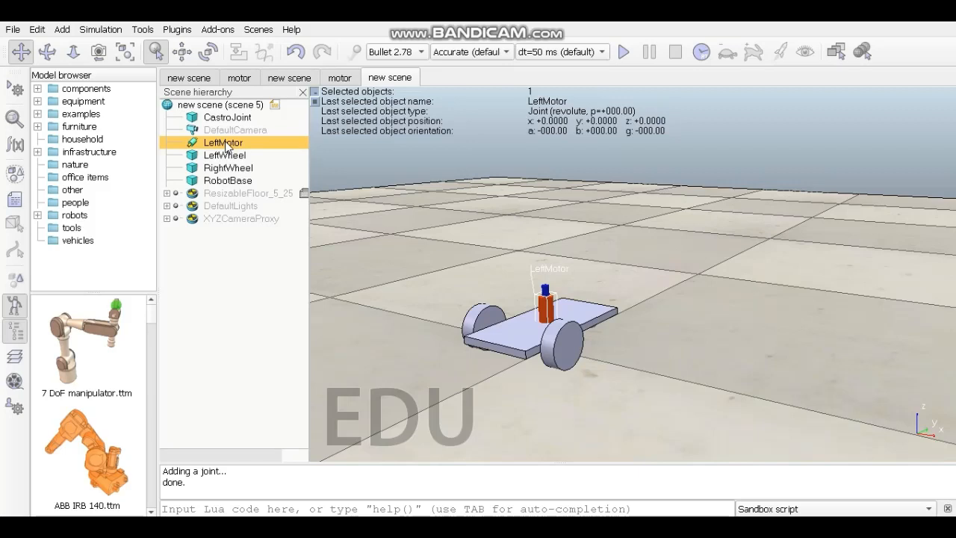
# Step: Set the visual length of the LeftMotor joint to 0.06 m
pyautogui.click(11, 129)
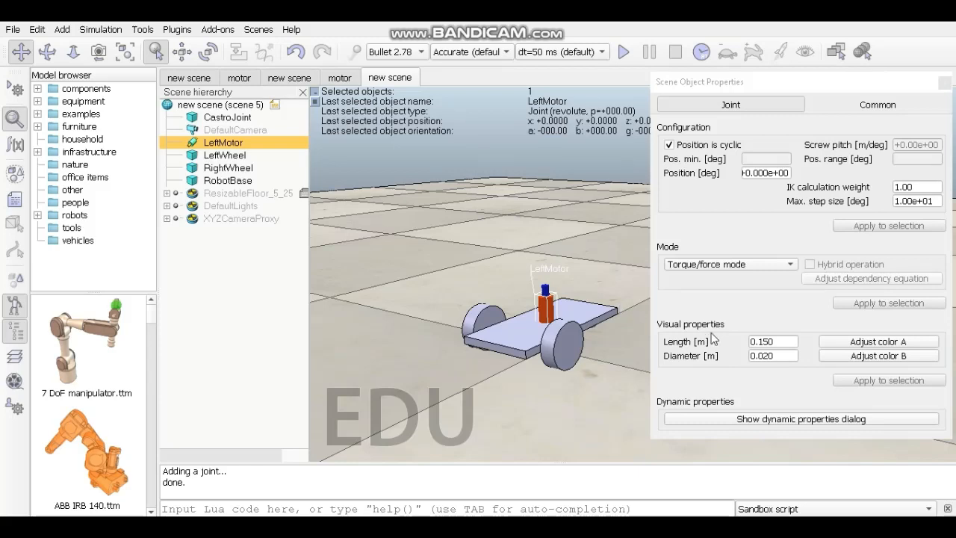
pyautogui.click(769, 342)
pyautogui.press('BackSpace')
pyautogui.press('BackSpace')
pyautogui.press('BackSpace')
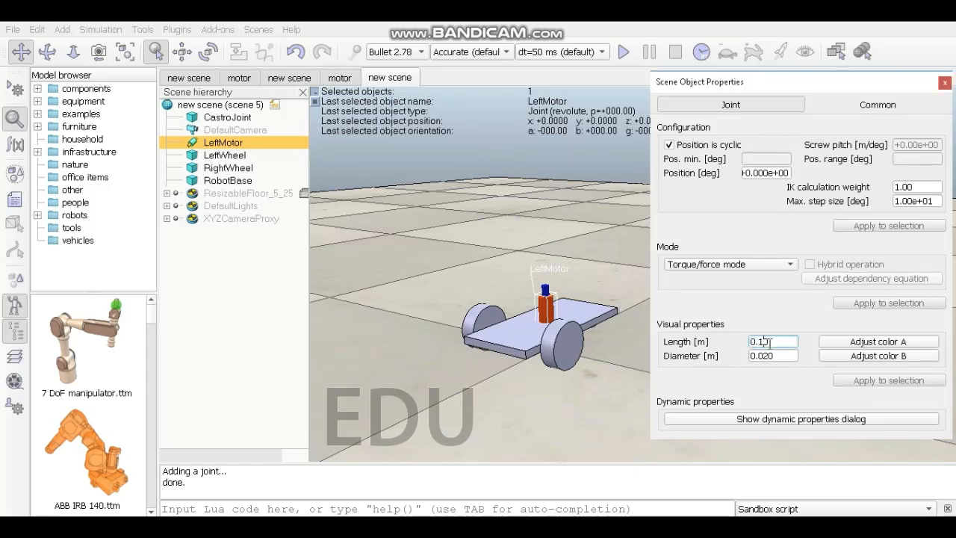
pyautogui.write('06')
pyautogui.click(775, 359)
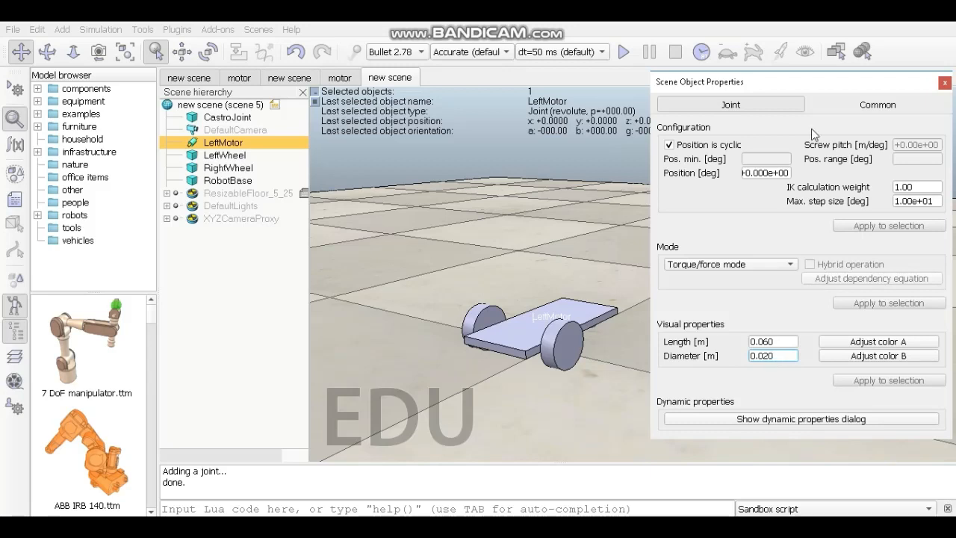
pyautogui.hotkey('ctrl', 'z')
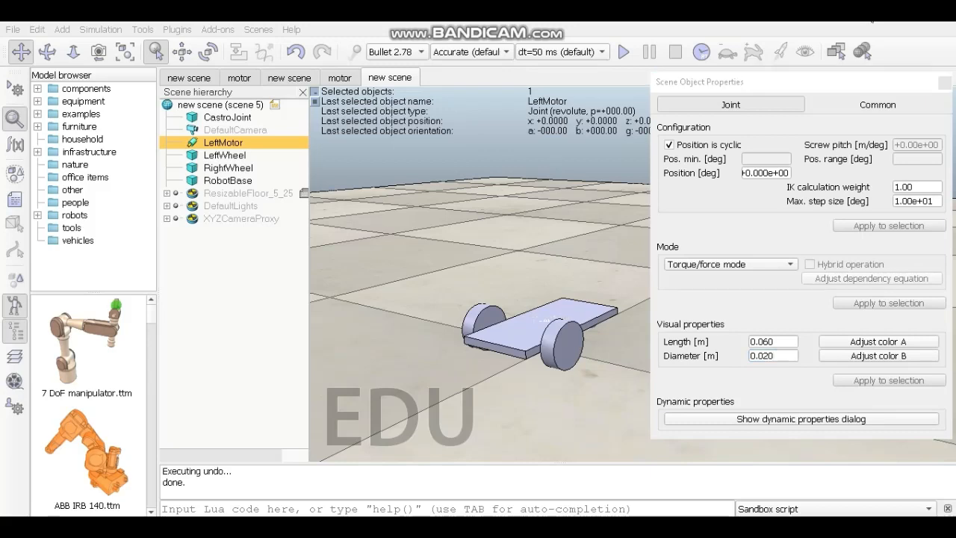
# Step: Enable the motor in LeftMotor's dynamic properties and lock it when the target velocity is zero
pyautogui.click(838, 419)
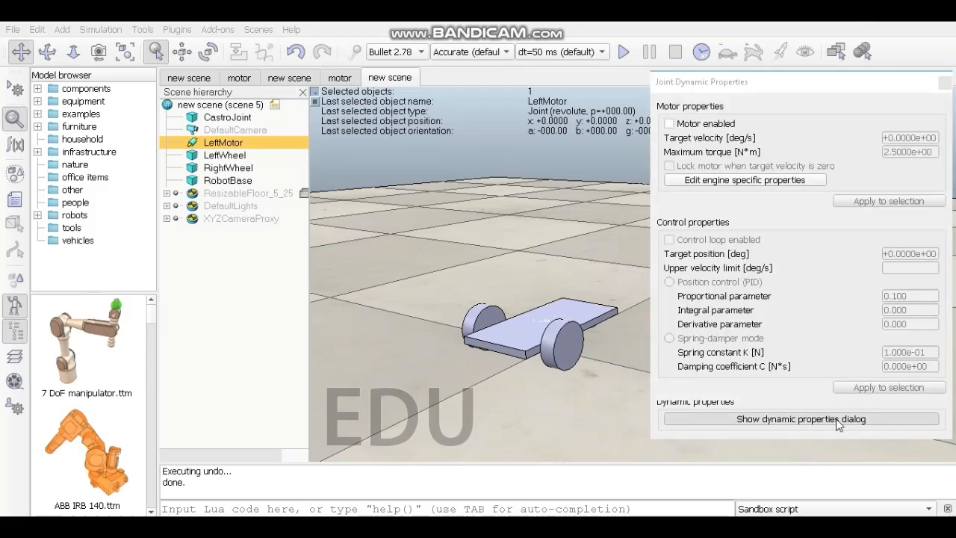
pyautogui.click(717, 126)
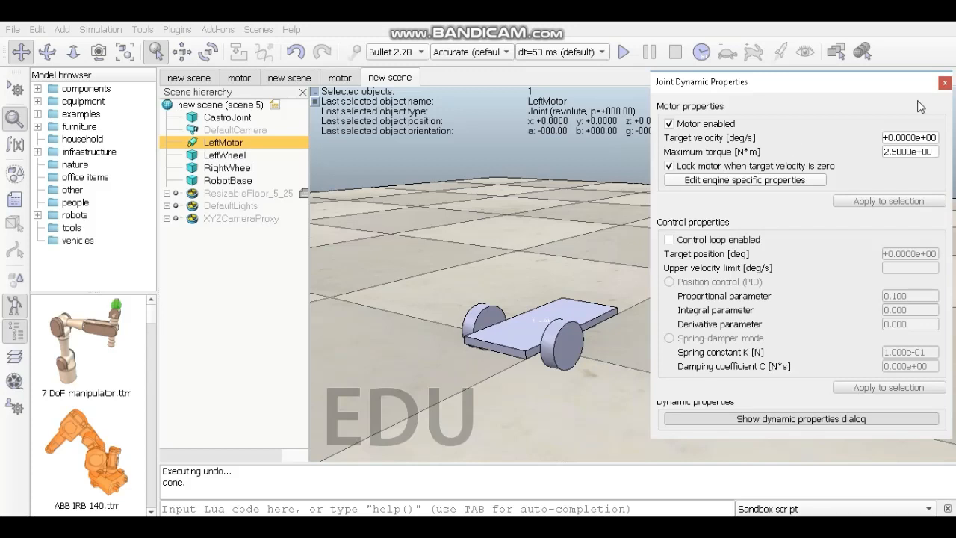
pyautogui.click(944, 82)
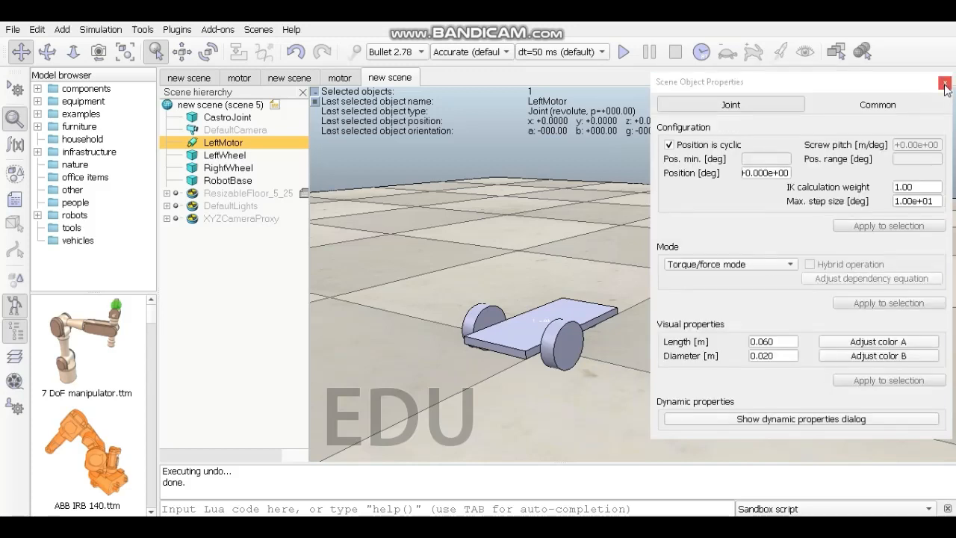
pyautogui.click(944, 84)
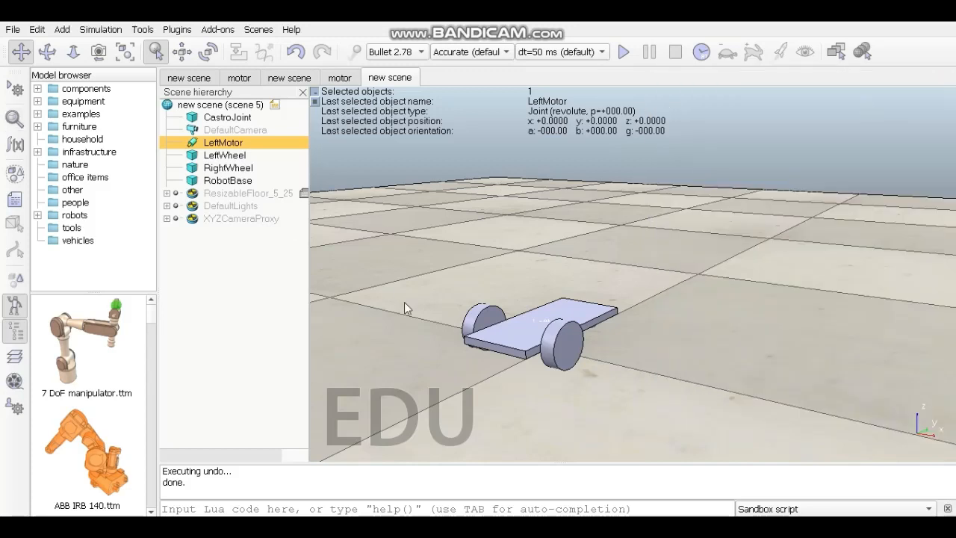
# Step: Move LeftMotor onto LeftWheel by applying the wheel's world position to both objects
pyautogui.keyDown('ctrl'); pyautogui.click(224, 155); pyautogui.keyUp('ctrl')
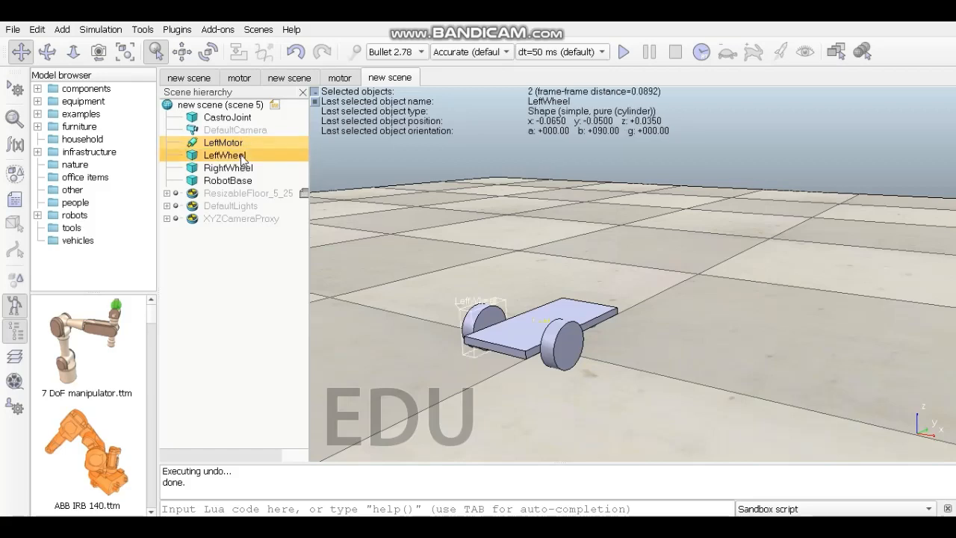
pyautogui.click(184, 61)
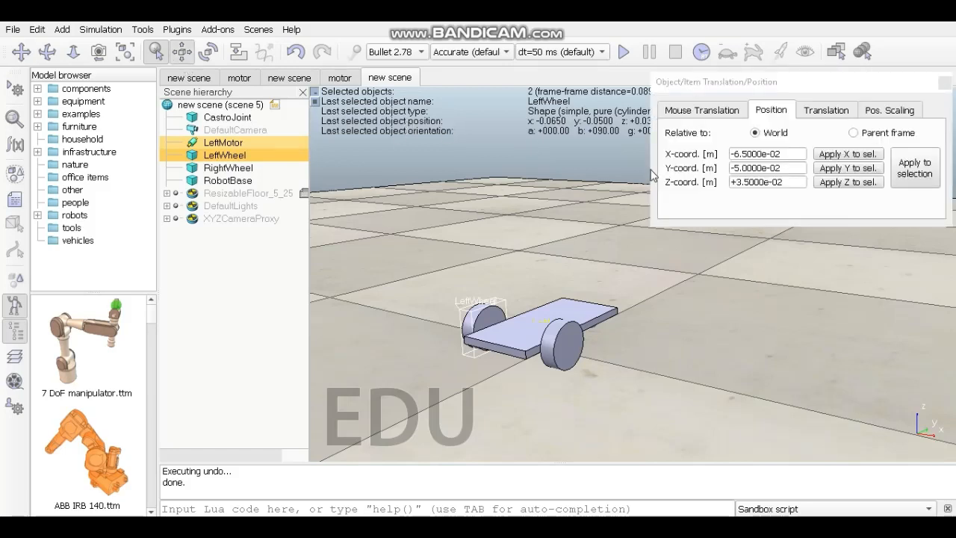
pyautogui.click(923, 172)
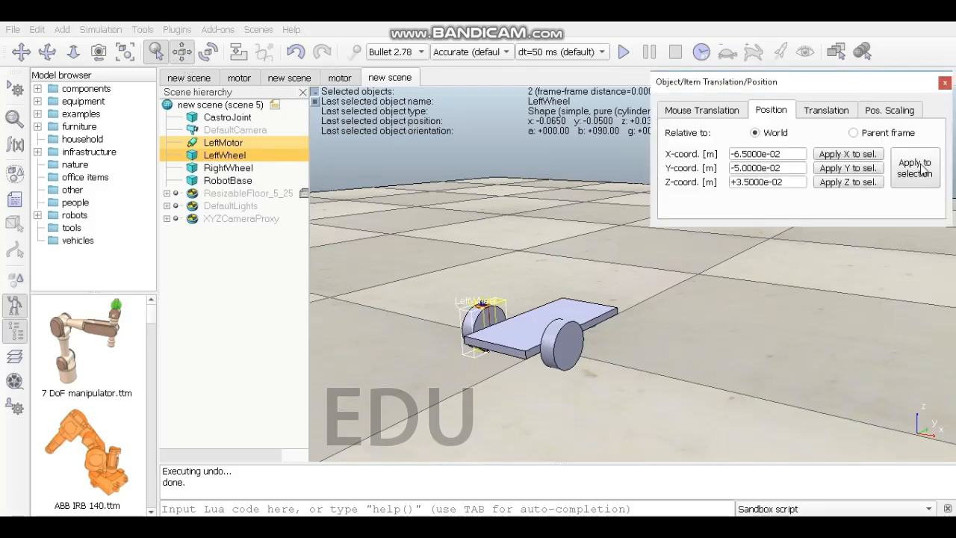
pyautogui.click(945, 82)
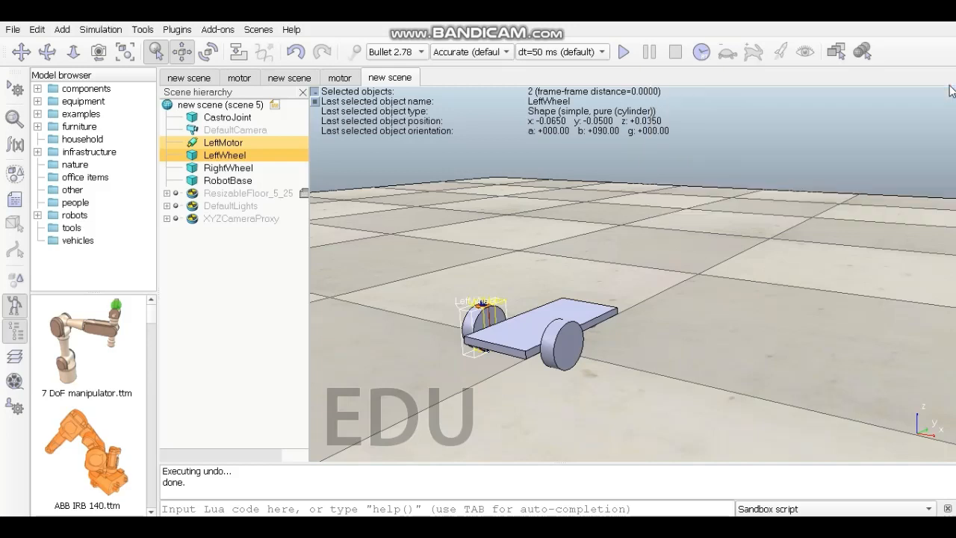
# Step: Copy the LeftMotor joint and paste a duplicate into the scene
pyautogui.click(282, 144)
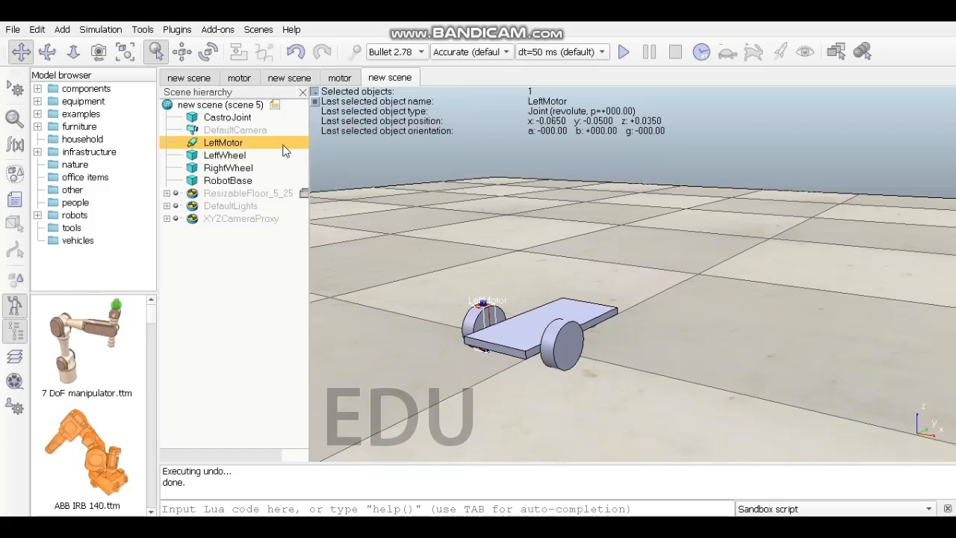
pyautogui.rightClick(284, 150)
pyautogui.moveTo(329, 220)
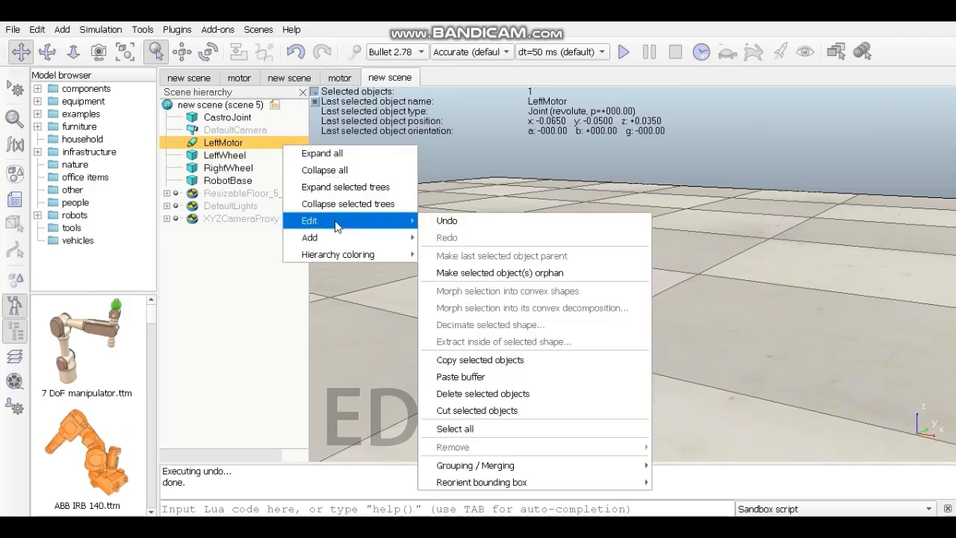
pyautogui.click(489, 362)
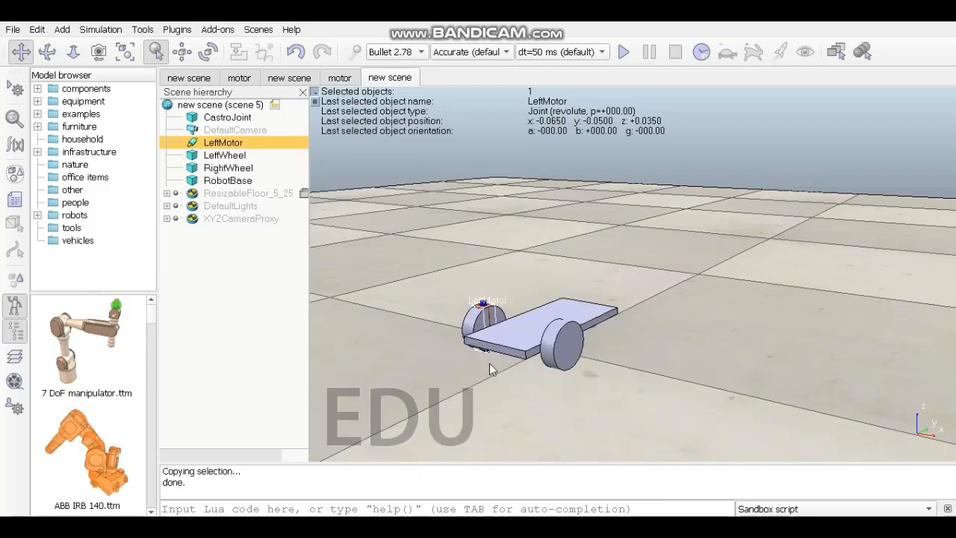
pyautogui.rightClick(238, 108)
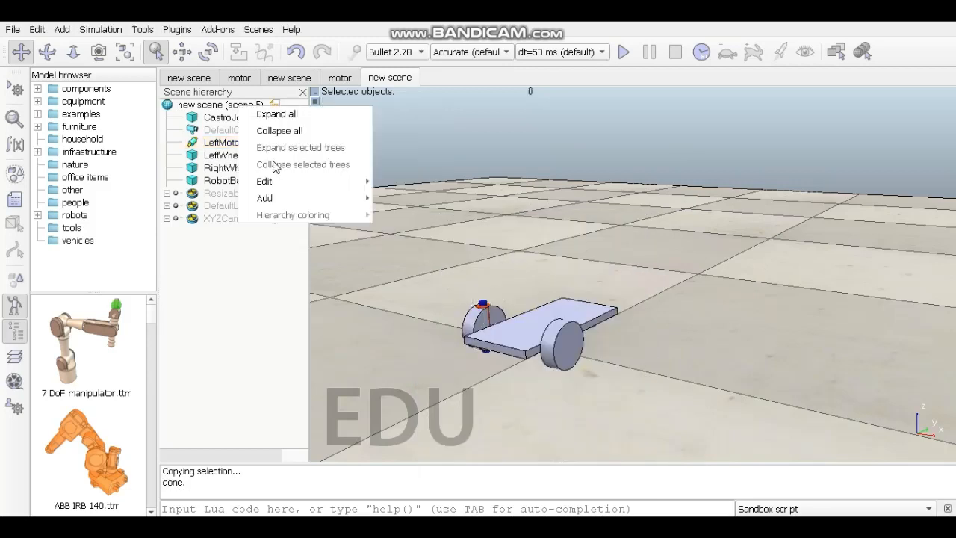
pyautogui.moveTo(292, 181)
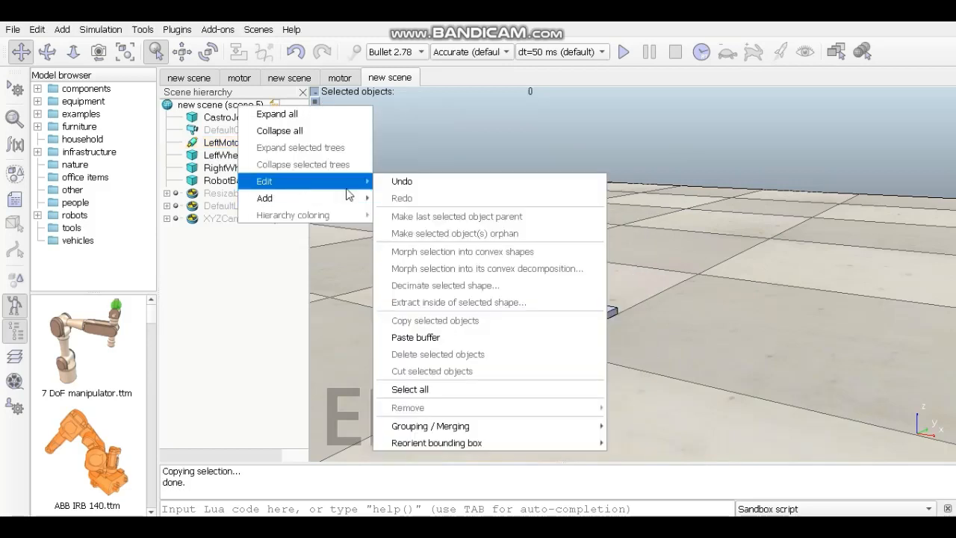
pyautogui.click(422, 337)
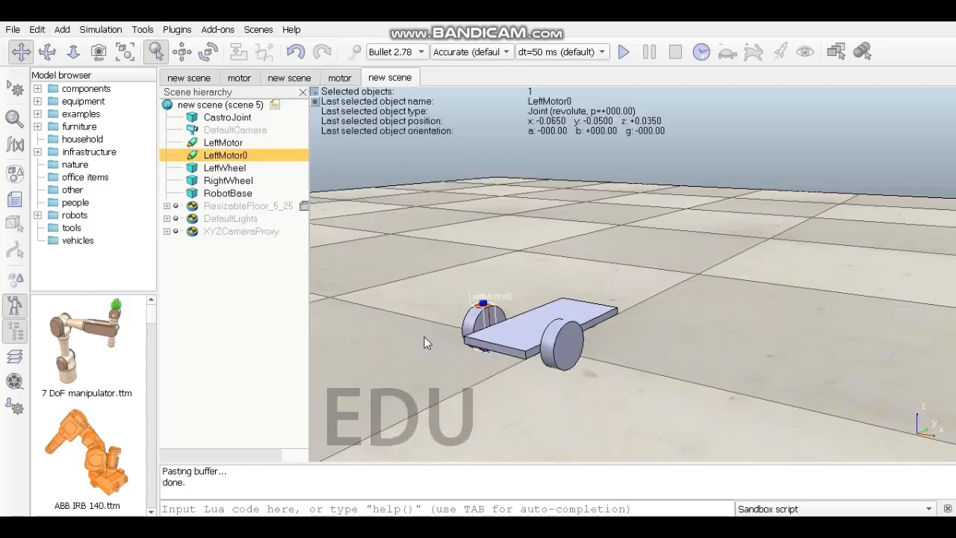
# Step: Rename the duplicated joint as RightMotor
pyautogui.doubleClick(244, 155)
pyautogui.press('BackSpace')
pyautogui.press('BackSpace')
pyautogui.press('BackSpace')
pyautogui.press('BackSpace')
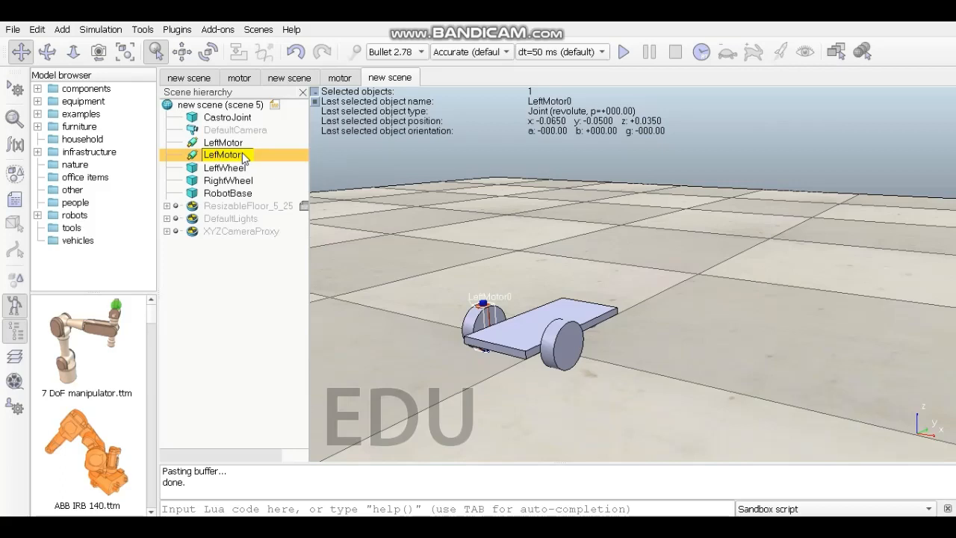
pyautogui.write('Right')
pyautogui.press('Return')
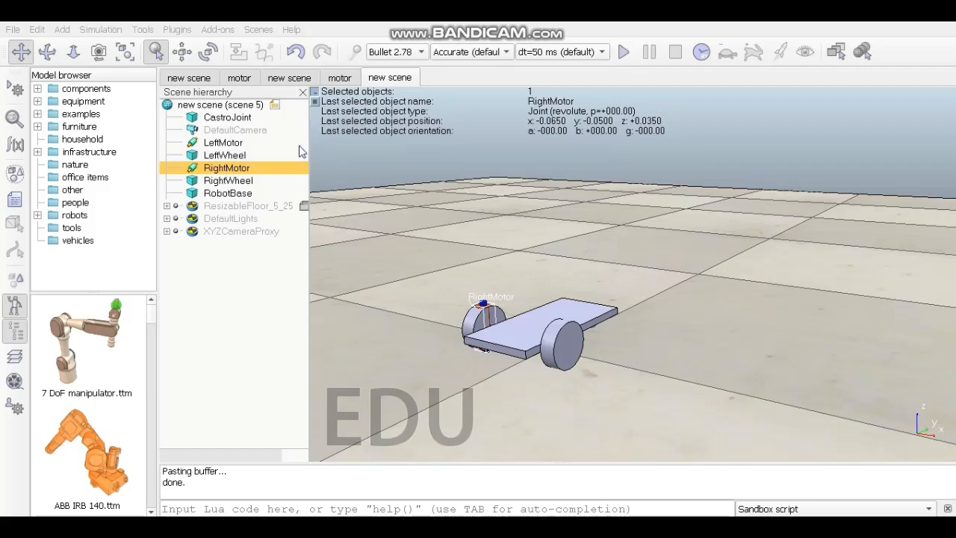
# Step: Rotate LeftMotor by setting its world Beta orientation to 90 degrees
pyautogui.click(269, 142)
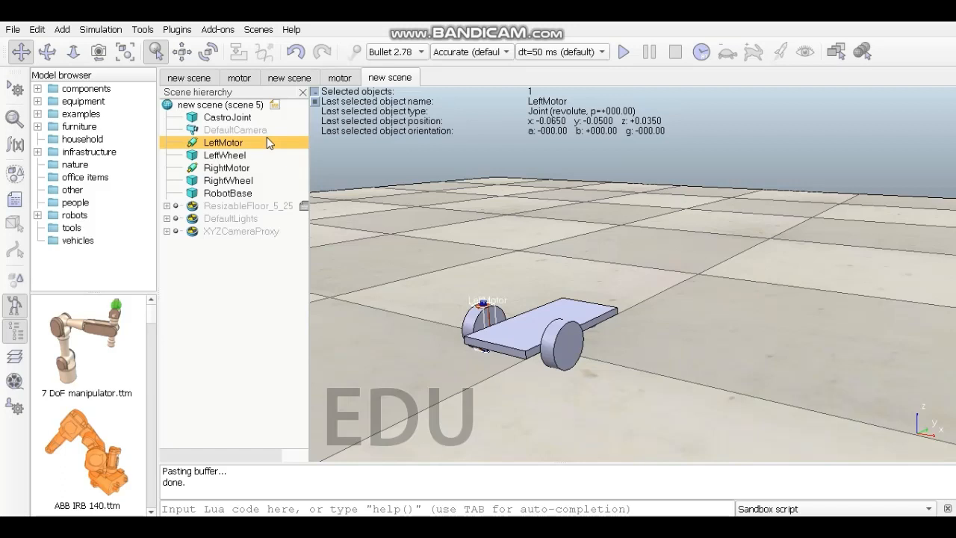
pyautogui.click(208, 52)
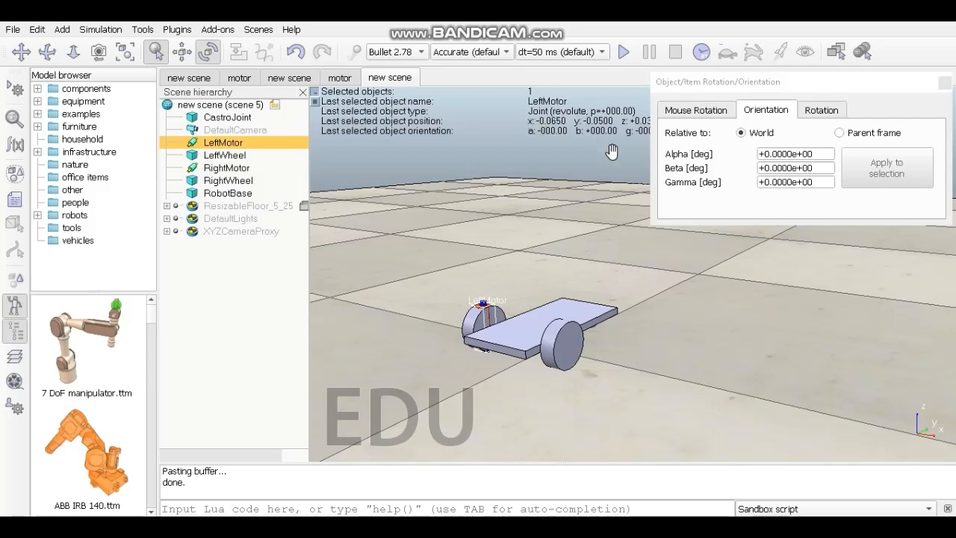
pyautogui.click(769, 169)
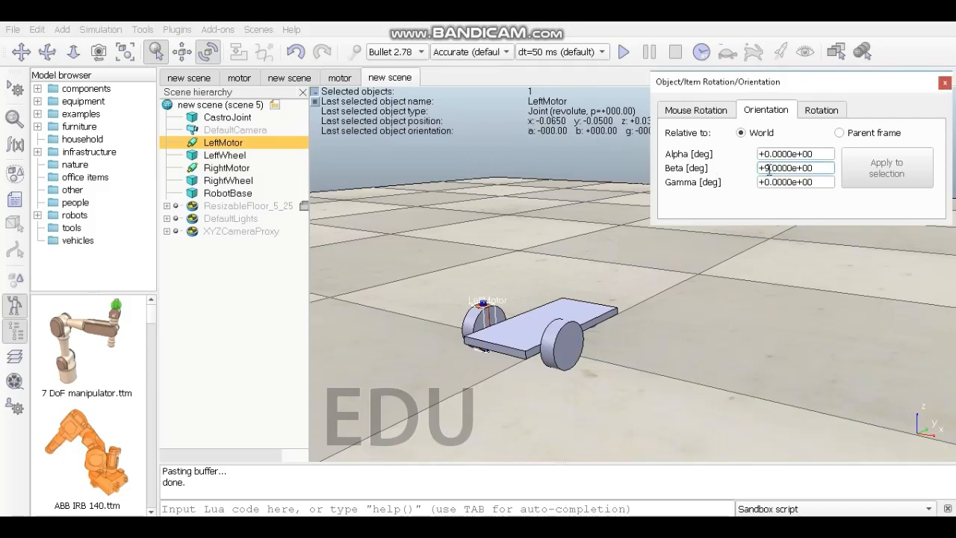
pyautogui.click(827, 169)
pyautogui.press('BackSpace')
pyautogui.write('1')
pyautogui.click(828, 183)
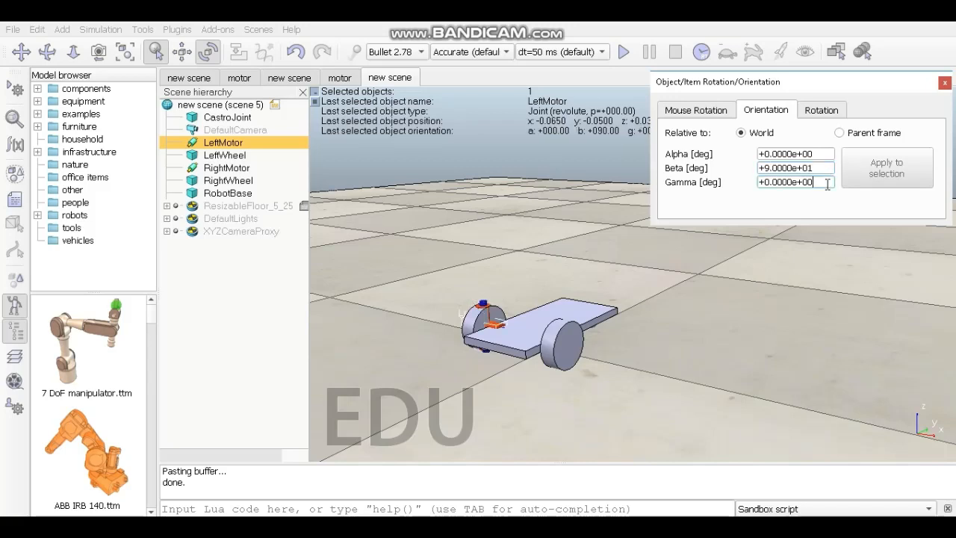
pyautogui.click(944, 83)
# Step: Rotate RightMotor by setting its world Beta orientation to 90 degrees
pyautogui.click(247, 167)
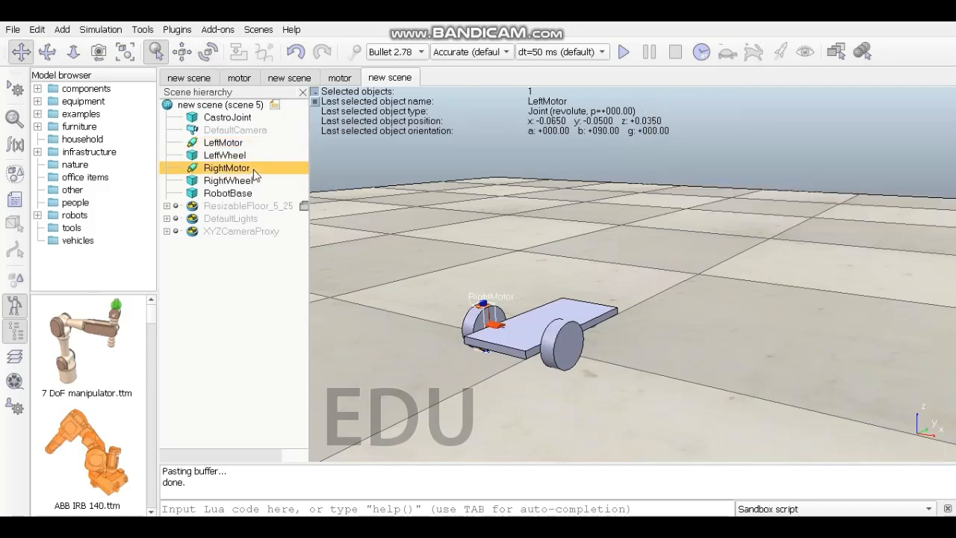
pyautogui.click(206, 59)
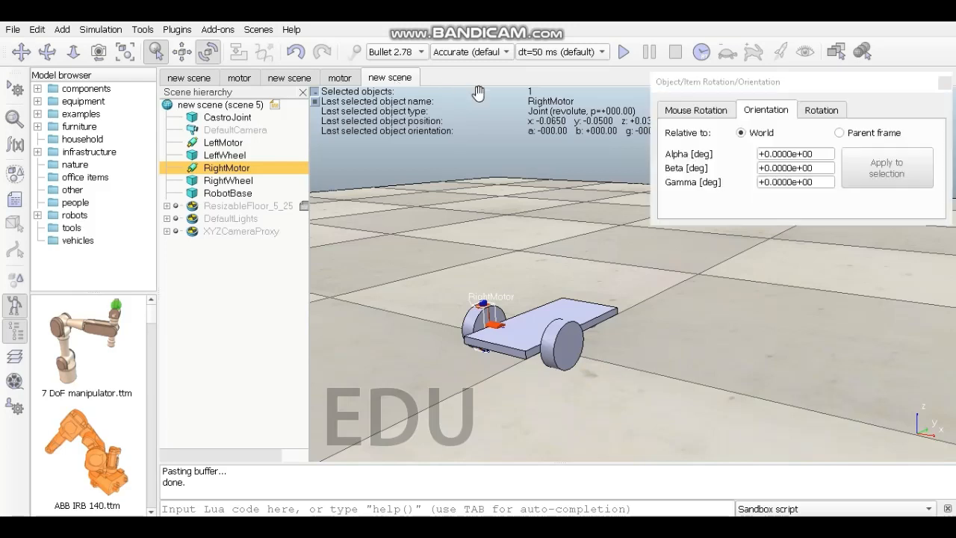
pyautogui.click(769, 172)
pyautogui.press('BackSpace')
pyautogui.write('9')
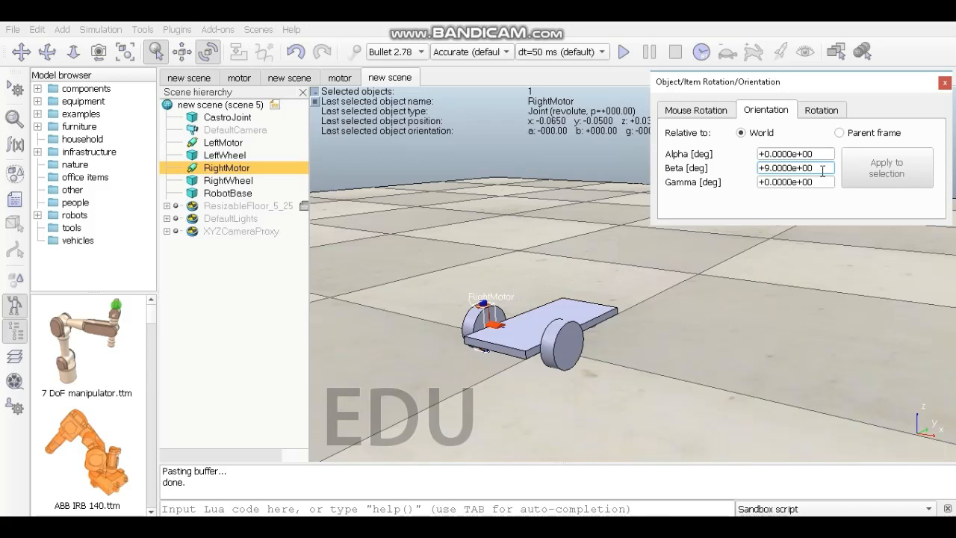
pyautogui.press('BackSpace')
pyautogui.write('1')
pyautogui.click(822, 182)
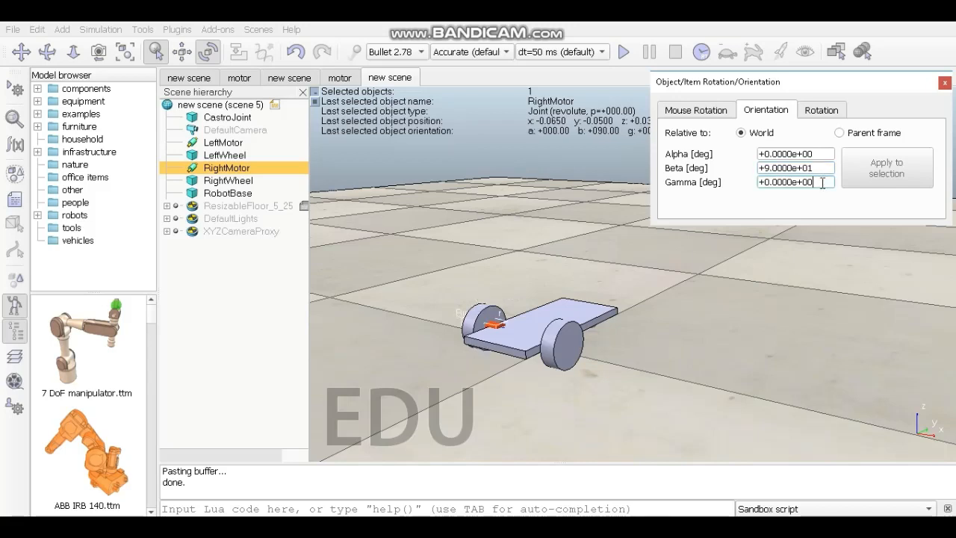
pyautogui.click(945, 85)
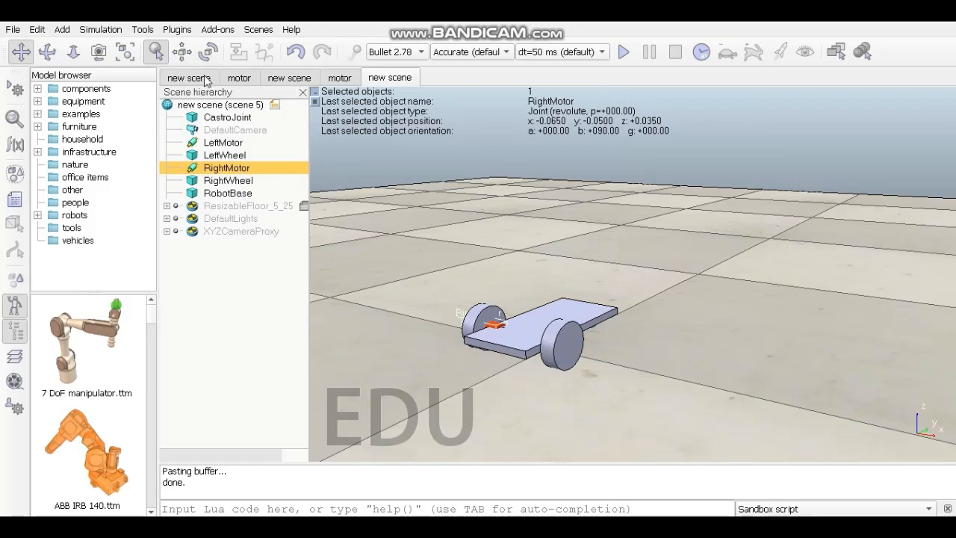
# Step: Move RightMotor onto the right wheel by setting its world X coordinate to +0.065 m
pyautogui.click(181, 52)
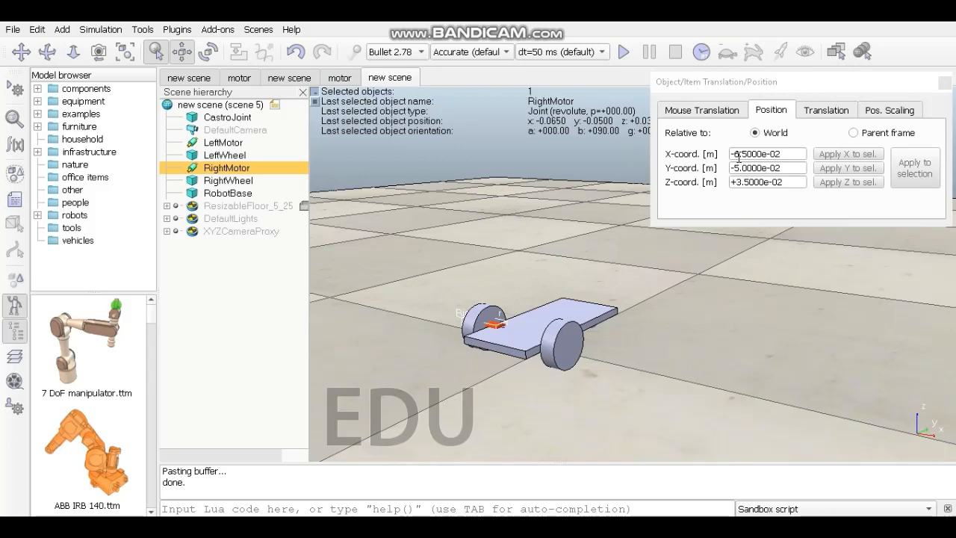
pyautogui.click(737, 155)
pyautogui.press('BackSpace')
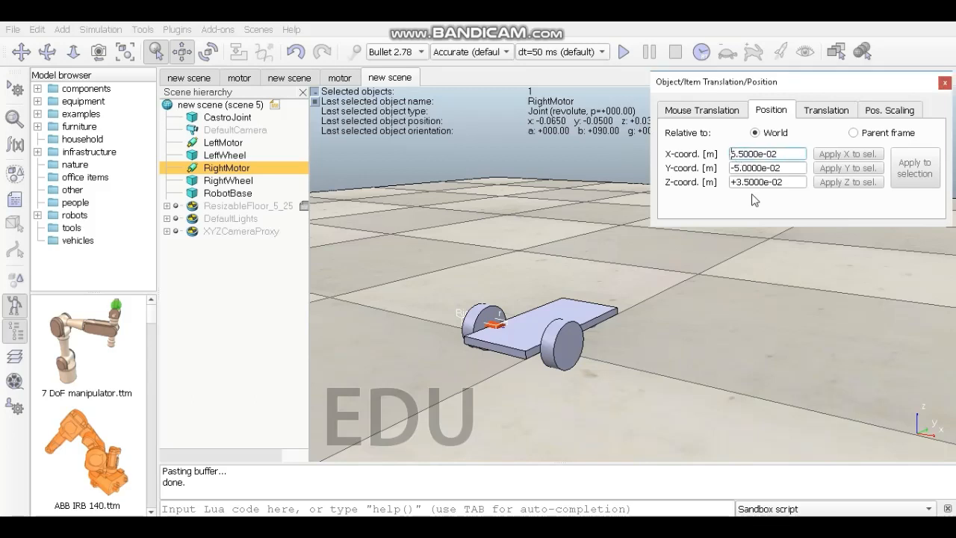
pyautogui.write('+')
pyautogui.click(784, 169)
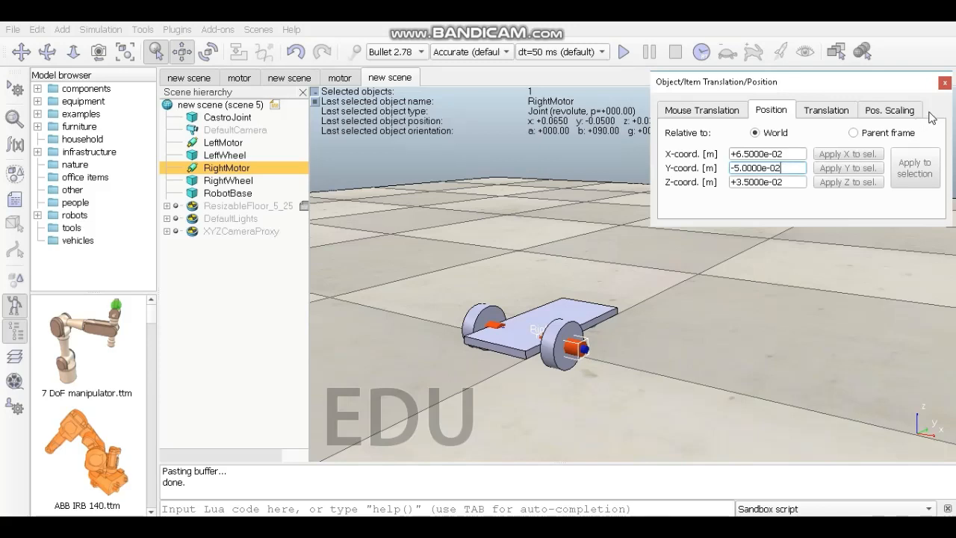
pyautogui.click(945, 84)
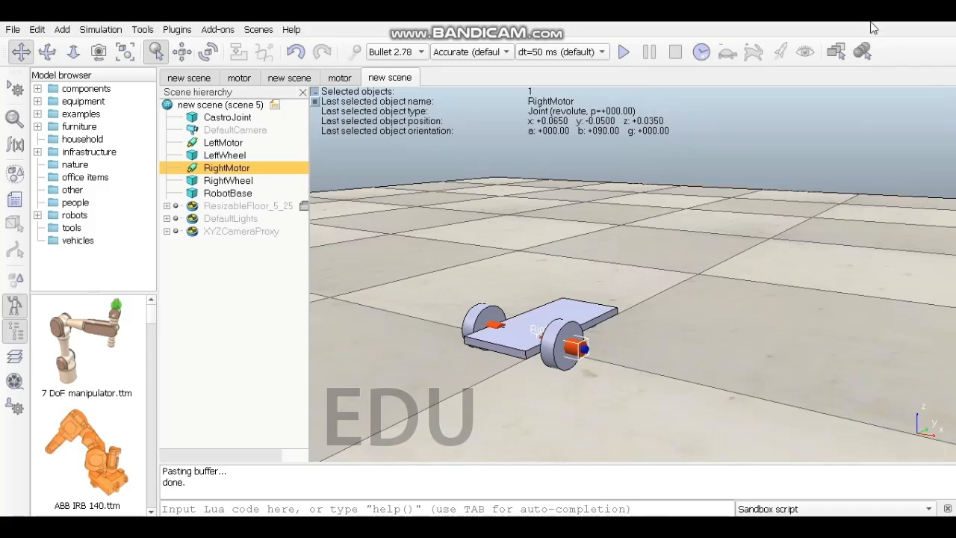
# Step: Add a force sensor to the scene and rename it as CastroSensor
pyautogui.click(680, 233)
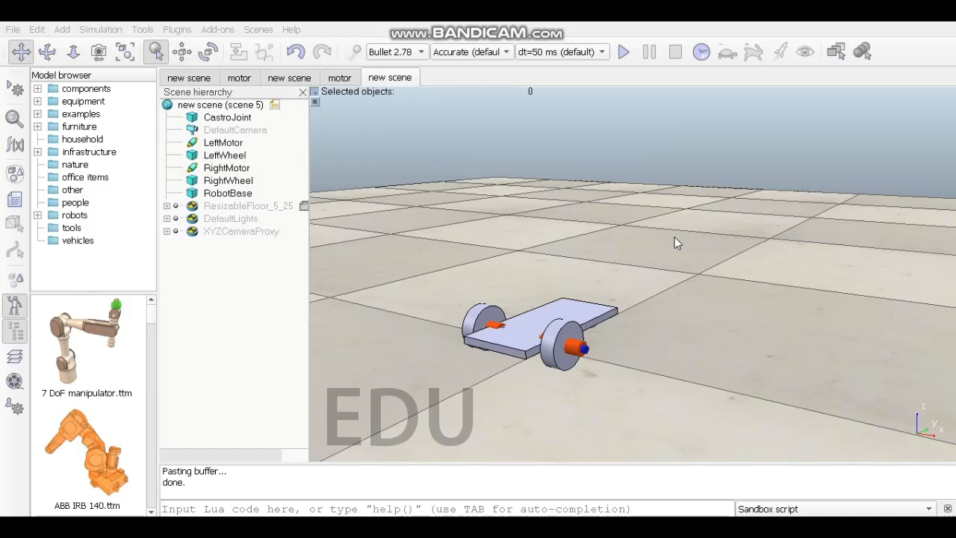
pyautogui.rightClick(641, 254)
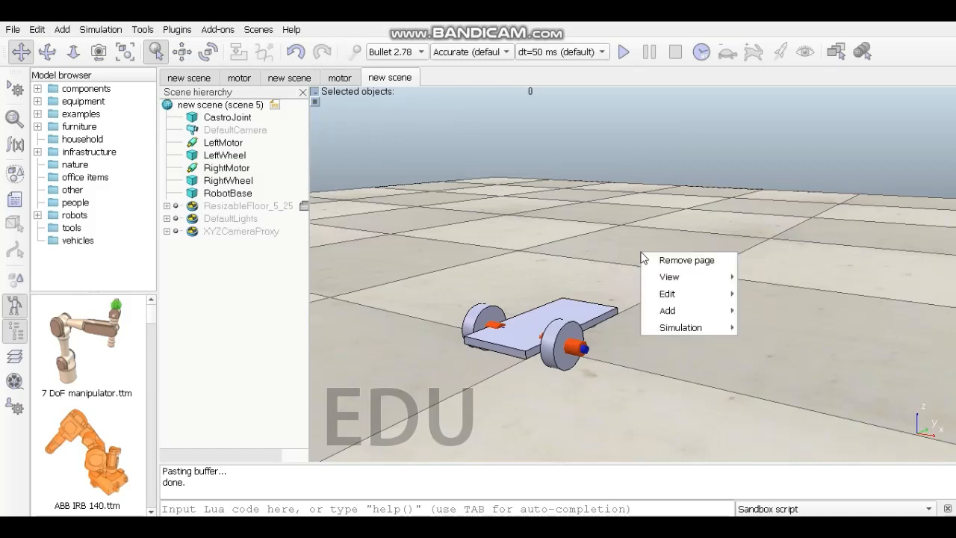
pyautogui.moveTo(678, 312)
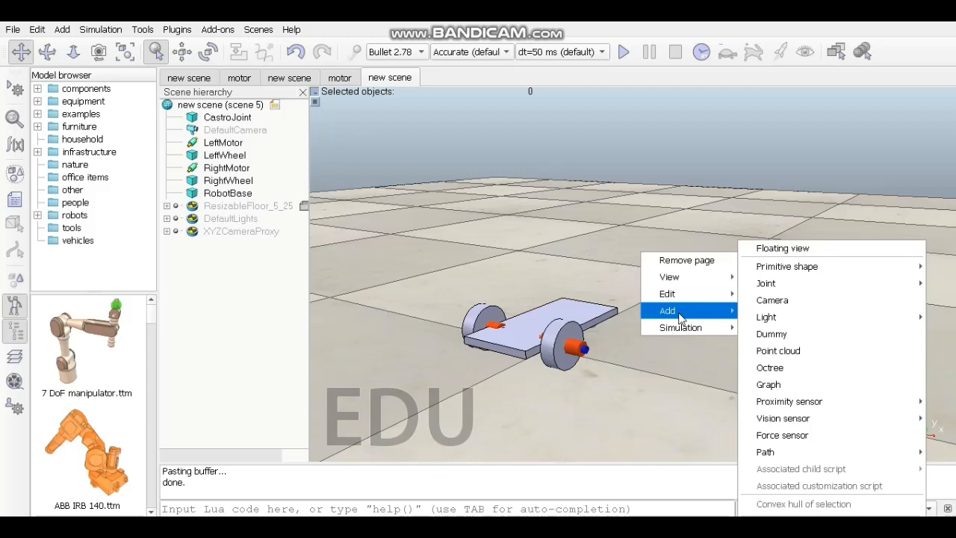
pyautogui.click(782, 436)
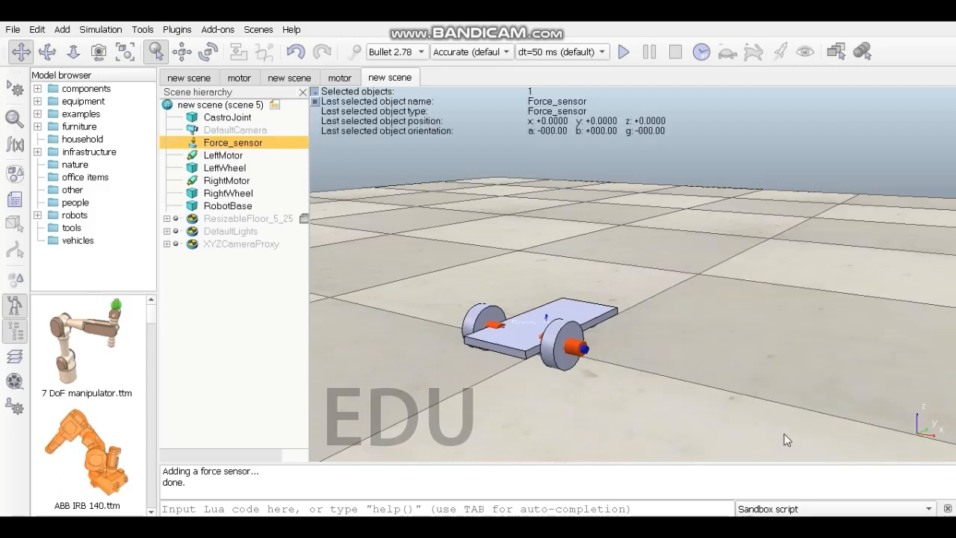
pyautogui.doubleClick(254, 145)
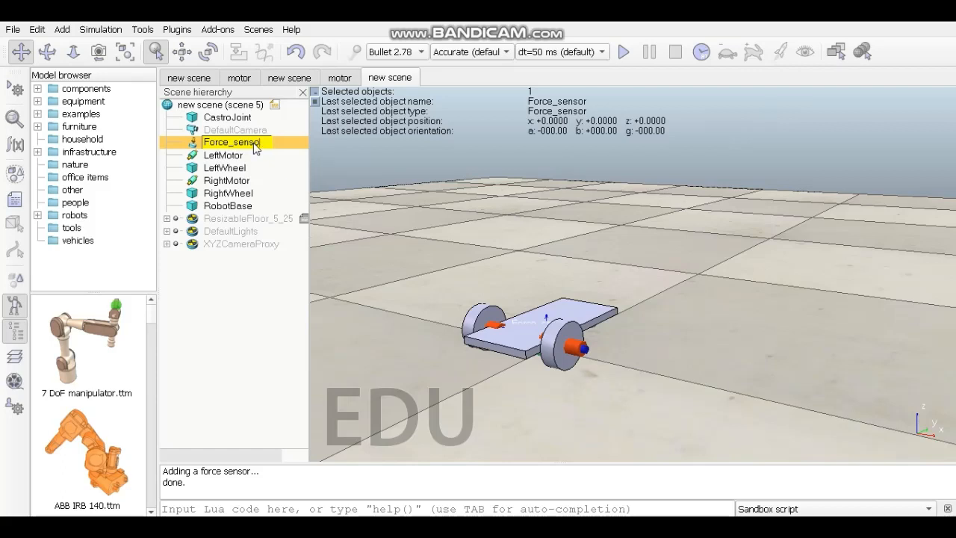
pyautogui.press('BackSpace')
pyautogui.write('CastroSensor')
pyautogui.press('Return')
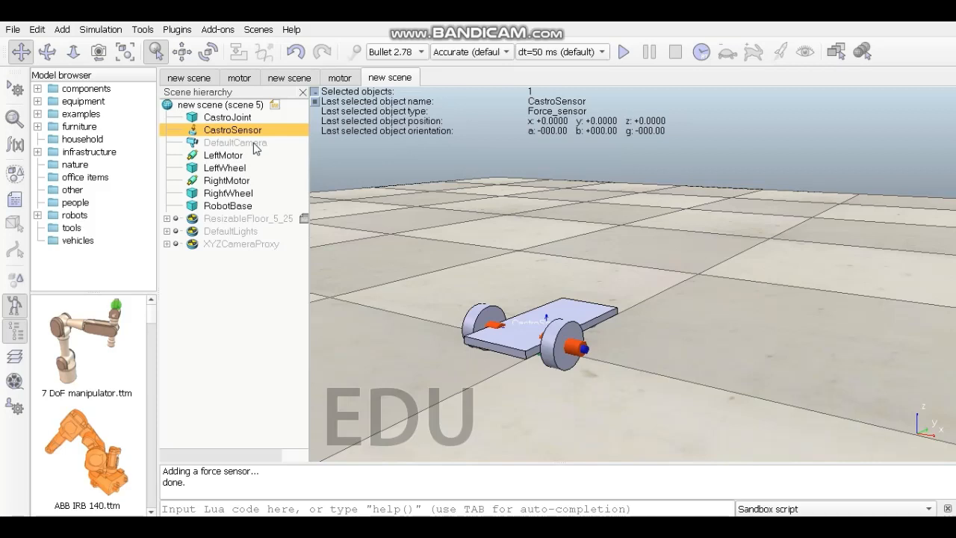
# Step: Set the visual object size of CastroSensor to 0.03 m
pyautogui.click(12, 124)
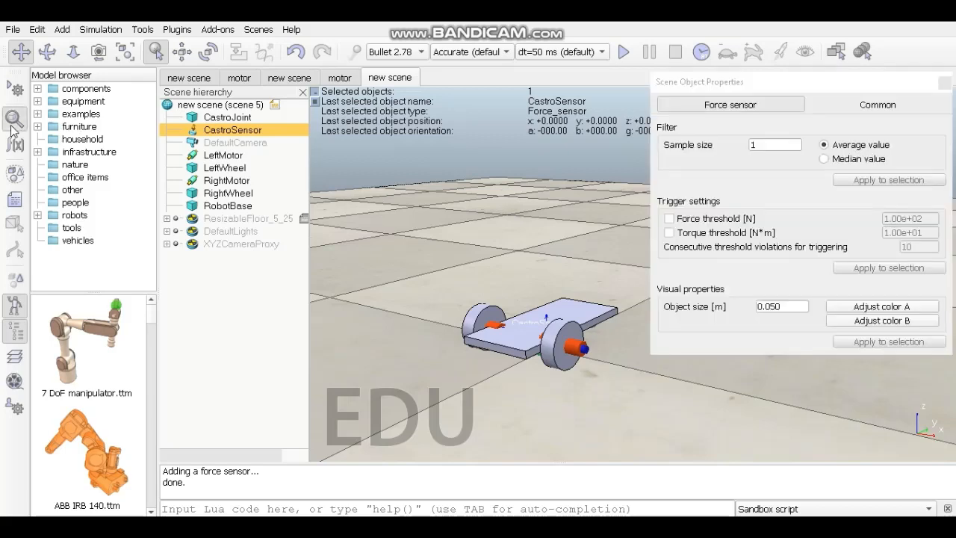
pyautogui.click(777, 310)
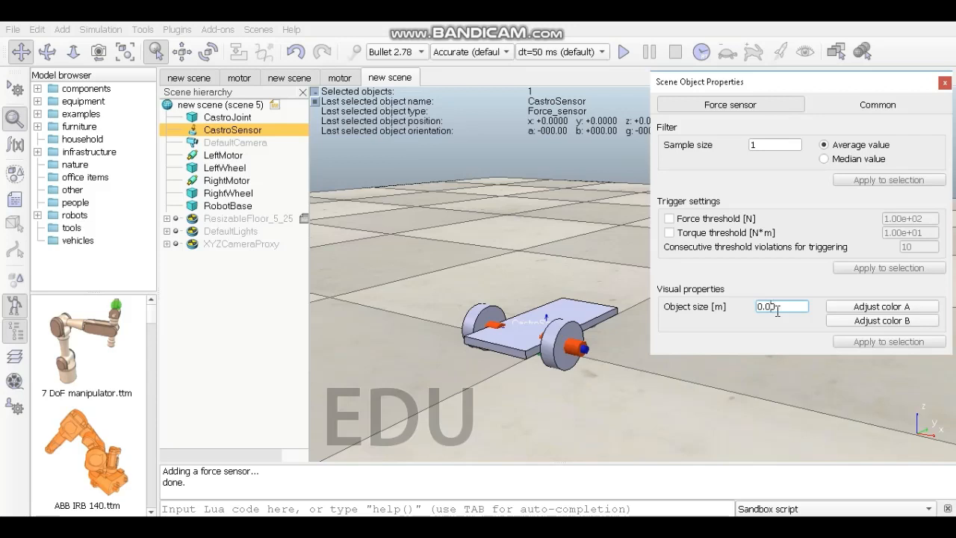
pyautogui.write('3')
pyautogui.click(945, 83)
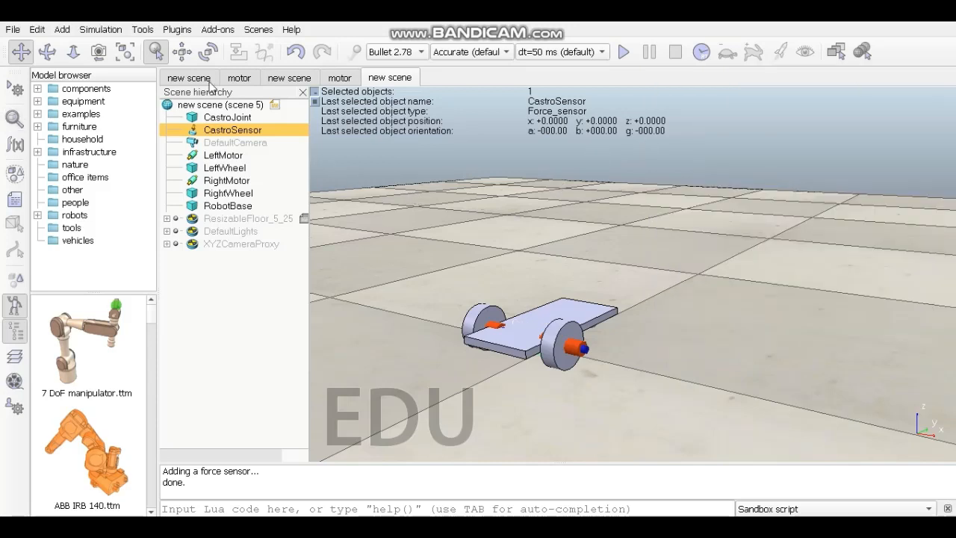
# Step: Set CastroSensor's world Y coordinate to 0.1 m
pyautogui.click(182, 51)
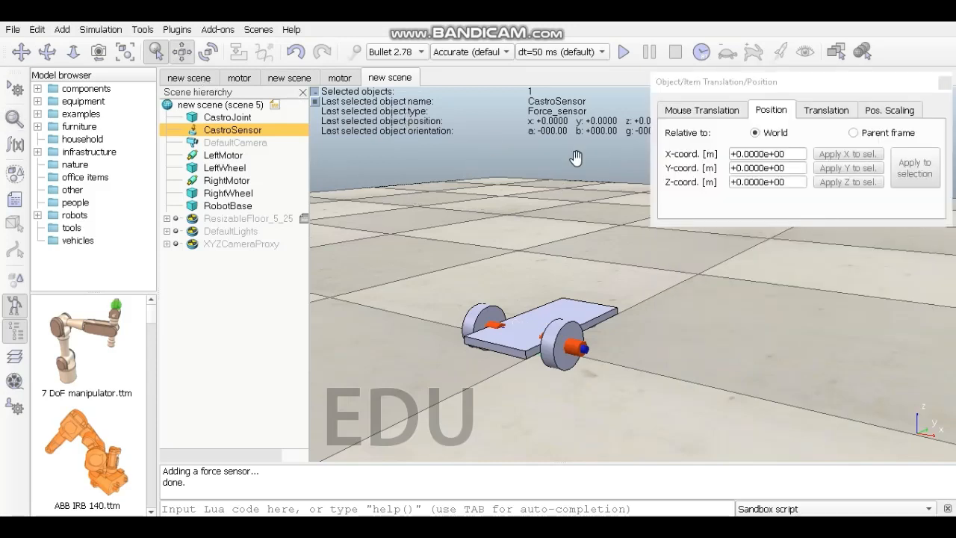
pyautogui.click(743, 171)
pyautogui.press('BackSpace')
pyautogui.write('1')
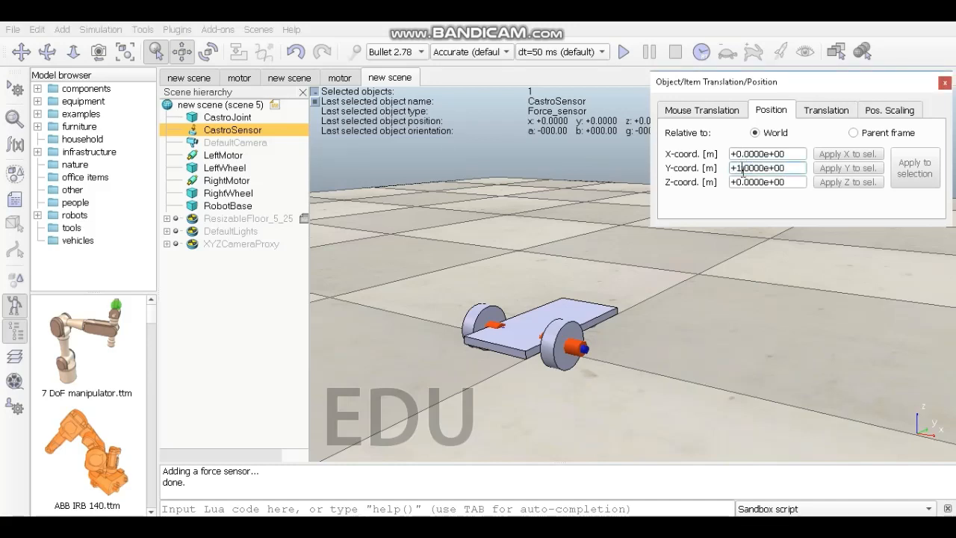
pyautogui.click(742, 182)
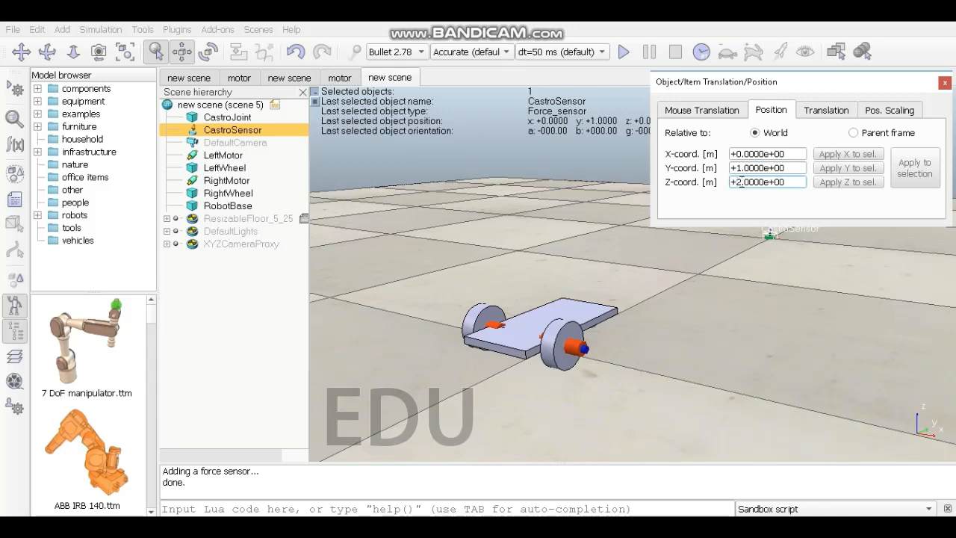
pyautogui.click(789, 168)
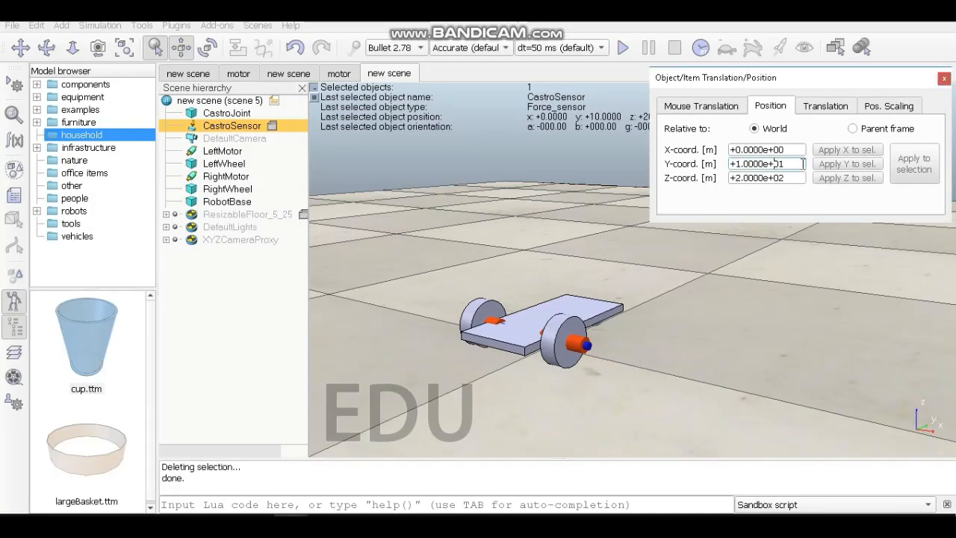
pyautogui.press('BackSpace')
pyautogui.write('-')
pyautogui.press('Tab')
# Step: Set CastroSensor's world Z coordinate to 0.03 m
pyautogui.press('Right')
pyautogui.press('Left')
pyautogui.press('Left')
pyautogui.press('Left')
pyautogui.press('Left')
pyautogui.press('Left')
pyautogui.press('Left')
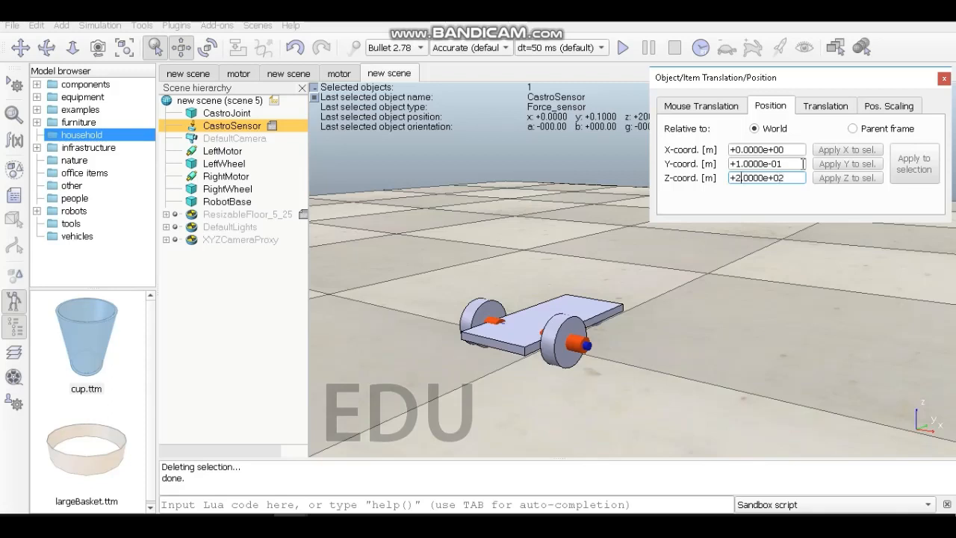
pyautogui.press('BackSpace')
pyautogui.press('BackSpace')
pyautogui.write('3.')
pyautogui.press('BackSpace')
pyautogui.write('-')
pyautogui.click(775, 164)
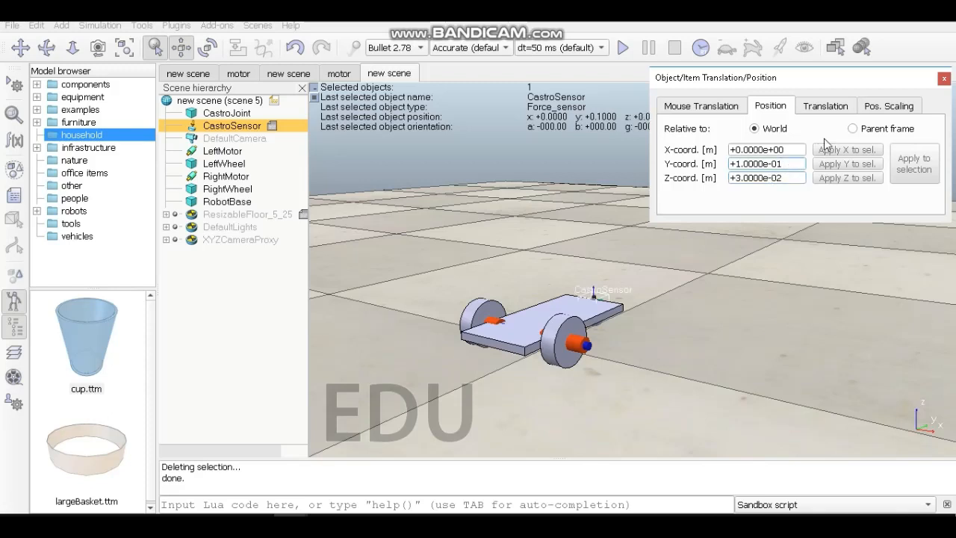
pyautogui.click(943, 79)
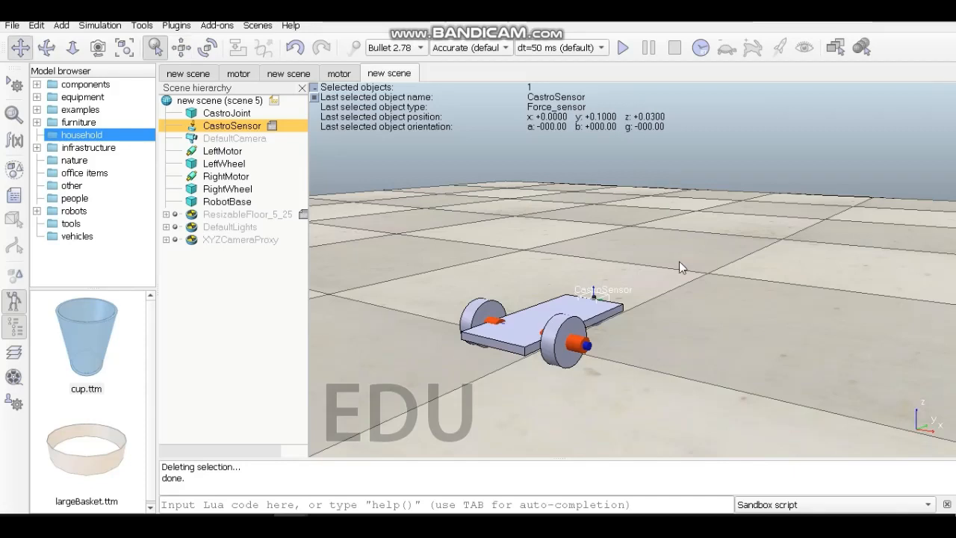
# Step: Add a cone-type proximity sensor to the scene
pyautogui.rightClick(625, 241)
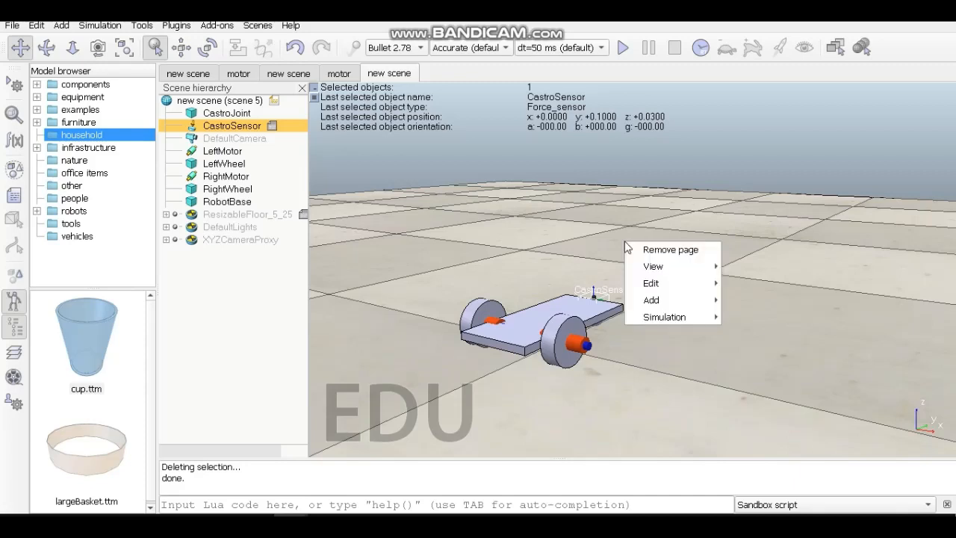
pyautogui.moveTo(673, 300)
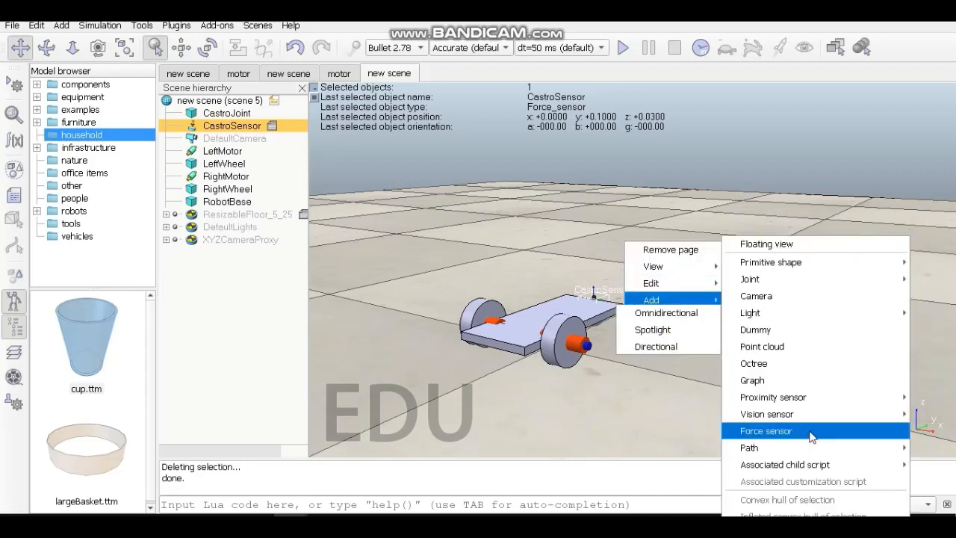
pyautogui.moveTo(806, 402)
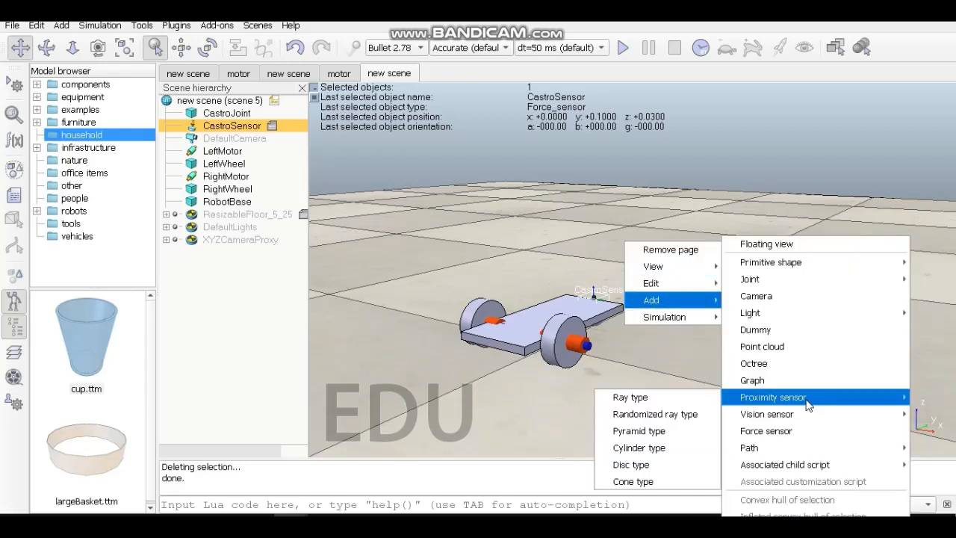
pyautogui.click(649, 482)
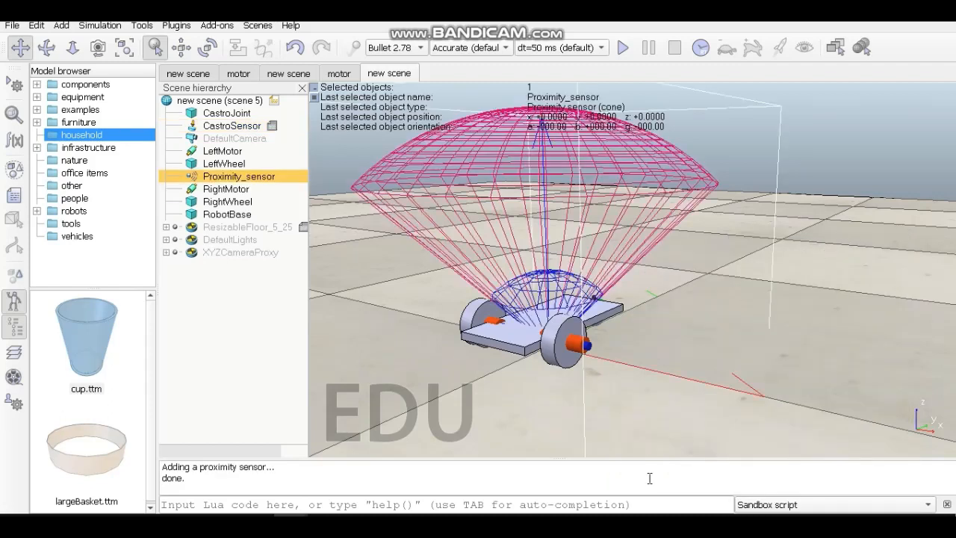
# Step: Rename the proximity sensor as FrontUS
pyautogui.doubleClick(253, 177)
pyautogui.press('BackSpace')
pyautogui.press('BackSpace')
pyautogui.press('BackSpace')
pyautogui.press('BackSpace')
pyautogui.press('BackSpace')
pyautogui.press('BackSpace')
pyautogui.press('BackSpace')
pyautogui.press('BackSpace')
pyautogui.press('BackSpace')
pyautogui.press('BackSpace')
pyautogui.press('BackSpace')
pyautogui.press('BackSpace')
pyautogui.press('BackSpace')
pyautogui.press('BackSpace')
pyautogui.press('BackSpace')
pyautogui.press('BackSpace')
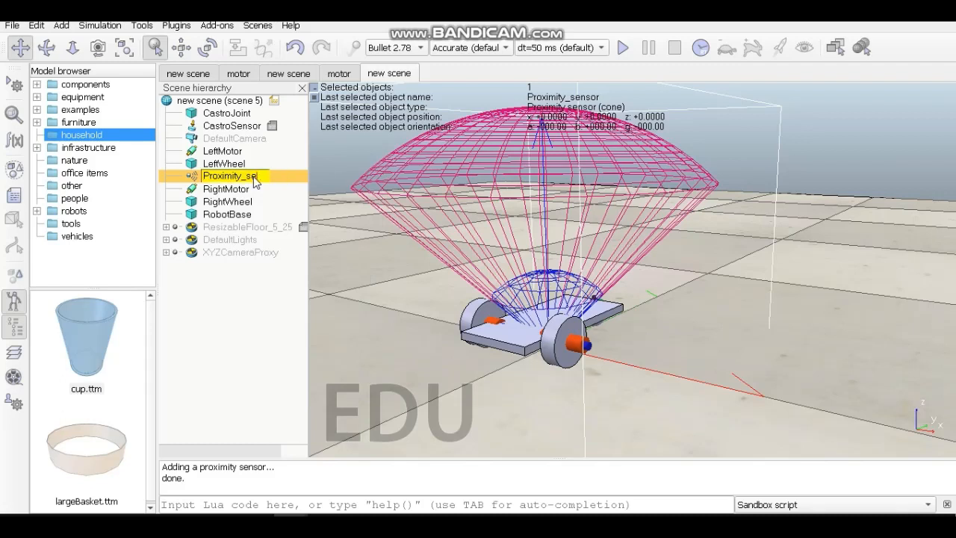
pyautogui.write('FrontUS')
pyautogui.press('Return')
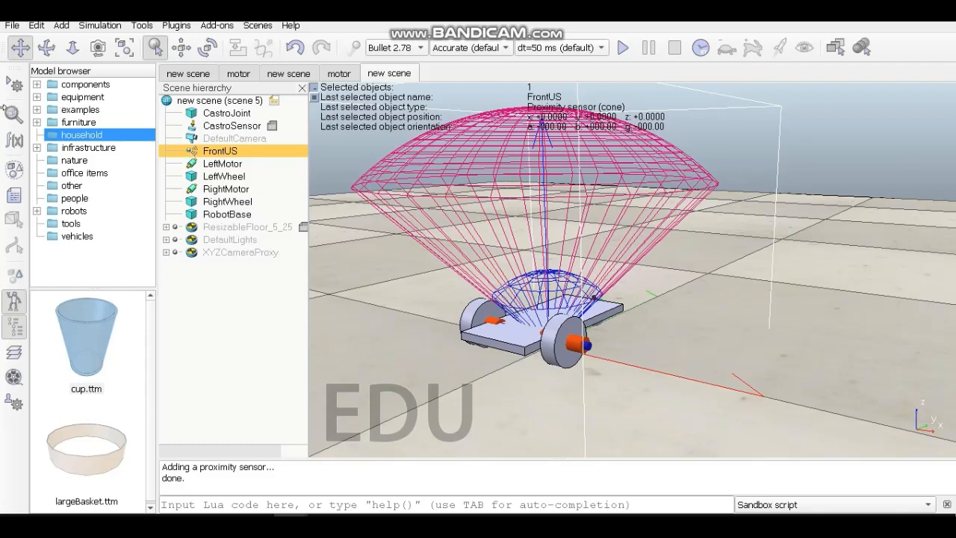
# Step: Set the detection volume range of FrontUS to 0.2 m
pyautogui.click(9, 118)
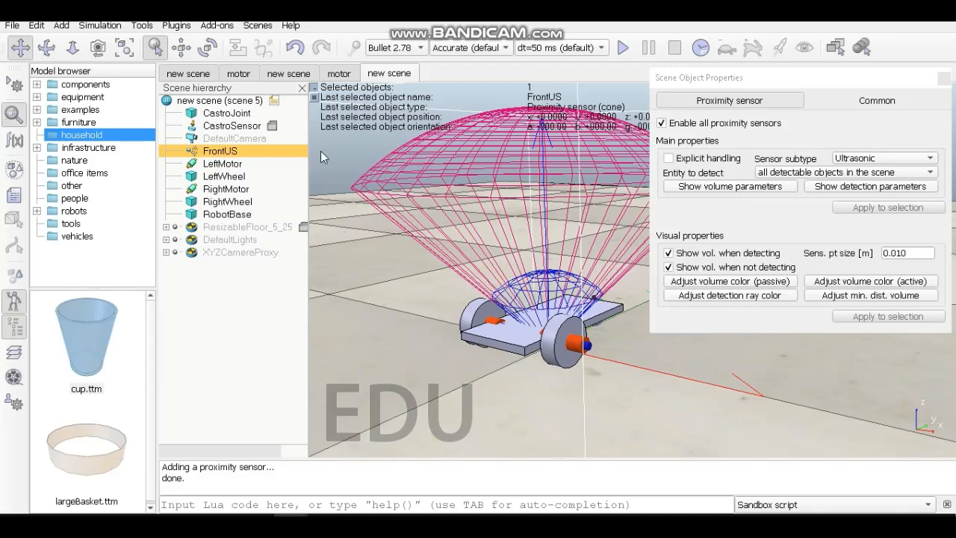
pyautogui.click(693, 186)
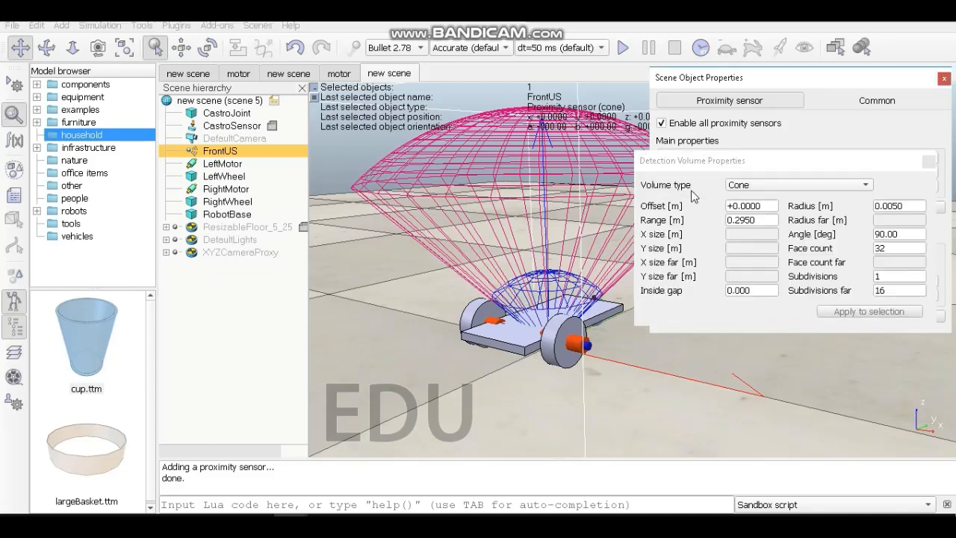
pyautogui.click(749, 220)
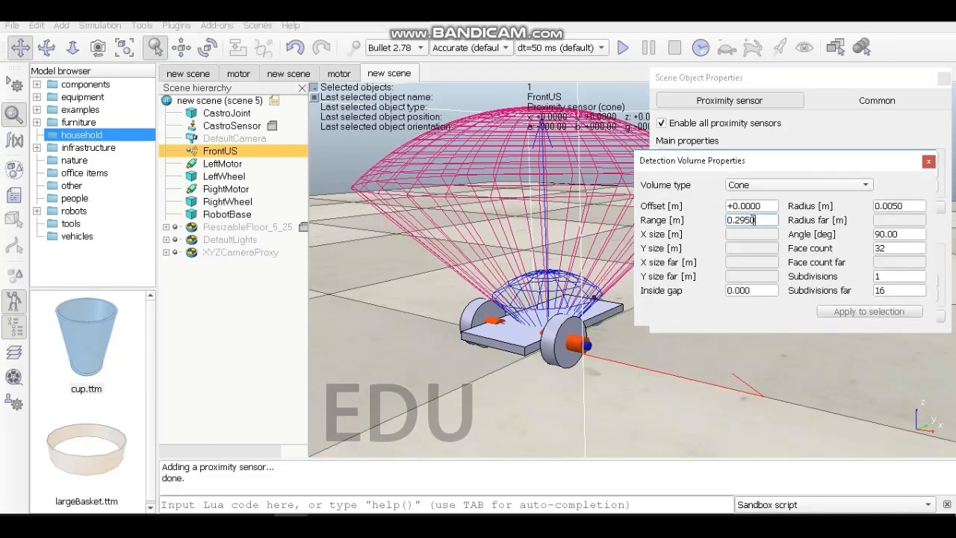
pyautogui.press('BackSpace')
pyautogui.press('BackSpace')
pyautogui.press('BackSpace')
# Step: Set the detection cone angle of FrontUS to 30 degrees and close its property dialogs
pyautogui.click(904, 235)
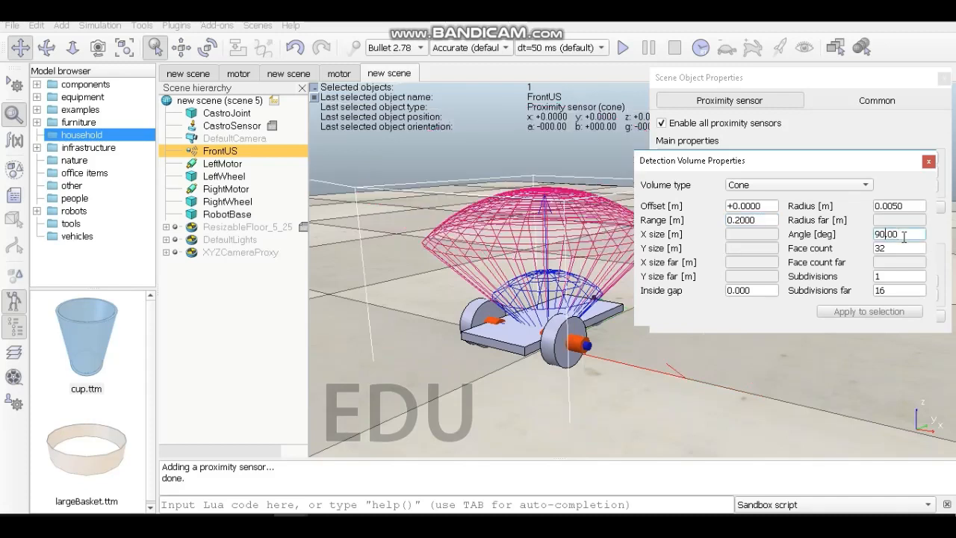
pyautogui.press('BackSpace')
pyautogui.write('3')
pyautogui.click(902, 248)
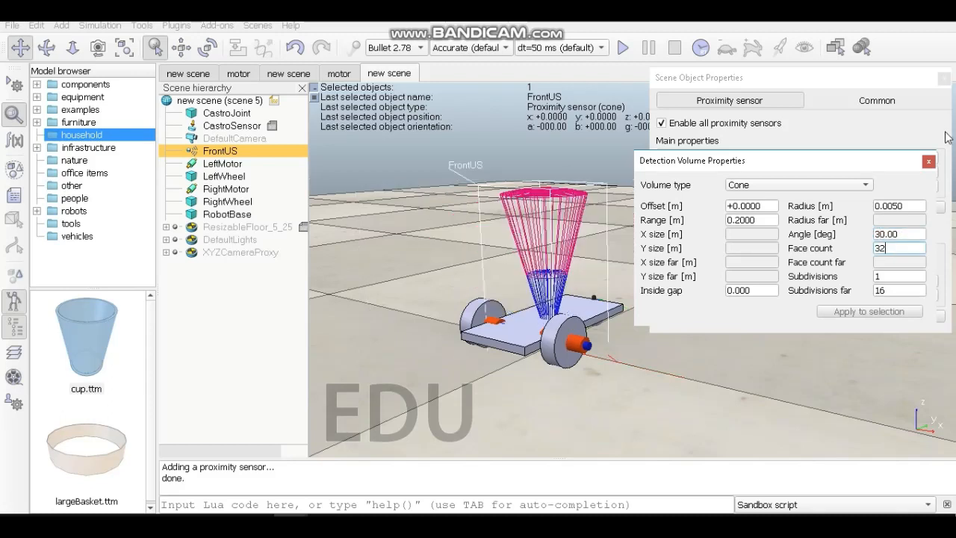
pyautogui.click(928, 162)
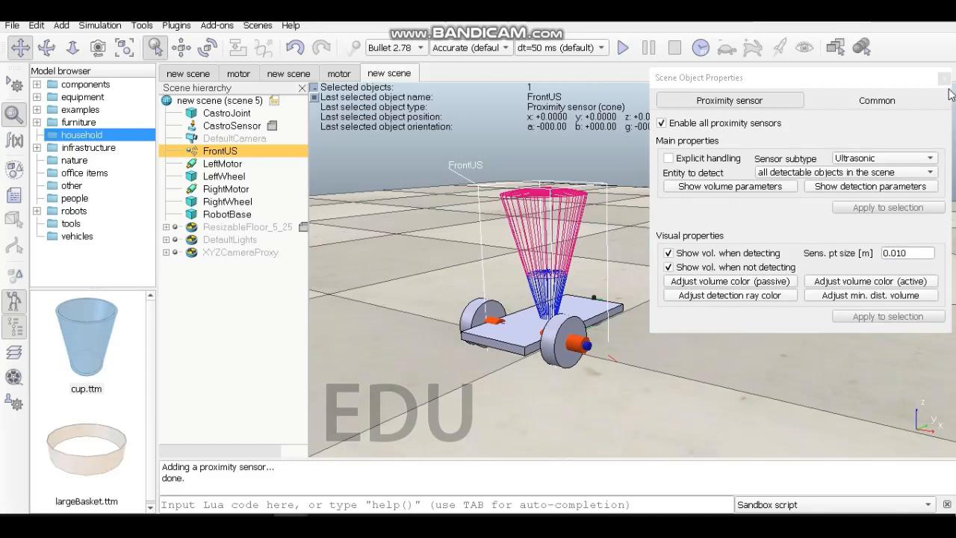
pyautogui.click(944, 77)
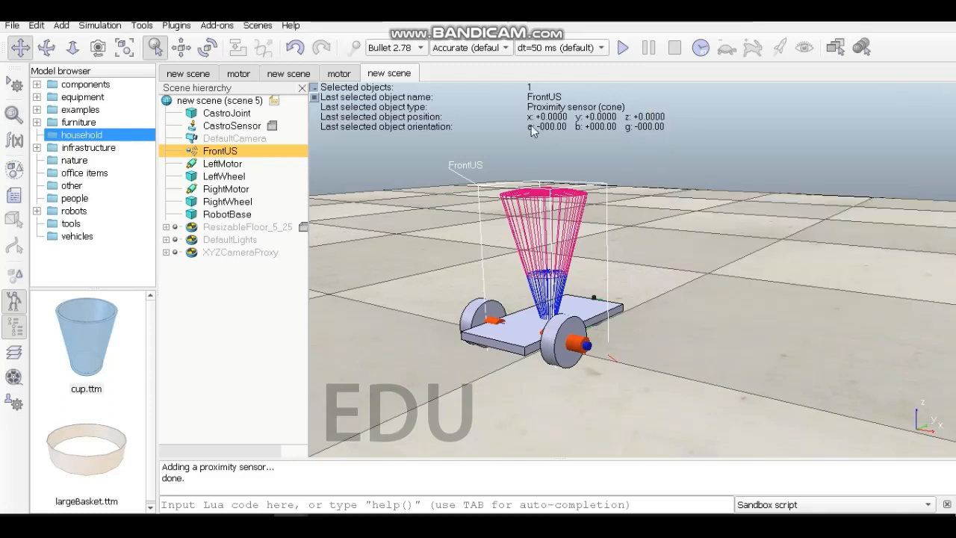
# Step: Set FrontUS's world Y coordinate to 0.1 m
pyautogui.click(180, 48)
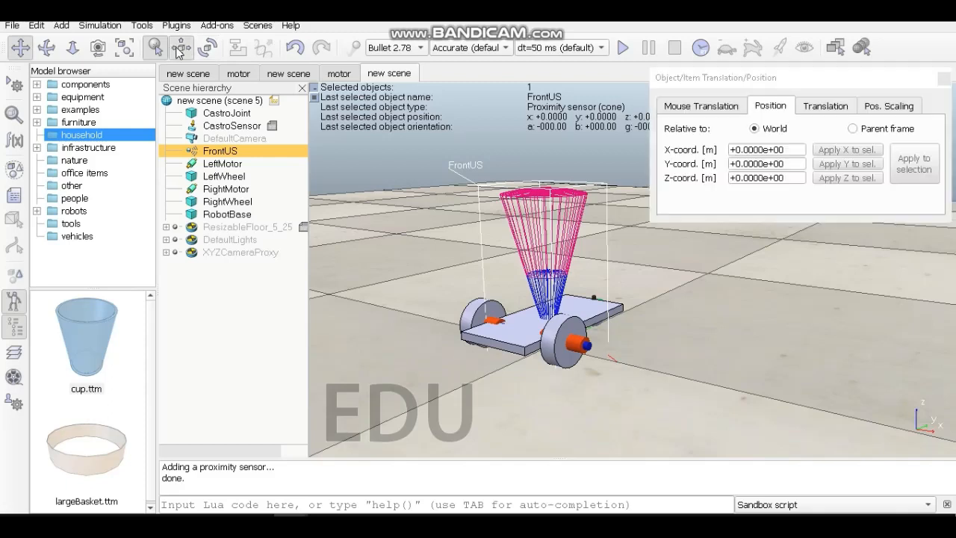
pyautogui.click(741, 165)
pyautogui.press('BackSpace')
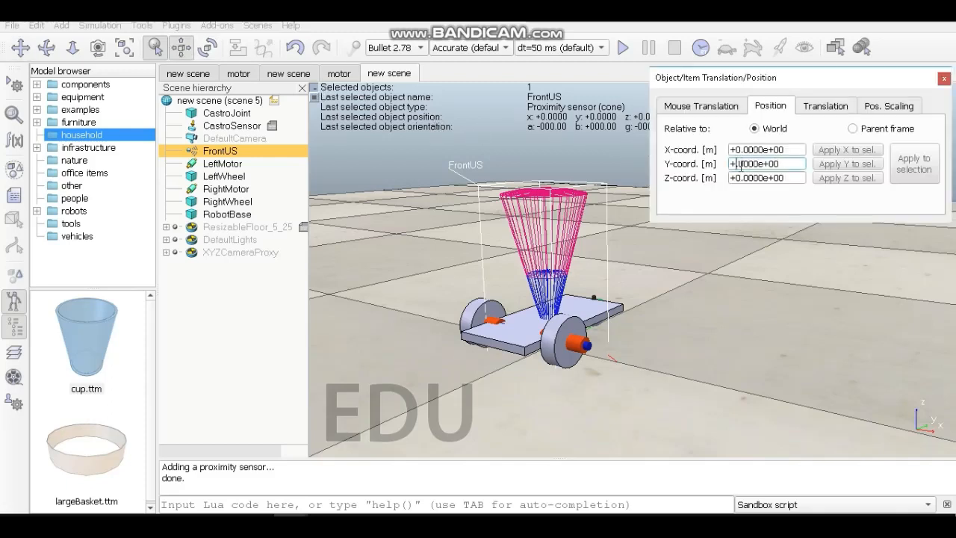
pyautogui.write('1')
pyautogui.click(775, 168)
pyautogui.press('BackSpace')
pyautogui.write('-')
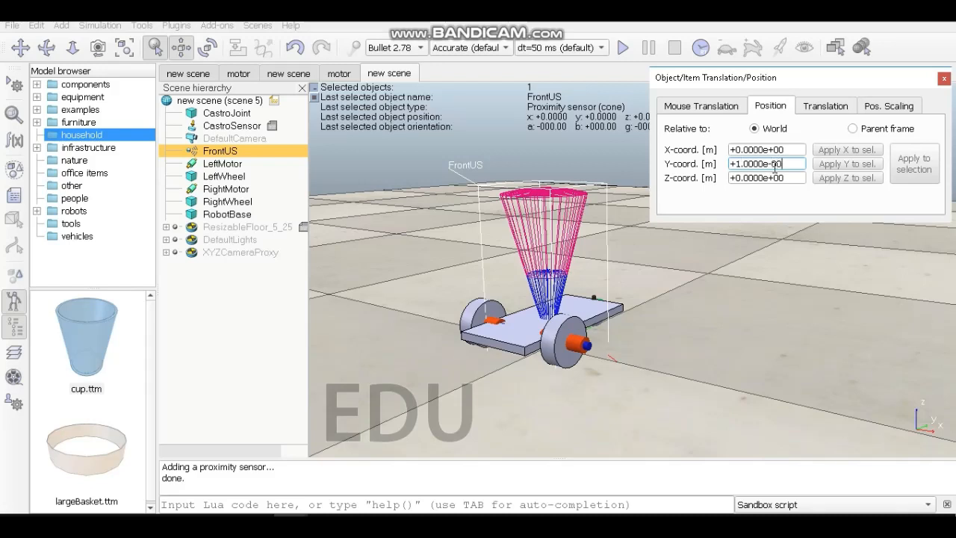
pyautogui.press('BackSpace')
pyautogui.write('1')
pyautogui.press('Return')
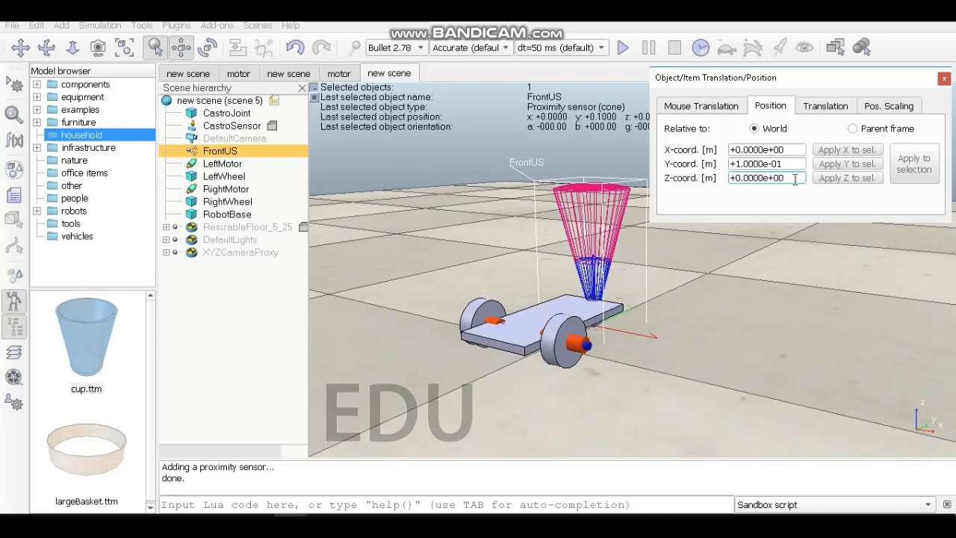
# Step: Set FrontUS's world Z coordinate to 0.06 m and close the position dialog
pyautogui.press('Left')
pyautogui.press('Left')
pyautogui.press('Left')
pyautogui.press('Left')
pyautogui.press('Left')
pyautogui.press('Left')
pyautogui.press('Left')
pyautogui.press('Left')
pyautogui.press('BackSpace')
pyautogui.write('6')
pyautogui.press('Right')
pyautogui.press('Right')
pyautogui.press('Right')
pyautogui.press('Right')
pyautogui.press('Right')
pyautogui.press('Right')
pyautogui.press('Right')
pyautogui.press('BackSpace')
pyautogui.write('-')
pyautogui.press('Right')
pyautogui.press('Right')
pyautogui.press('BackSpace')
pyautogui.write('2')
pyautogui.click(793, 164)
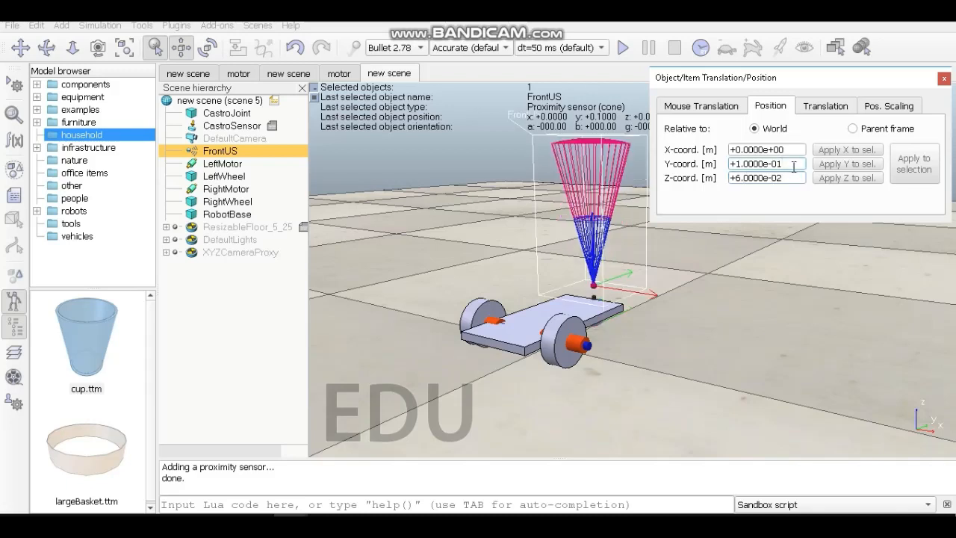
pyautogui.click(943, 80)
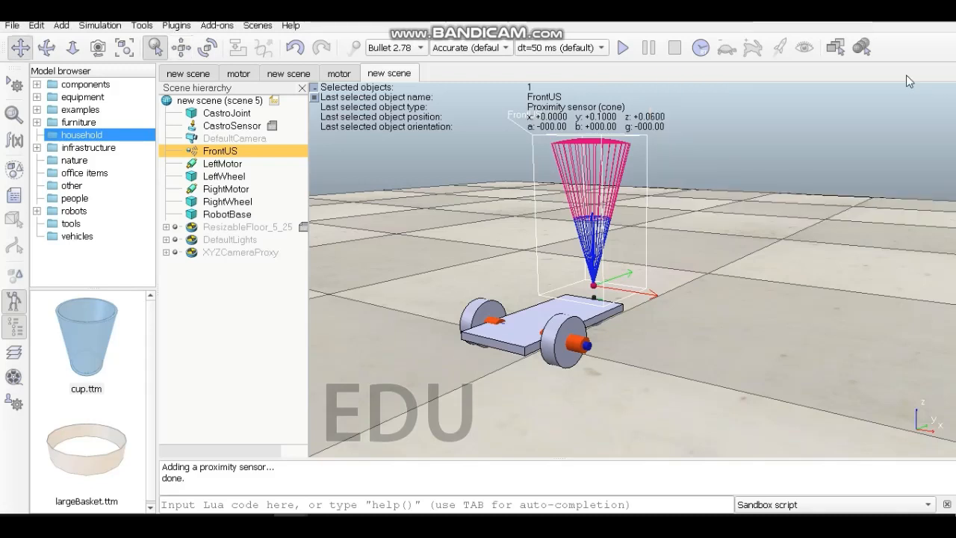
# Step: Try an alpha orientation of -180 degrees relative to the world for FrontUS
pyautogui.click(203, 53)
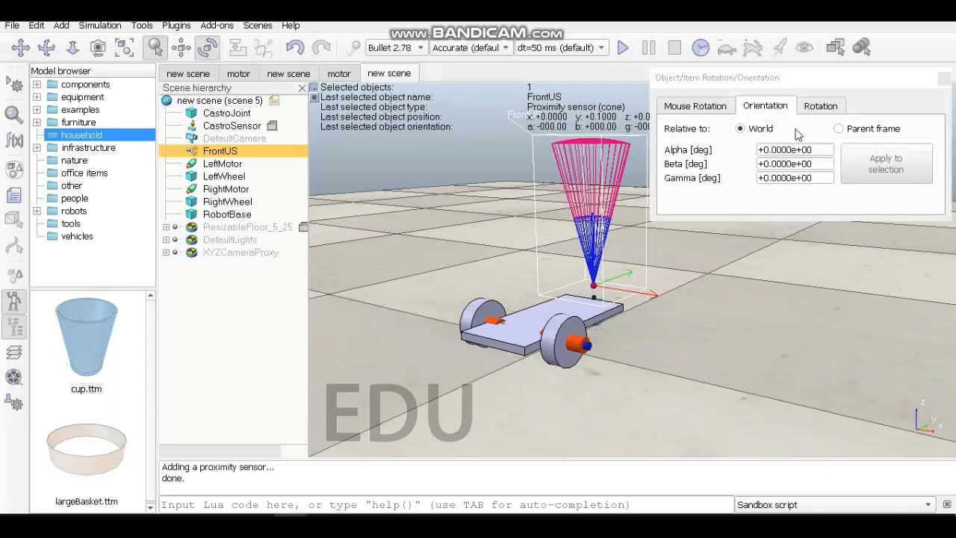
pyautogui.click(765, 150)
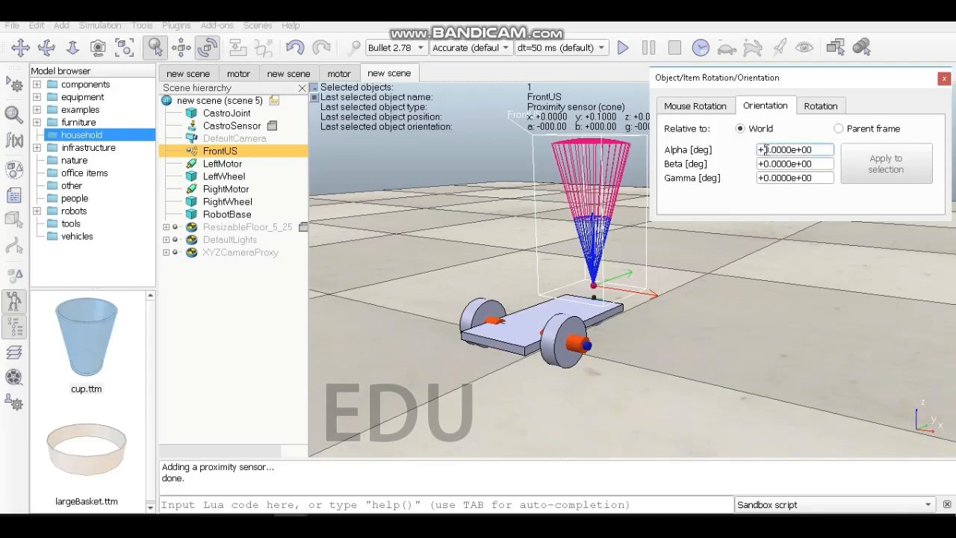
pyautogui.press('BackSpace')
pyautogui.write('-')
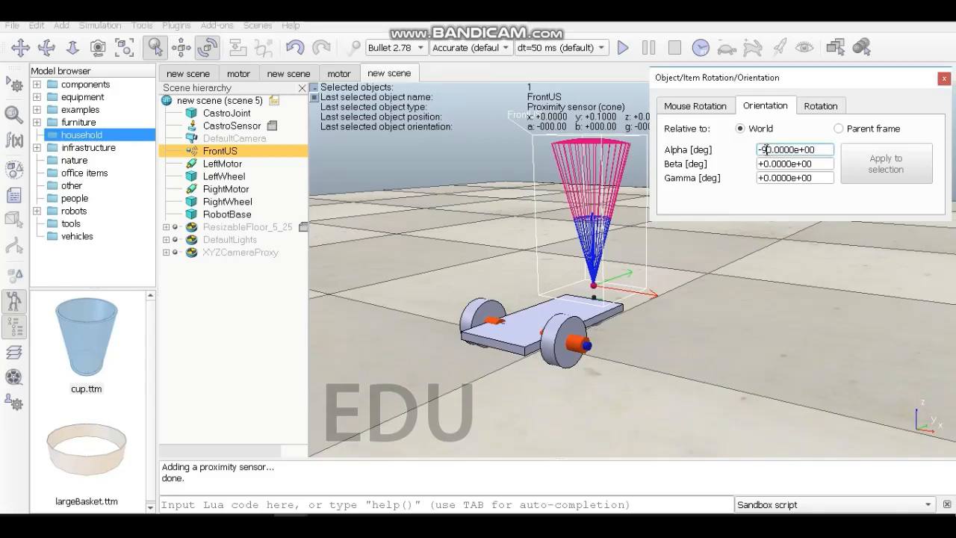
pyautogui.write('9')
pyautogui.press('BackSpace')
pyautogui.write('1')
pyautogui.click(819, 163)
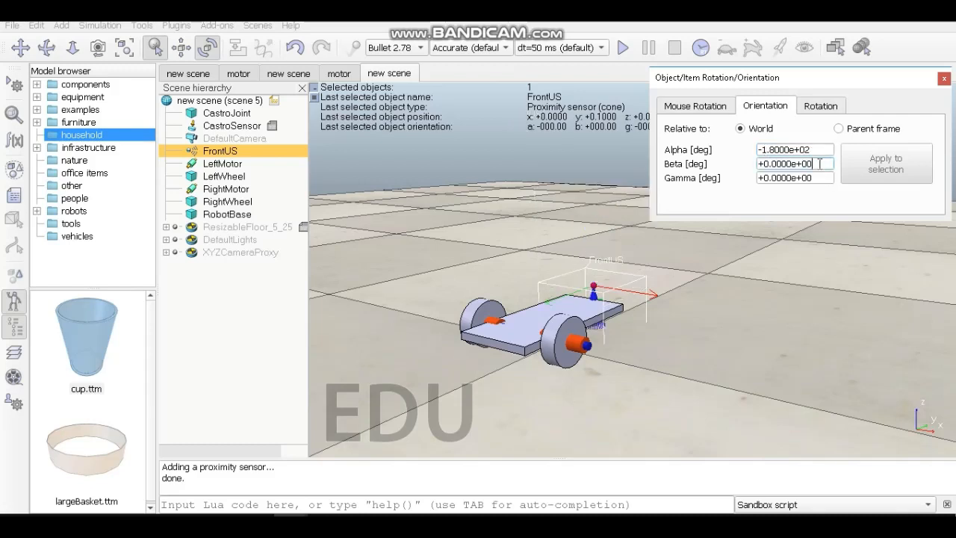
# Step: Set FrontUS's world alpha orientation to -90 degrees and close the orientation dialog
pyautogui.click(775, 149)
pyautogui.press('BackSpace')
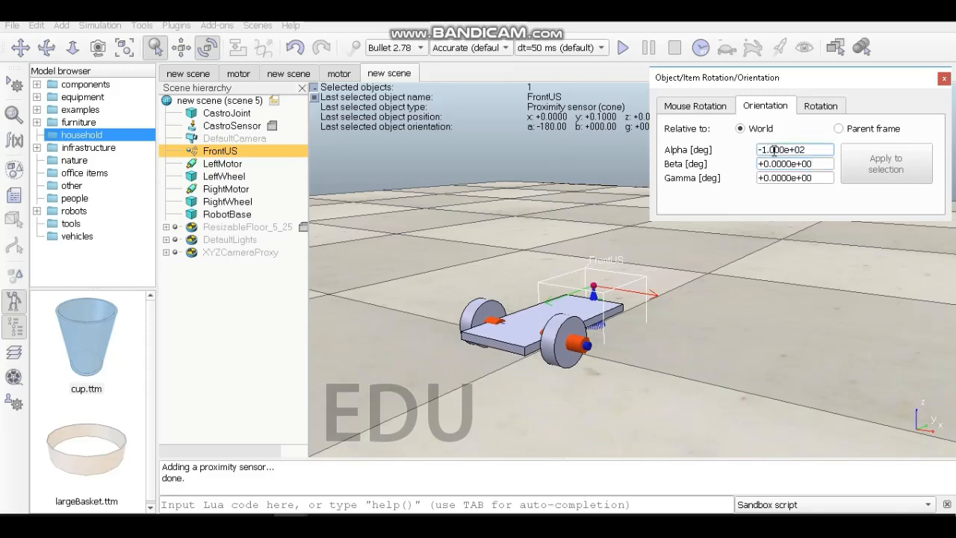
pyautogui.press('BackSpace')
pyautogui.write('0')
pyautogui.write('9')
pyautogui.press('BackSpace')
pyautogui.write('0')
pyautogui.press('Right')
pyautogui.press('Right')
pyautogui.press('Right')
pyautogui.press('BackSpace')
pyautogui.write('1')
pyautogui.click(812, 164)
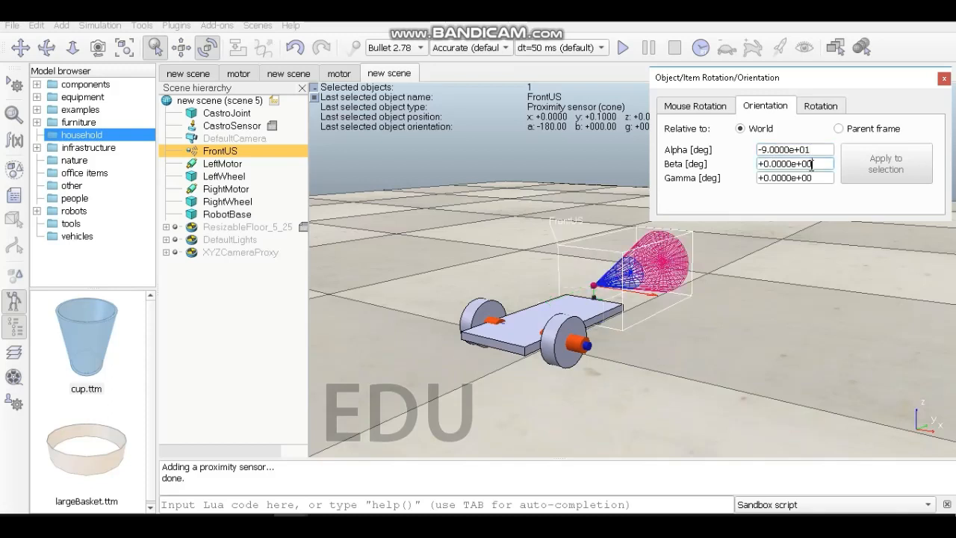
pyautogui.click(942, 84)
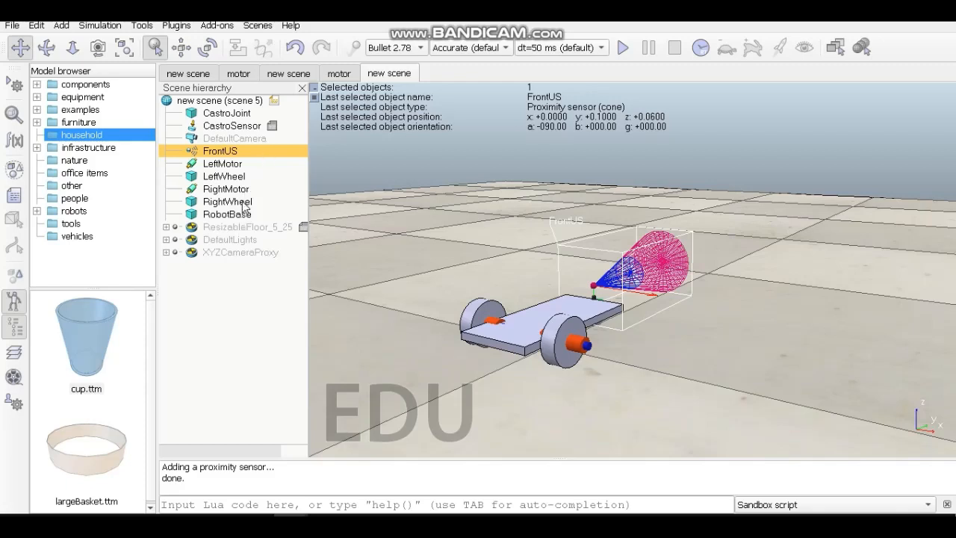
# Step: Make both wheels, both motors, FrontUS, CastroSensor and CastroJoint children of RobotBase in the scene hierarchy
pyautogui.moveTo(242, 203)
pyautogui.mouseDown()
pyautogui.moveTo(230, 215)
pyautogui.moveTo(242, 200)
pyautogui.moveTo(247, 213)
pyautogui.mouseUp()
pyautogui.moveTo(250, 164); pyautogui.dragTo(249, 191)
pyautogui.moveTo(251, 152); pyautogui.dragTo(248, 192)
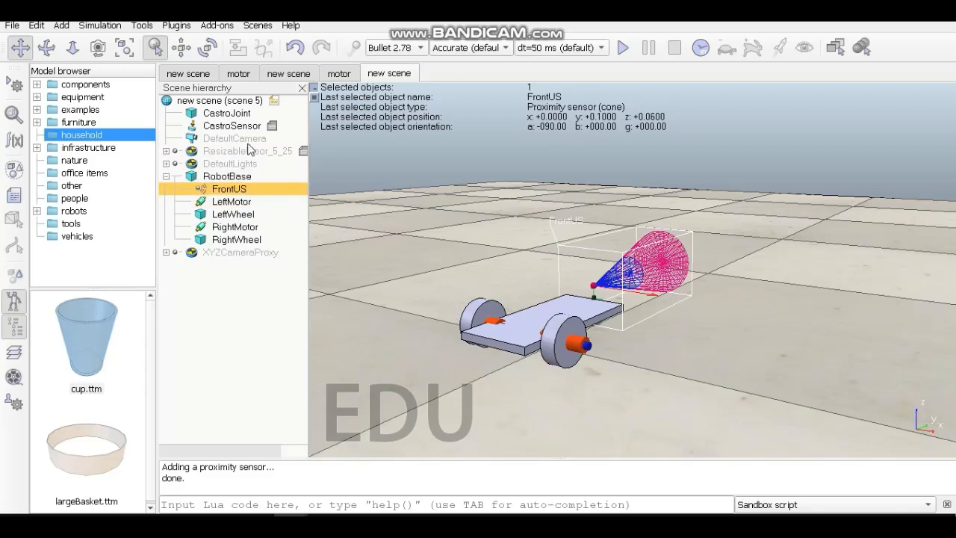
pyautogui.moveTo(252, 126); pyautogui.dragTo(249, 167)
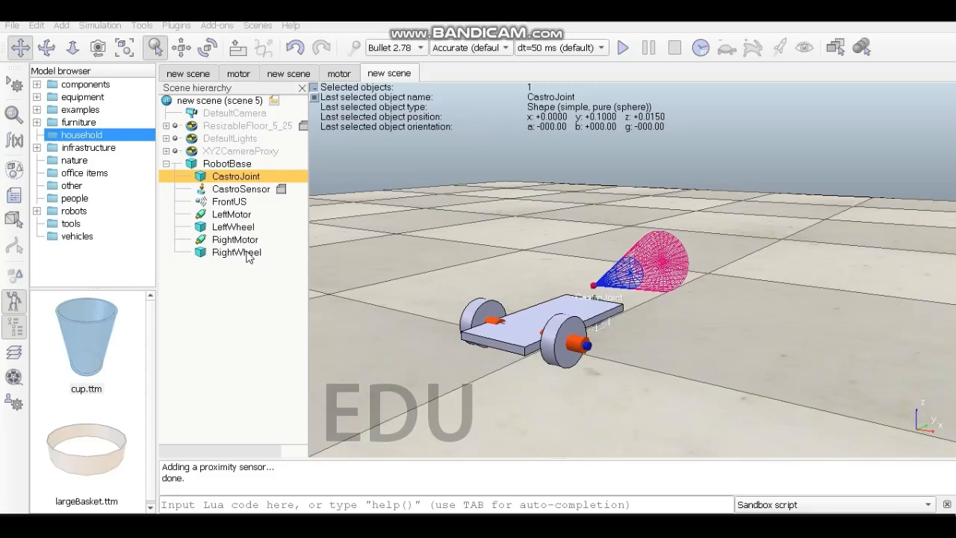
# Step: Nest RightWheel under RightMotor, LeftWheel under LeftMotor and CastroJoint under CastroSensor in the scene hierarchy
pyautogui.moveTo(248, 254); pyautogui.dragTo(252, 216)
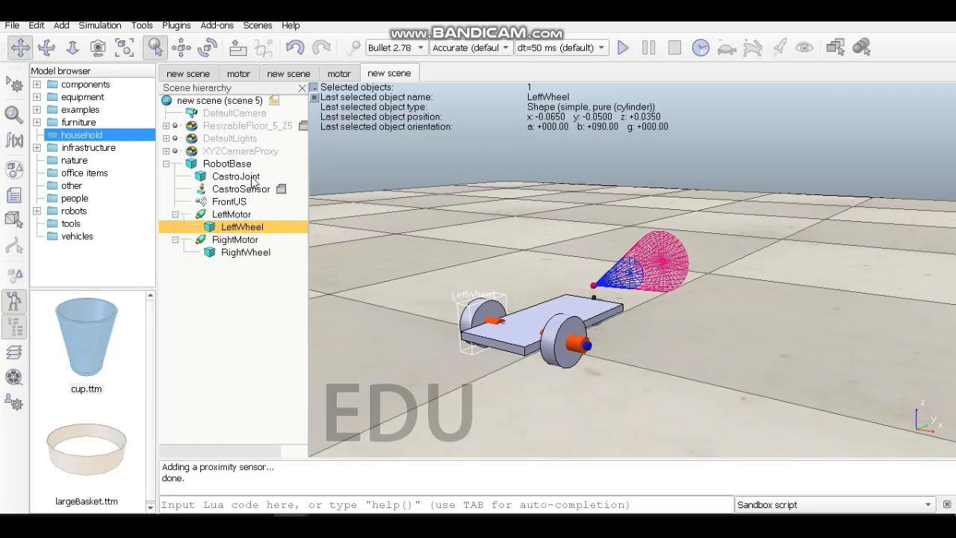
pyautogui.moveTo(252, 179); pyautogui.dragTo(255, 198)
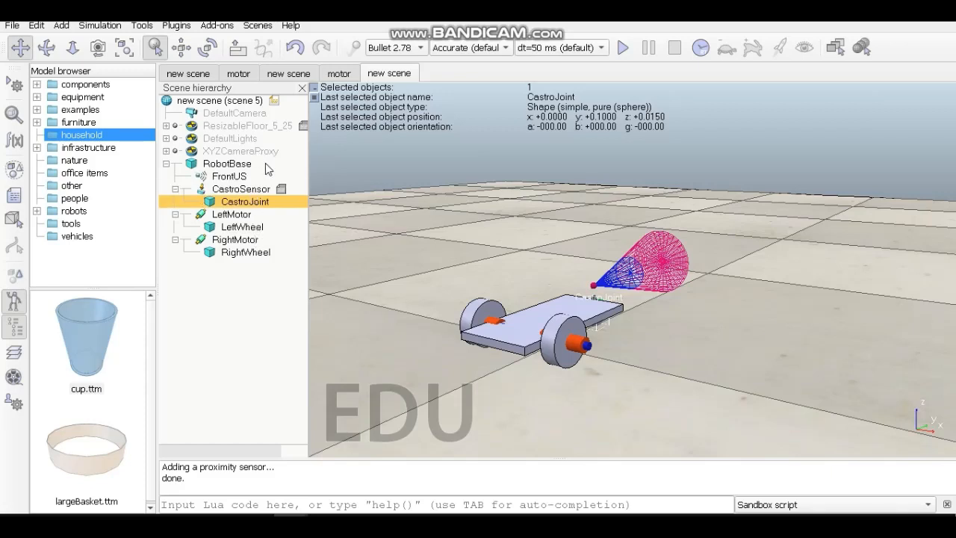
# Step: Add a non-threaded associated child script to RobotBase
pyautogui.click(266, 164)
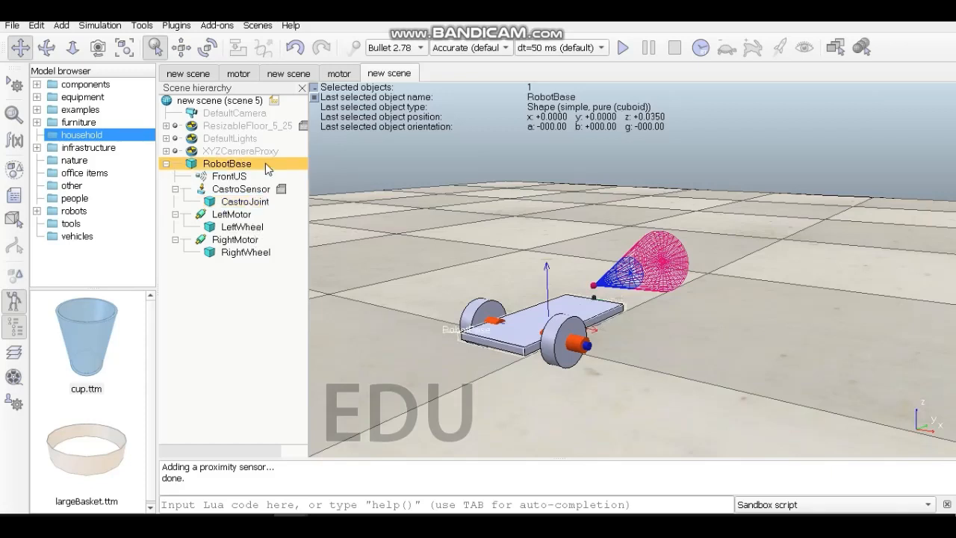
pyautogui.rightClick(265, 164)
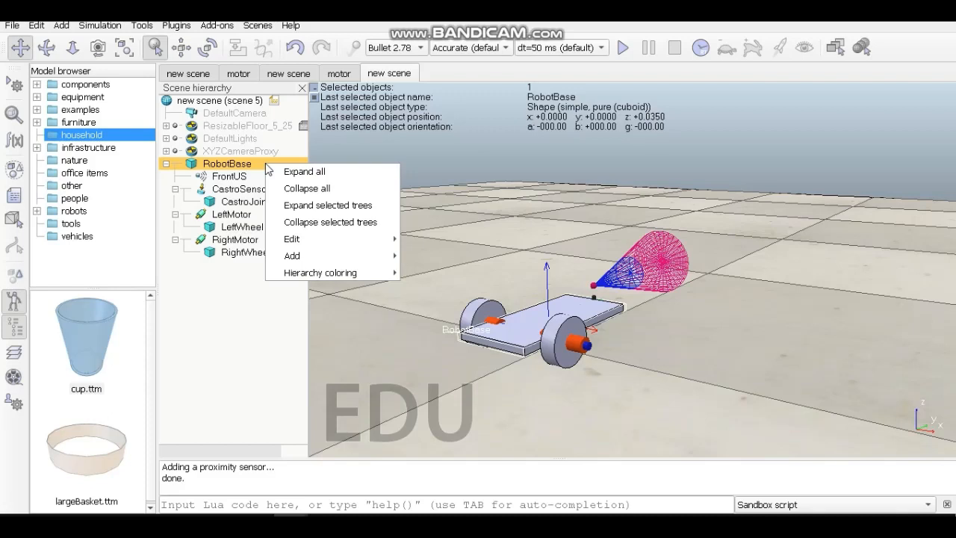
pyautogui.moveTo(331, 244)
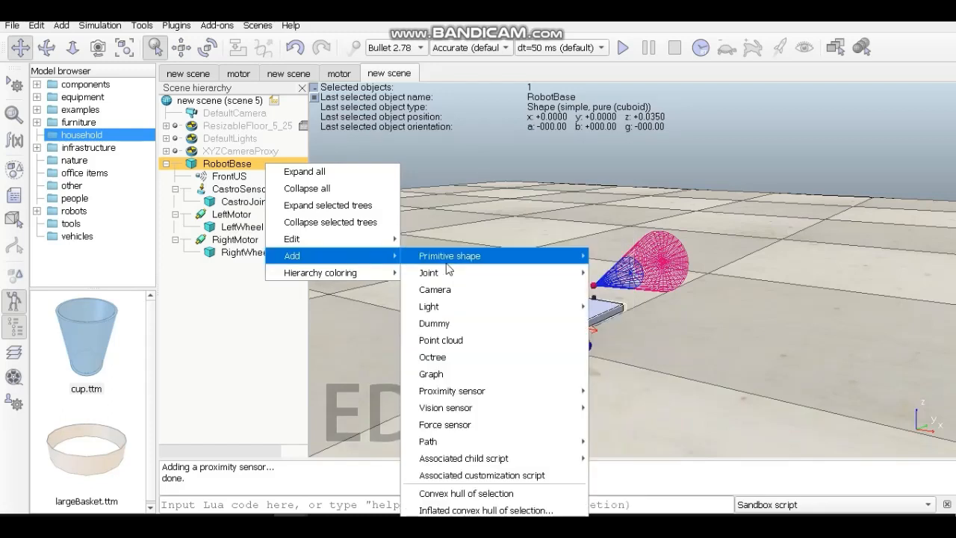
pyautogui.moveTo(463, 461)
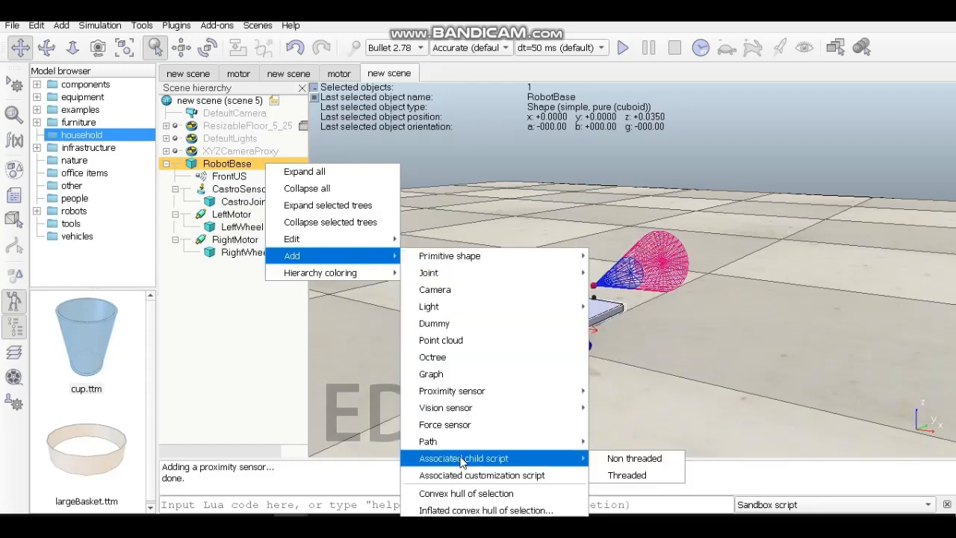
pyautogui.click(634, 458)
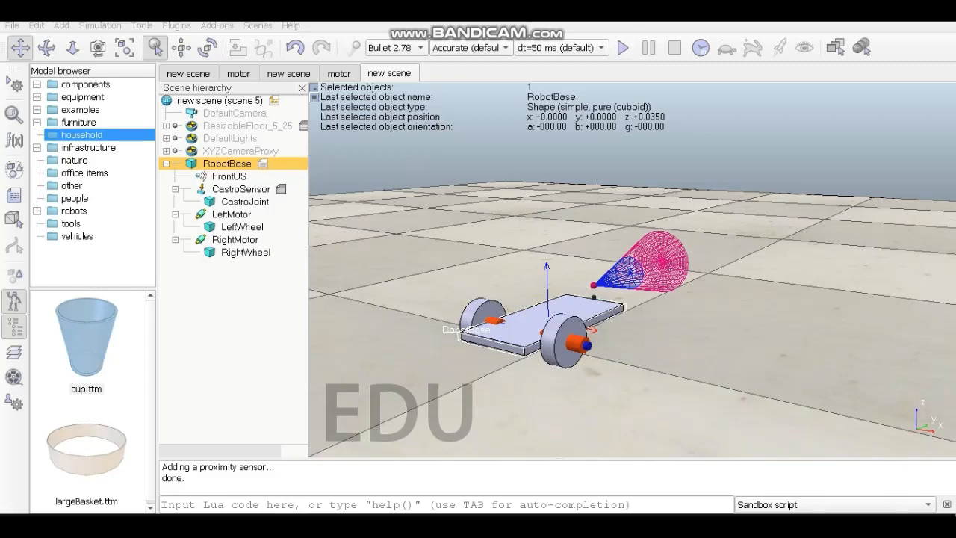
# Step: Replace the default code in RobotBase's child script with the copied motor, speed slider and proximity sensor control code, then close the editor
pyautogui.doubleClick(263, 165)
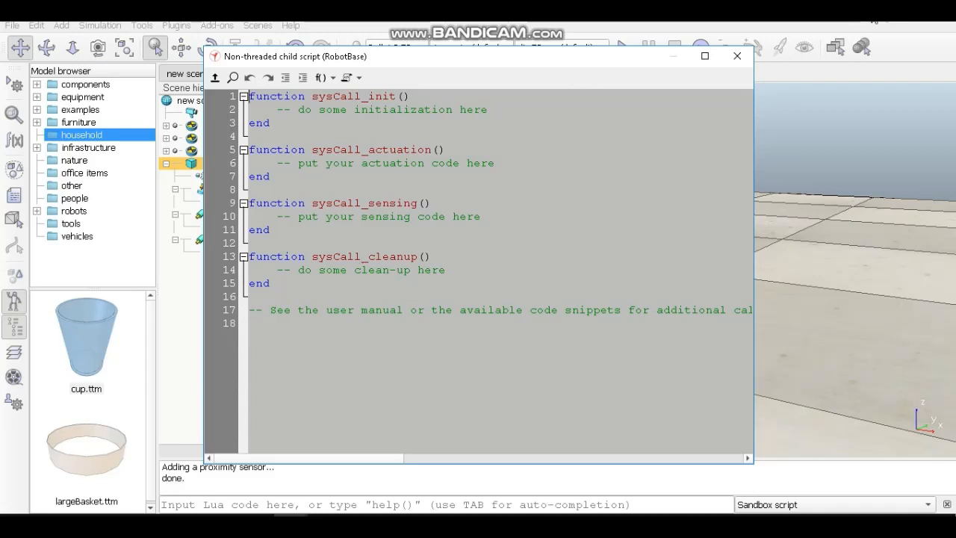
pyautogui.hotkey('ctrl', 'a')
pyautogui.hotkey('ctrl', 'v')
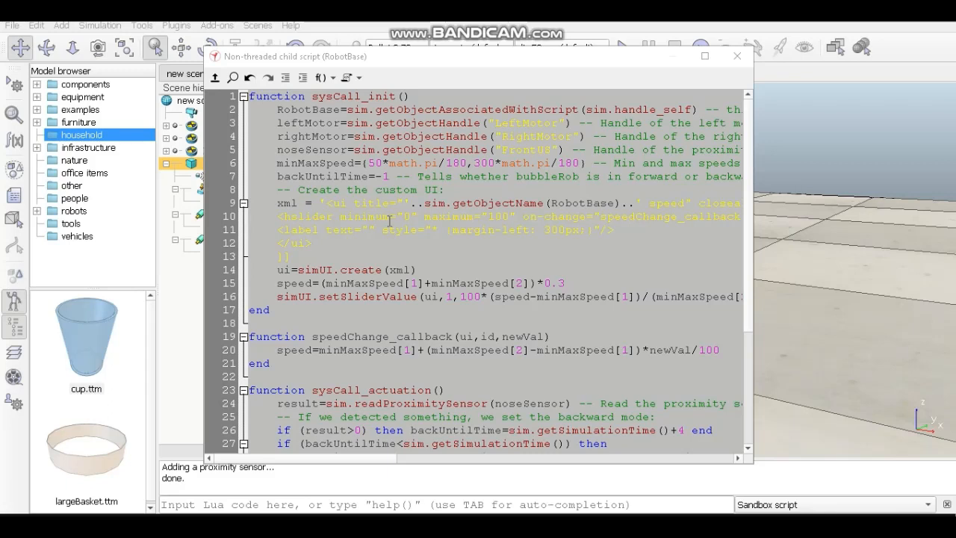
pyautogui.scroll(-4, 389, 221)
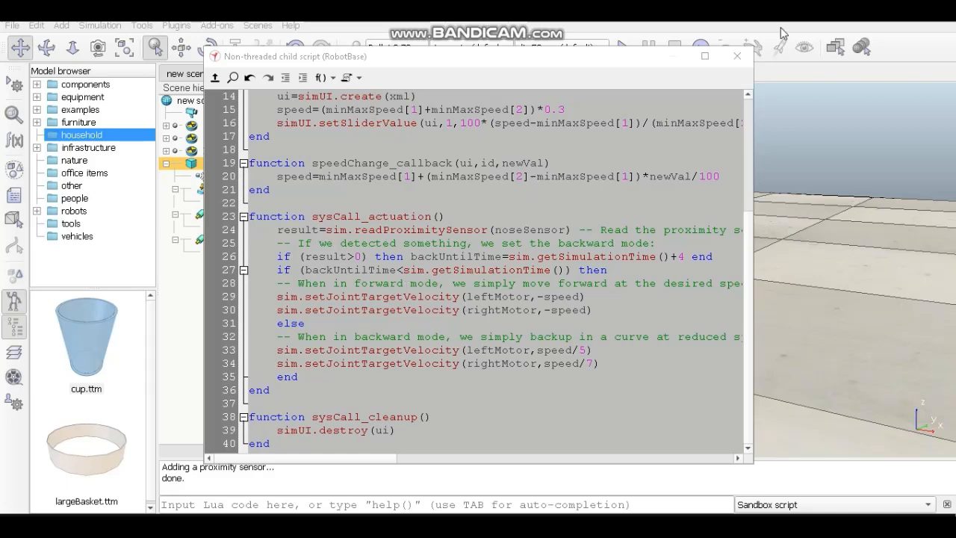
pyautogui.click(746, 58)
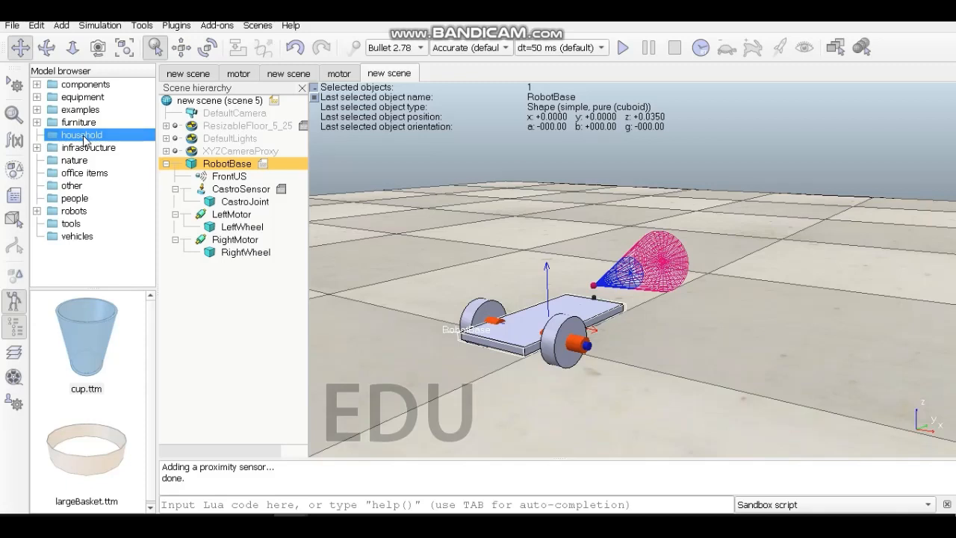
# Step: Place nine household cup models on the floor around and ahead of the robot as obstacles
pyautogui.moveTo(97, 350); pyautogui.dragTo(548, 278)
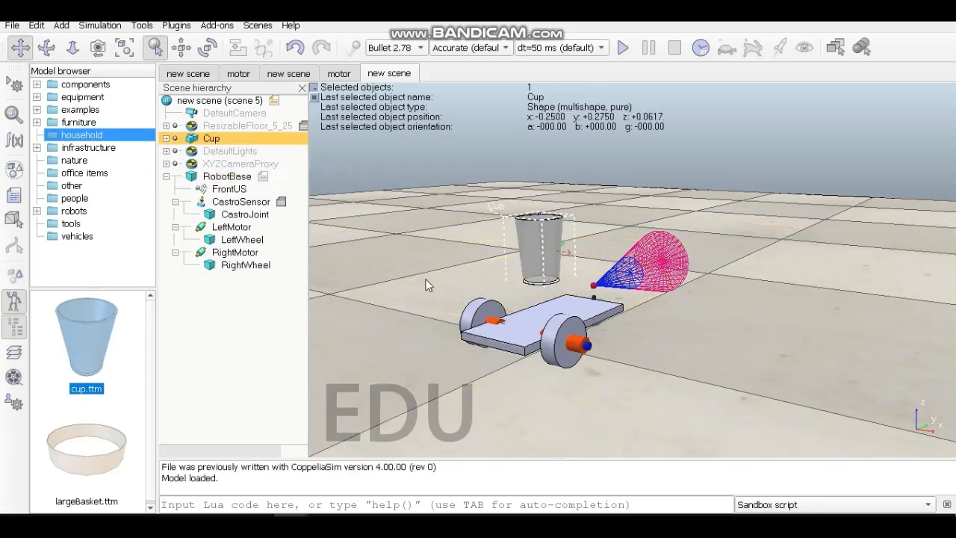
pyautogui.moveTo(96, 352); pyautogui.dragTo(655, 241)
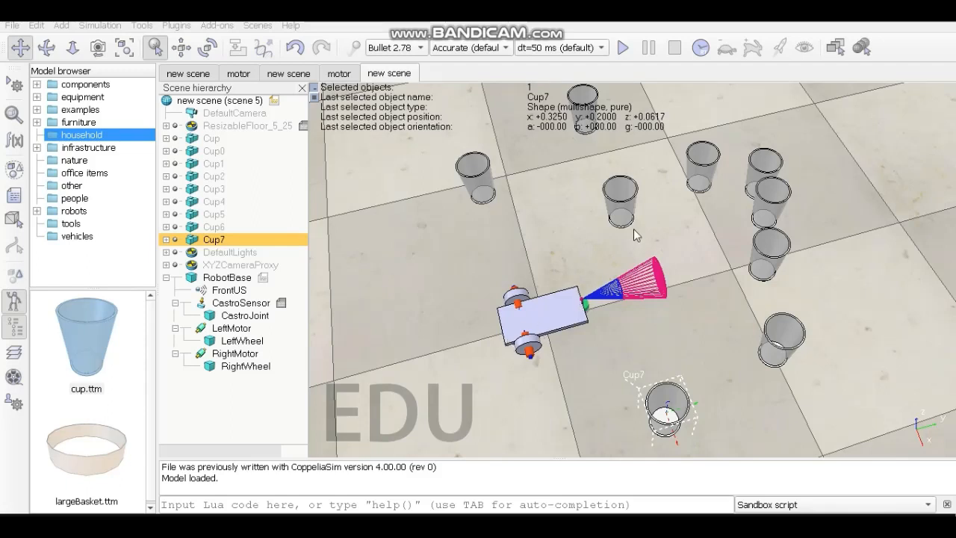
# Step: Run the simulation, move the RobotBase speed window clear of the robot, raise the speed to near maximum, and stop the simulation
pyautogui.click(622, 49)
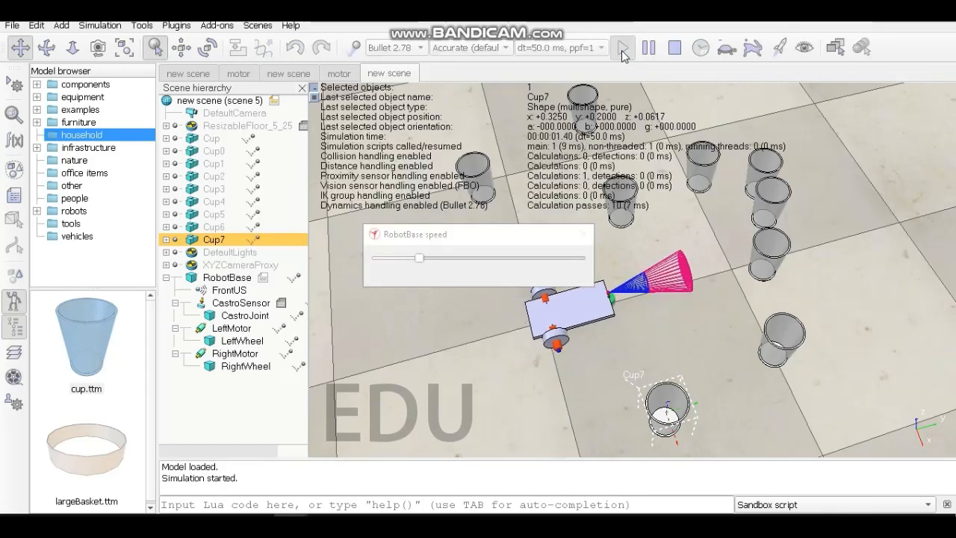
pyautogui.moveTo(492, 238); pyautogui.dragTo(850, 125)
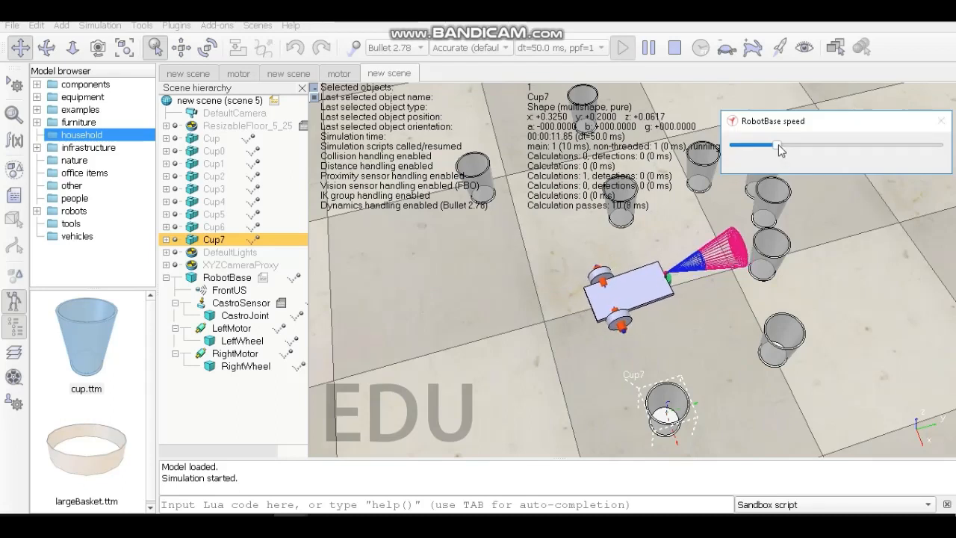
pyautogui.moveTo(778, 146); pyautogui.dragTo(917, 151)
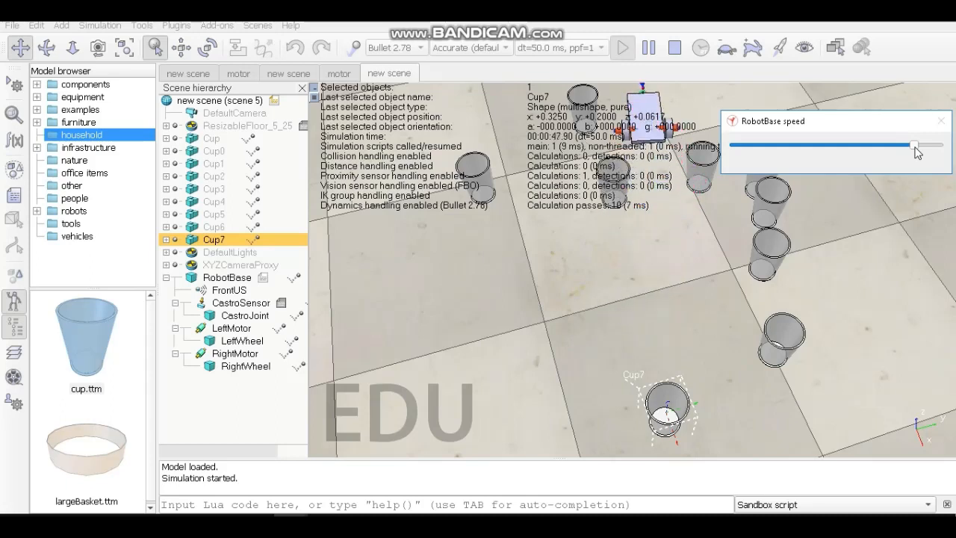
pyautogui.click(675, 47)
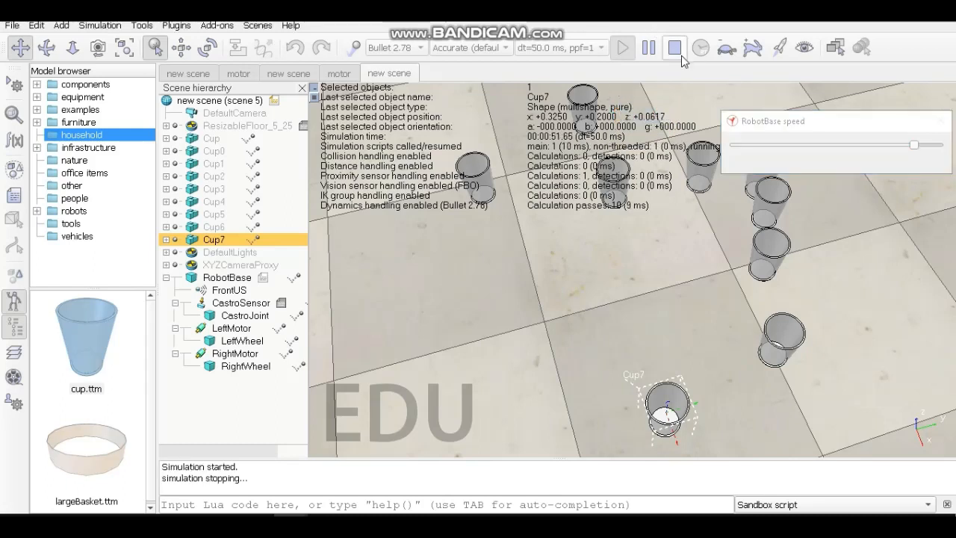